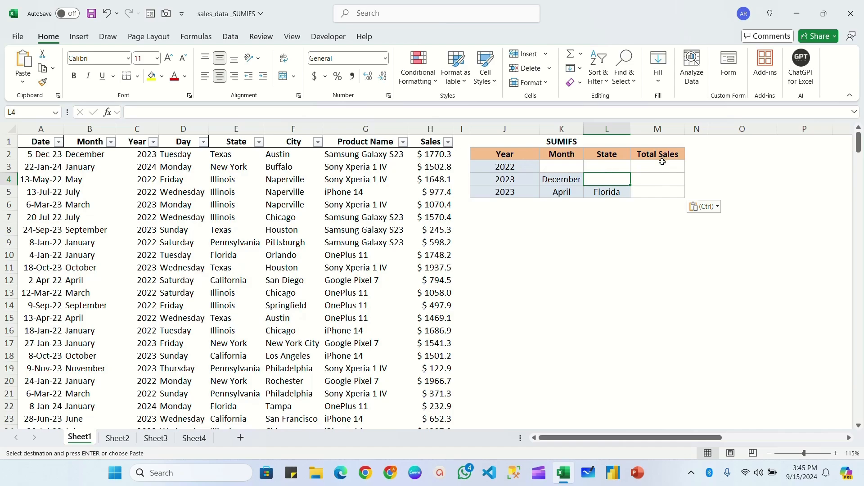
{"action": "left_click_drag", "start_coordinate": [660, 160], "coordinate": [658, 190]}
{"action": "left_click", "coordinate": [505, 172]}
{"action": "left_click_drag", "start_coordinate": [505, 171], "coordinate": [506, 192]}
{"action": "left_click_drag", "start_coordinate": [567, 165], "coordinate": [567, 192]}
{"action": "left_click_drag", "start_coordinate": [604, 166], "coordinate": [604, 192]}
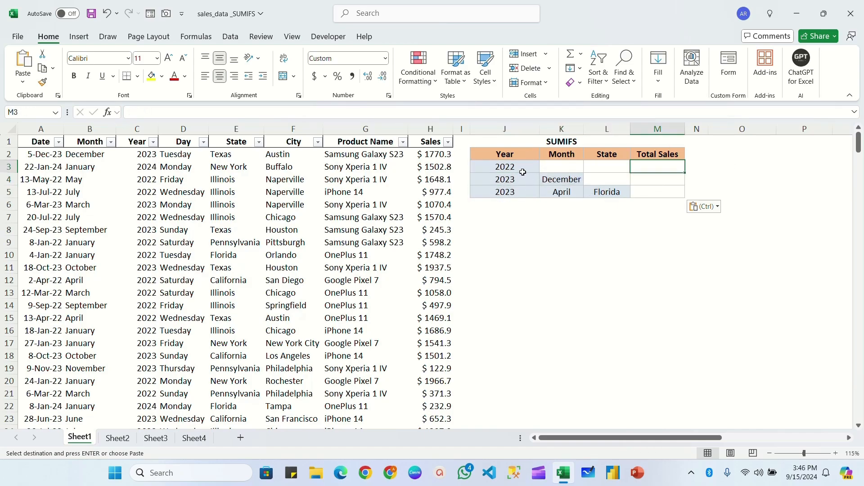
{"action": "left_click", "coordinate": [516, 170]}
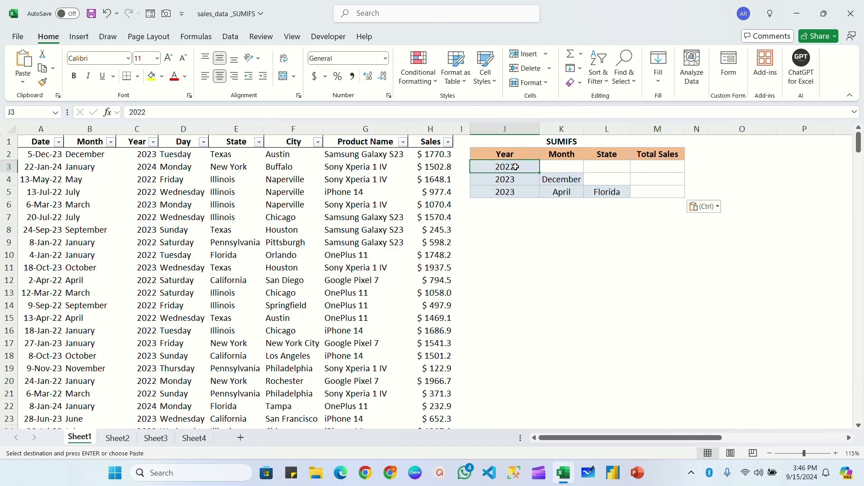
Start a SUMIFS formula in M3 with the absolute Sales range $H$2:$H$306 as the sum range
{"action": "left_click", "coordinate": [656, 170]}
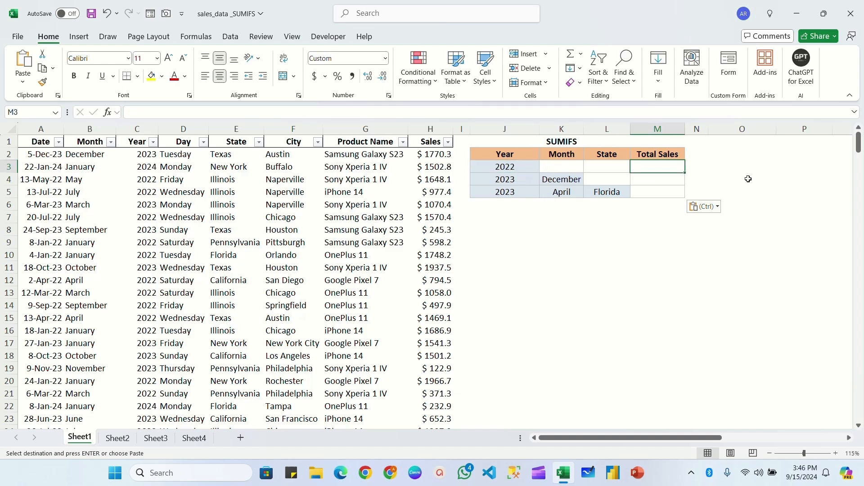
{"action": "type", "text": "=sumifs"}
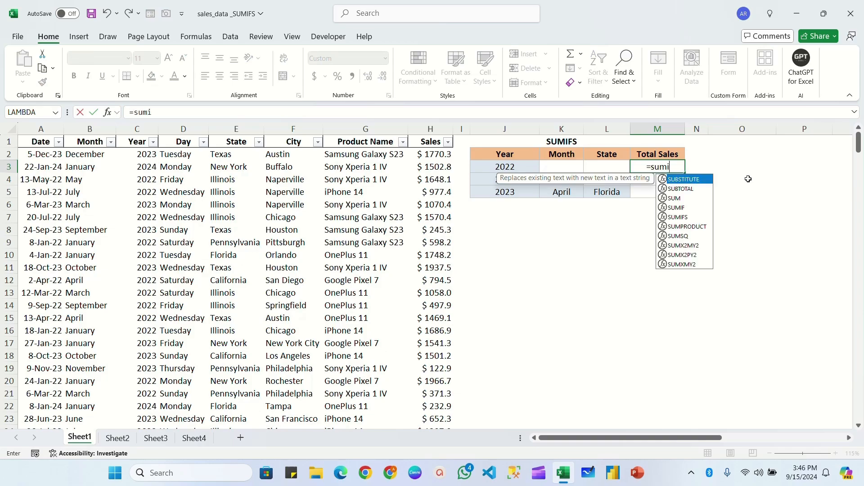
{"action": "key", "text": "Tab"}
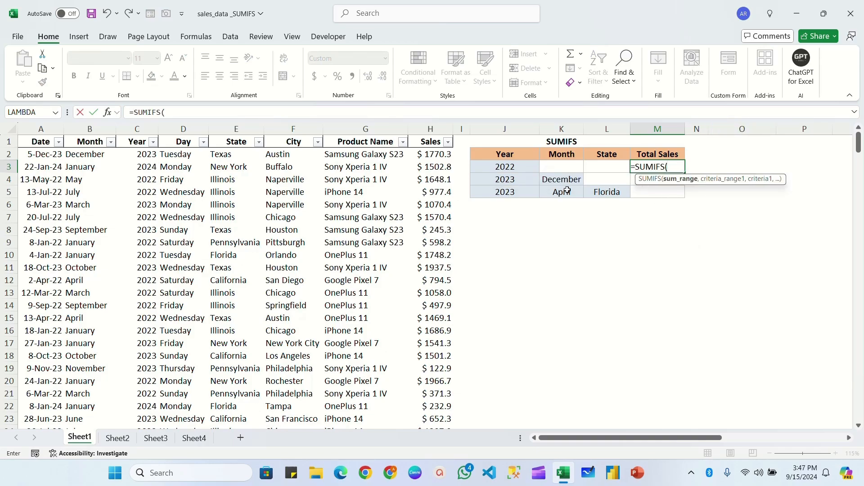
{"action": "left_click", "coordinate": [434, 154]}
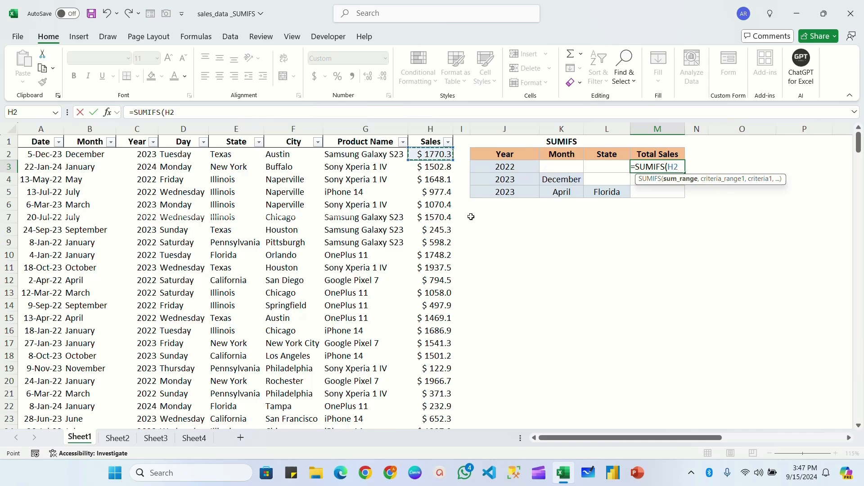
{"action": "key", "text": "ctrl+shift+Down"}
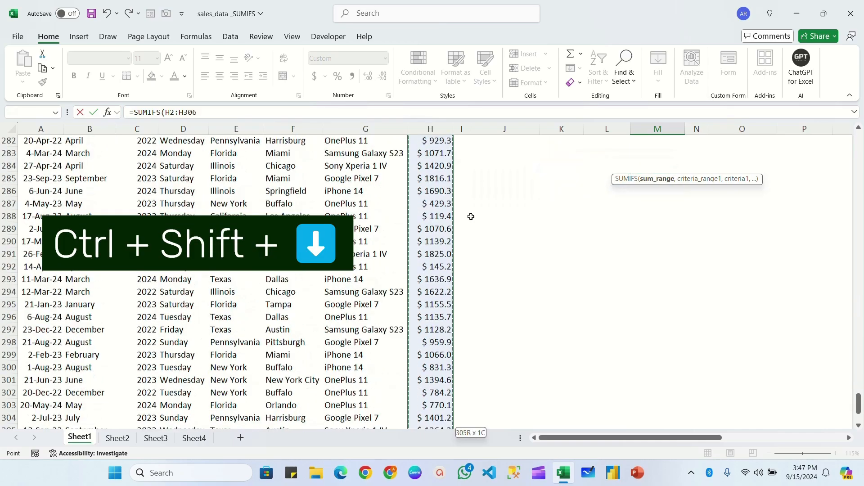
{"action": "key", "text": "F4"}
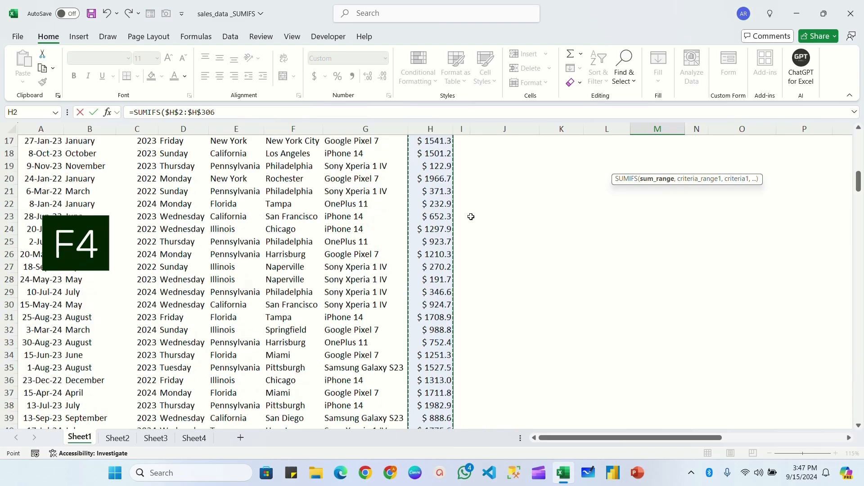
{"action": "type", "text": ","}
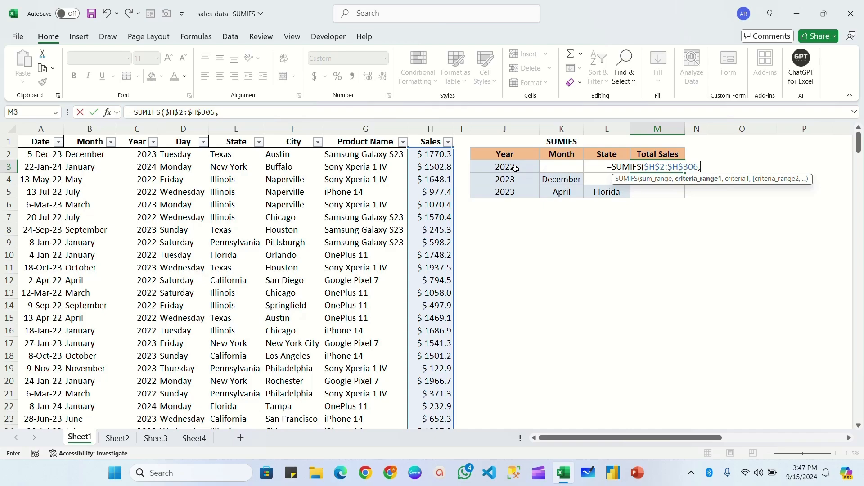
Complete the M3 formula with the absolute Year range $C$2:$C$306 and cell J3 as its criterion
{"action": "left_click", "coordinate": [139, 154]}
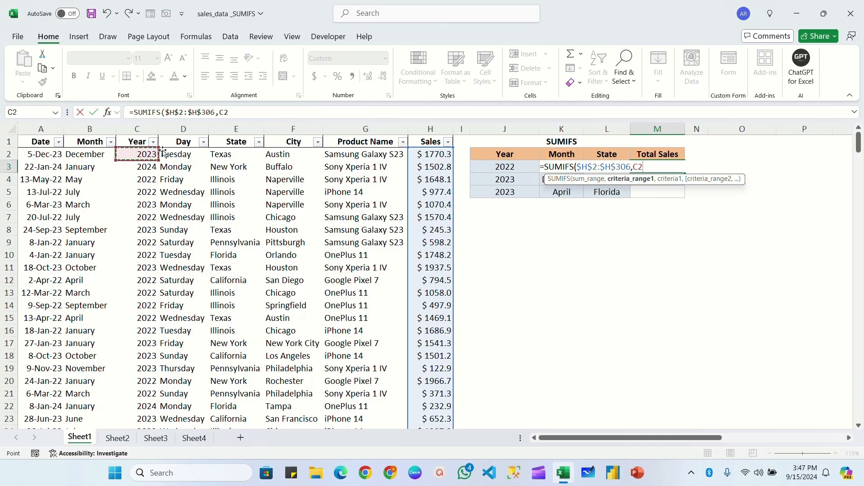
{"action": "key", "text": "ctrl+shift+Down"}
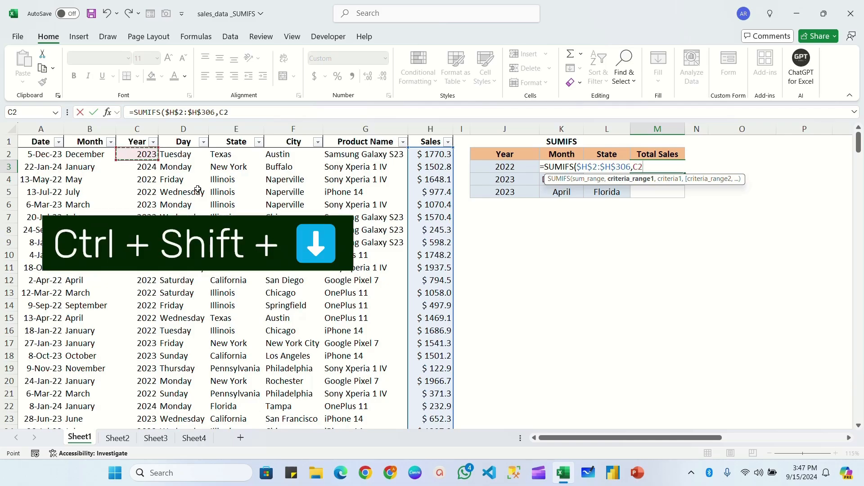
{"action": "key", "text": "F4"}
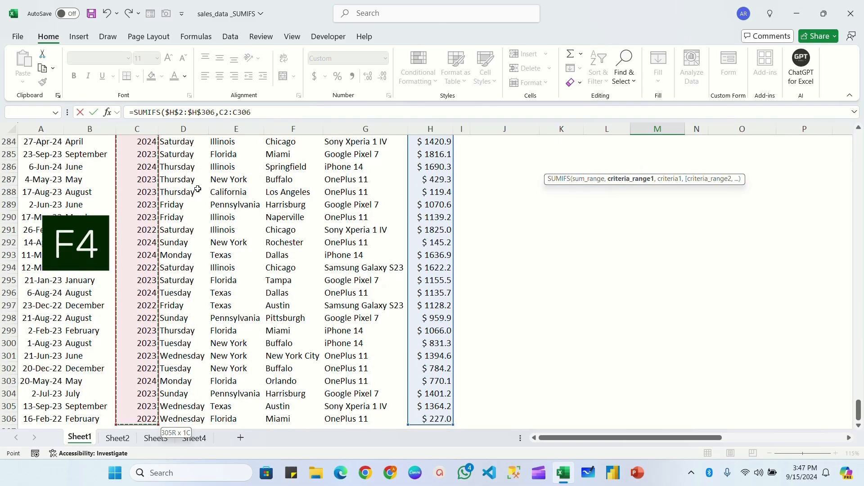
{"action": "type", "text": ","}
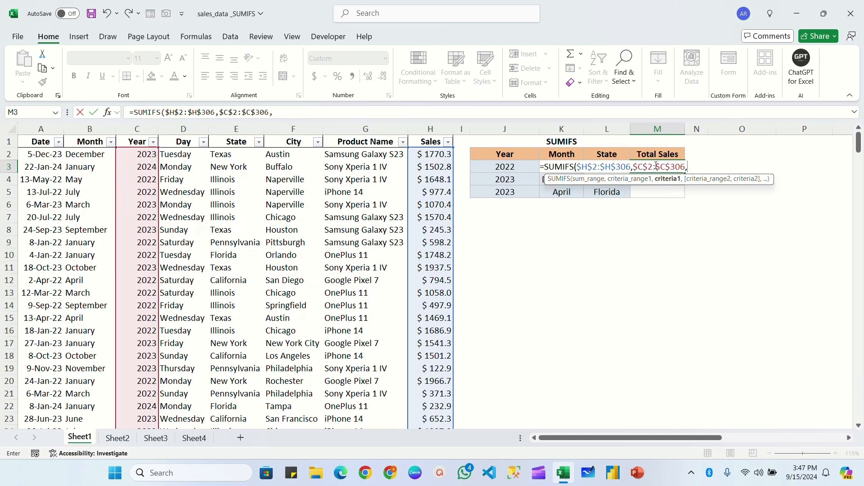
{"action": "left_click", "coordinate": [515, 166]}
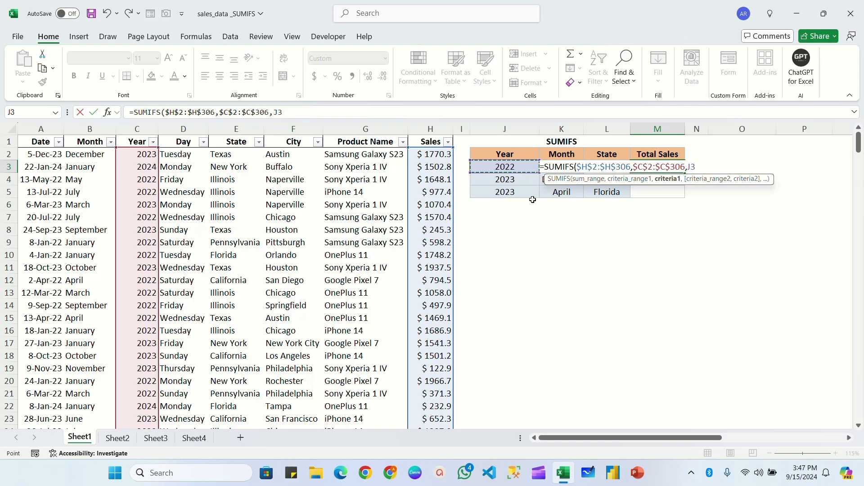
{"action": "type", "text": ")"}
{"action": "key", "text": "Return"}
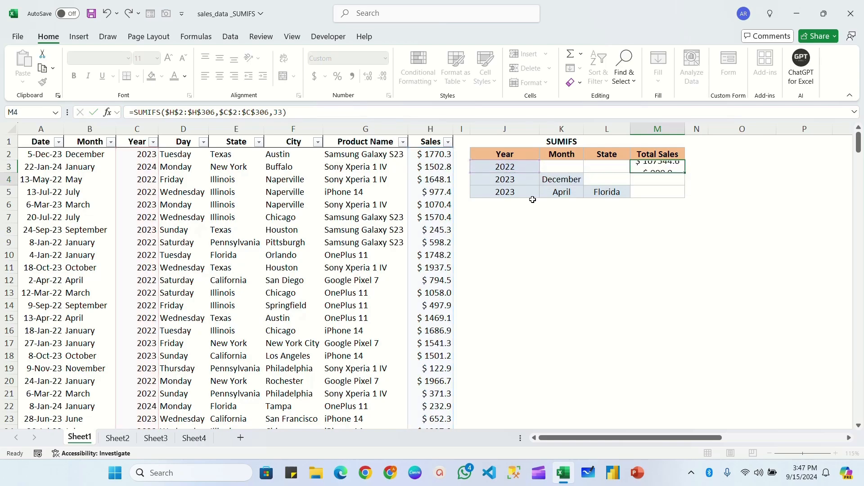
{"action": "left_click", "coordinate": [511, 168]}
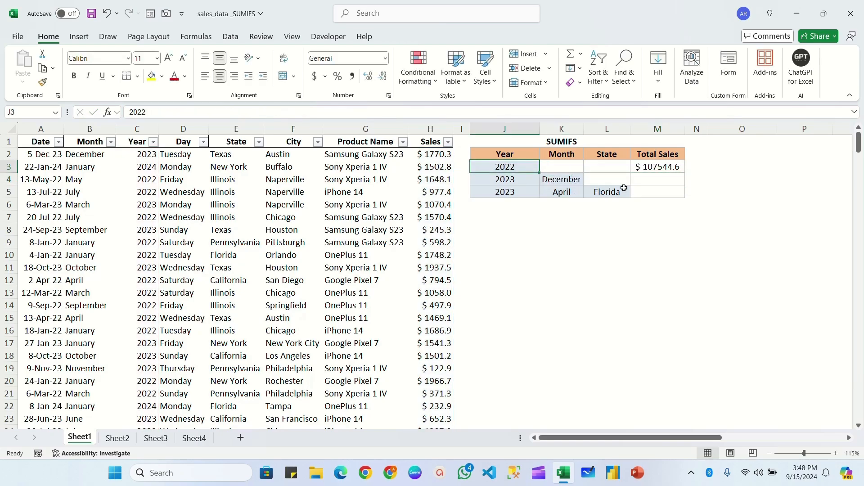
{"action": "left_click", "coordinate": [661, 167]}
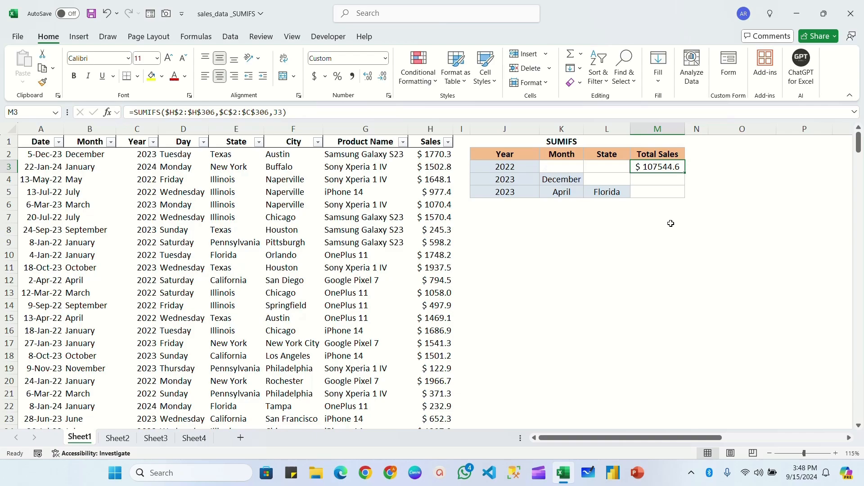
{"action": "left_click", "coordinate": [658, 181]}
{"action": "left_click", "coordinate": [506, 180]}
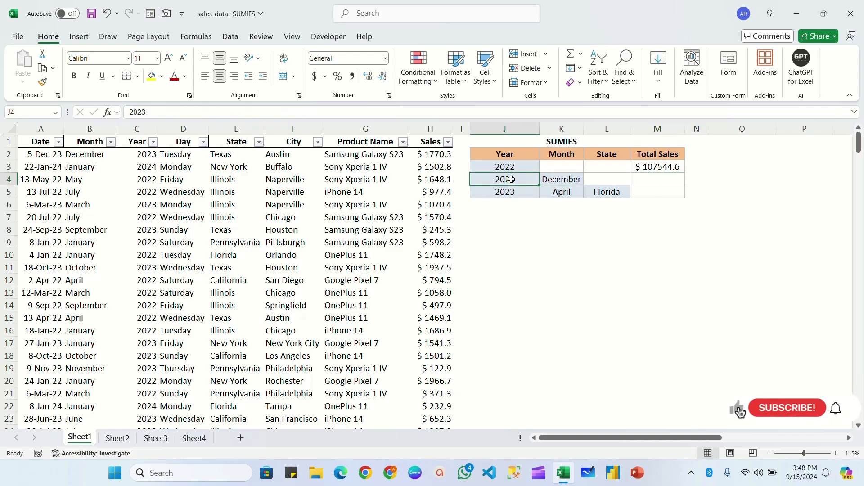
{"action": "left_click", "coordinate": [561, 180]}
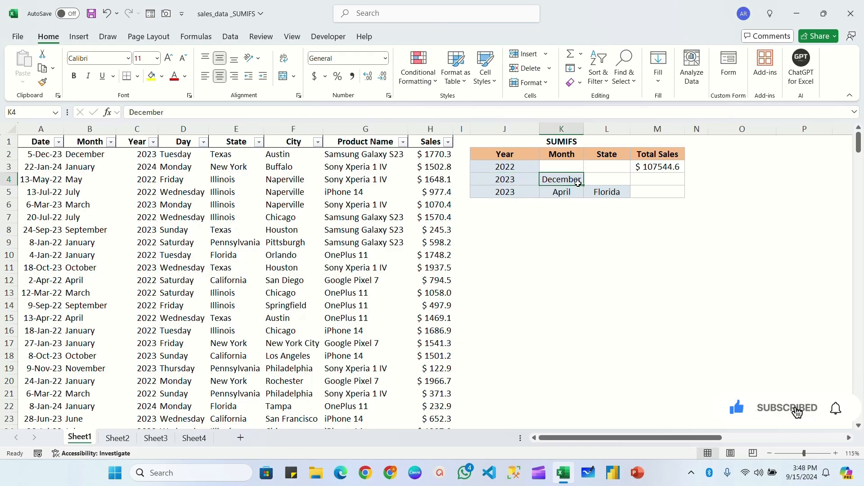
Fill the SUMIFS formula from M3 down to M4, the Total Sales cell for December 2023
{"action": "left_click", "coordinate": [657, 168]}
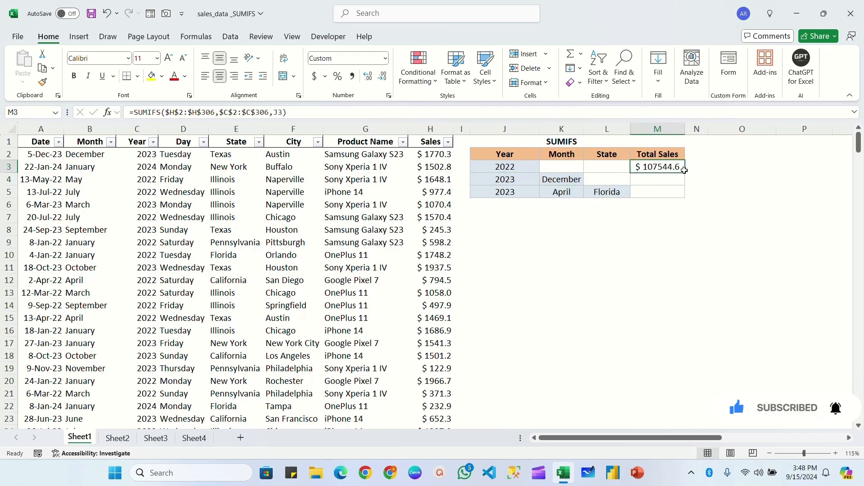
{"action": "left_click_drag", "start_coordinate": [686, 172], "coordinate": [688, 184]}
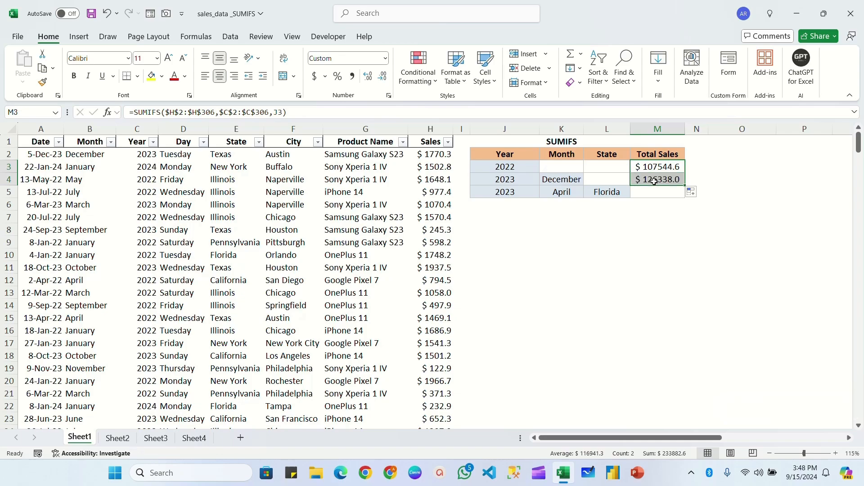
{"action": "left_click", "coordinate": [658, 179]}
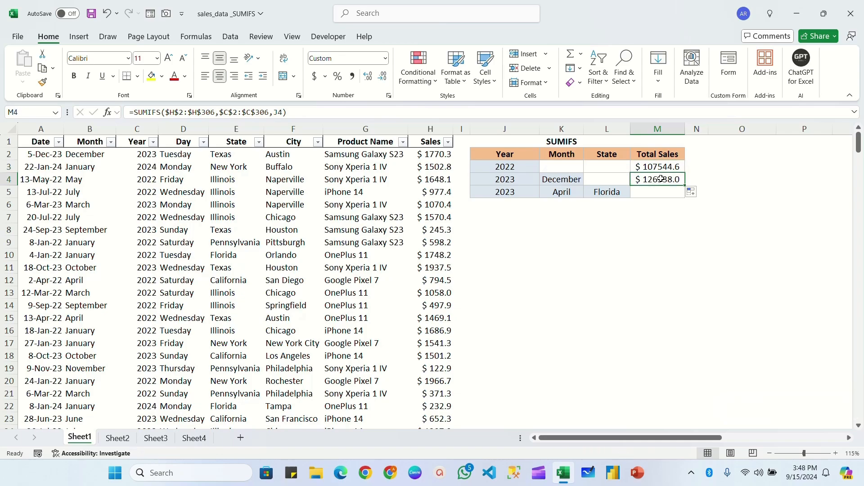
Extend the M4 formula with the absolute Month range $B$2:$B$306 and cell K4 as the second criterion
{"action": "left_click", "coordinate": [513, 180]}
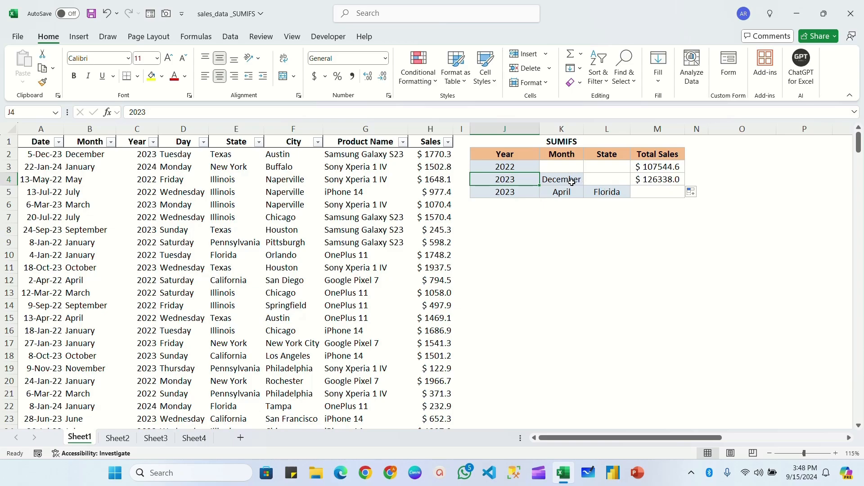
{"action": "double_click", "coordinate": [660, 179]}
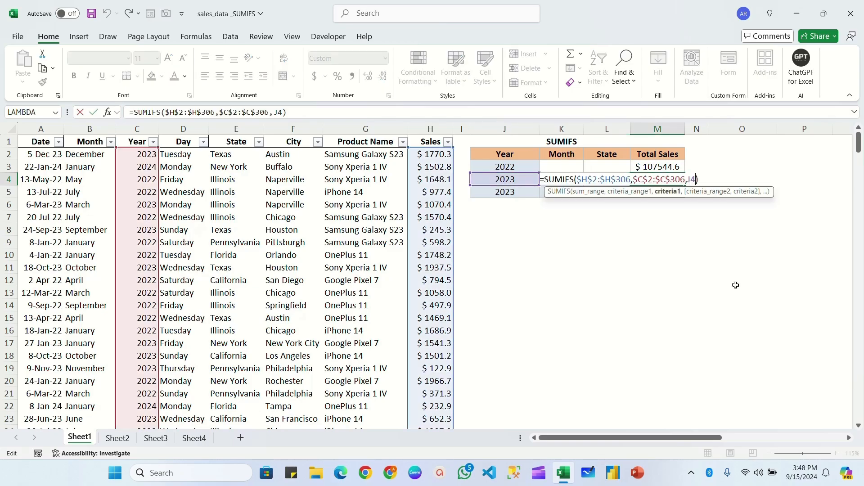
{"action": "type", "text": ","}
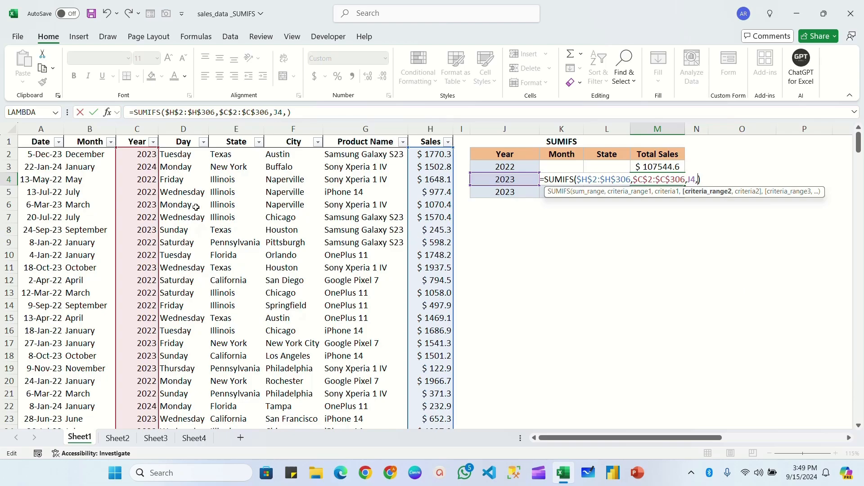
{"action": "left_click", "coordinate": [81, 155]}
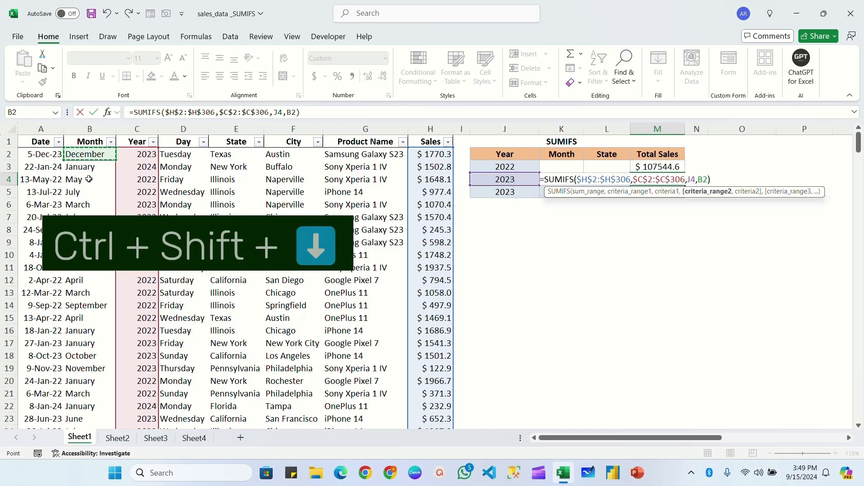
{"action": "key", "text": "ctrl+shift+Down"}
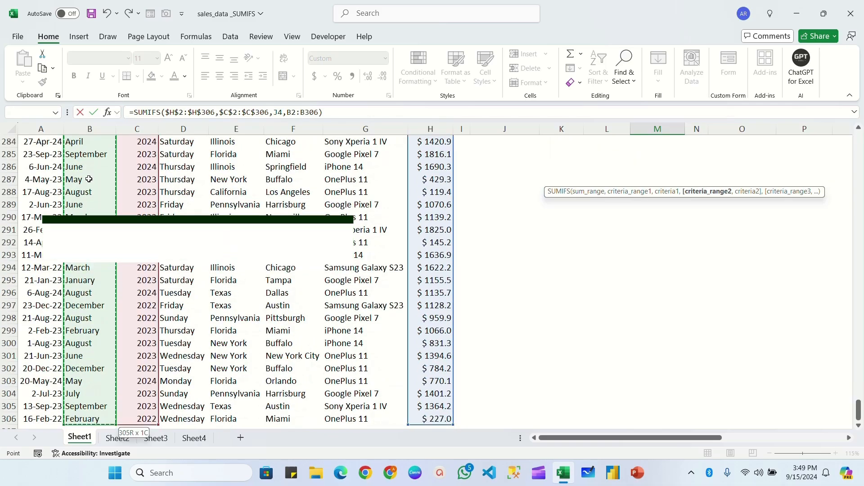
{"action": "key", "text": "F4"}
{"action": "scroll", "coordinate": [89, 179], "scroll_direction": "up", "scroll_amount": 10}
{"action": "type", "text": ","}
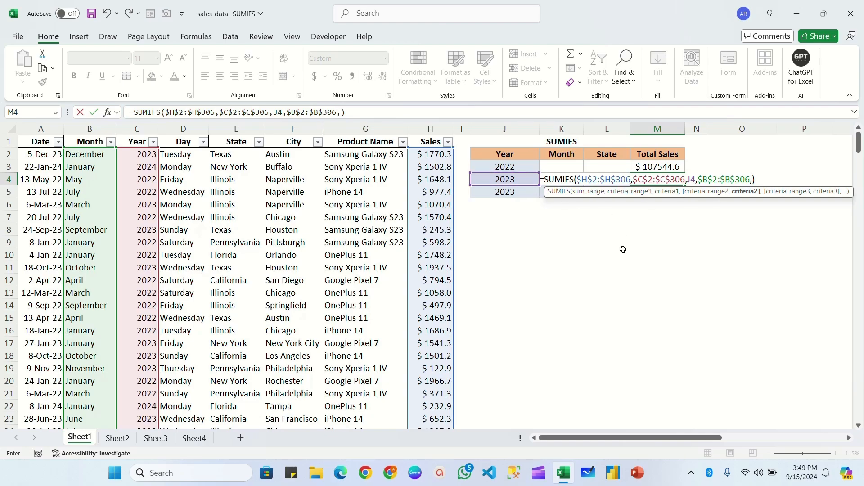
{"action": "key", "text": "Left"}
{"action": "key", "text": "Left"}
{"action": "key", "text": "Return"}
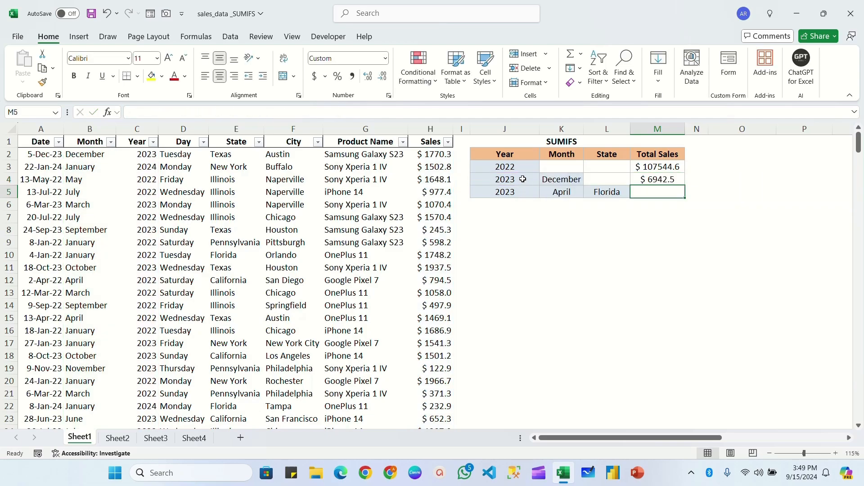
{"action": "left_click", "coordinate": [522, 179]}
{"action": "left_click", "coordinate": [576, 179]}
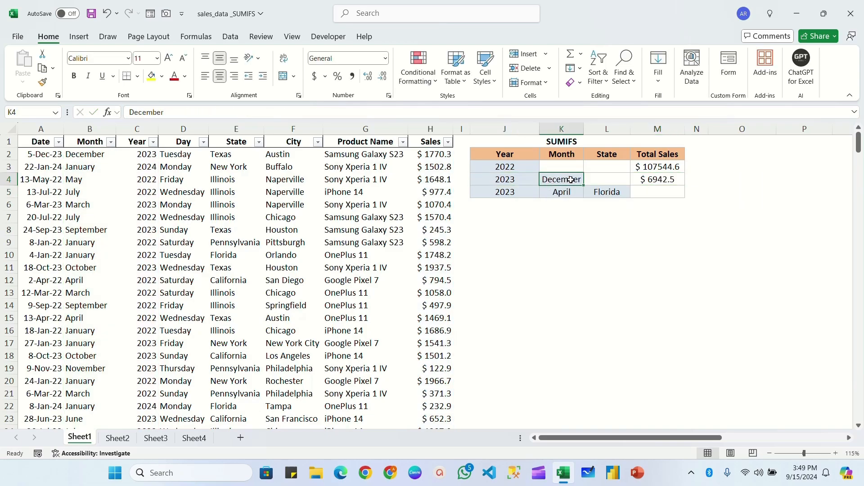
{"action": "left_click", "coordinate": [660, 179]}
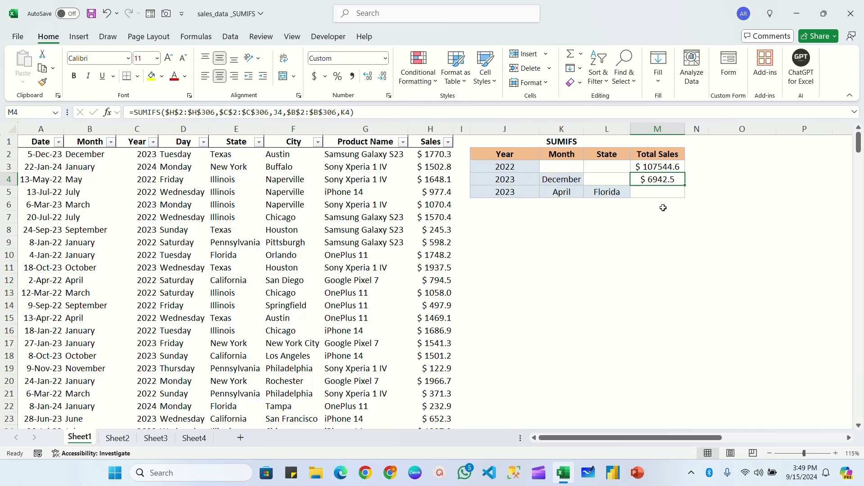
{"action": "left_click", "coordinate": [655, 195]}
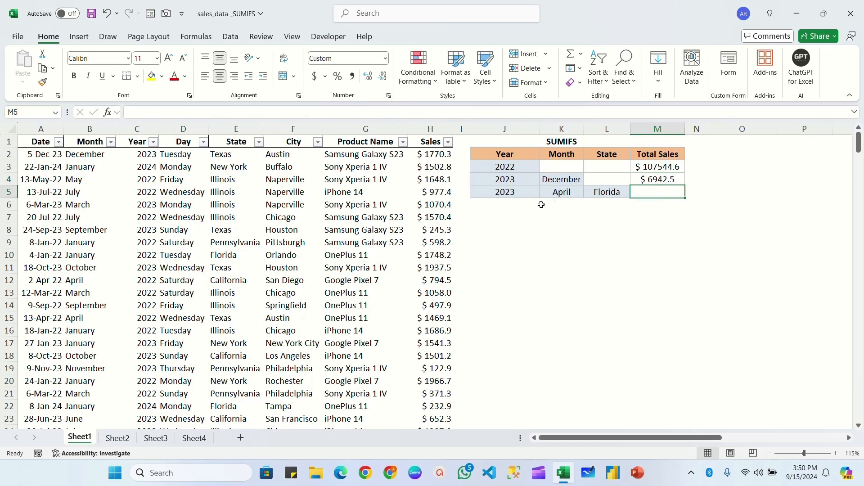
{"action": "left_click", "coordinate": [511, 191]}
{"action": "left_click", "coordinate": [560, 191]}
{"action": "left_click", "coordinate": [604, 191]}
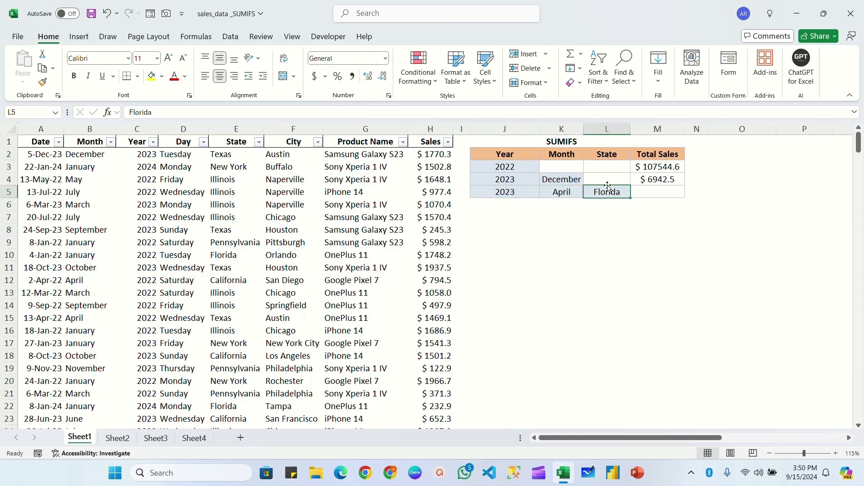
Fill the M4 formula down to M5 and add the absolute State range $E$2:$E$306 with cell L5 as its third criterion
{"action": "left_click", "coordinate": [649, 180]}
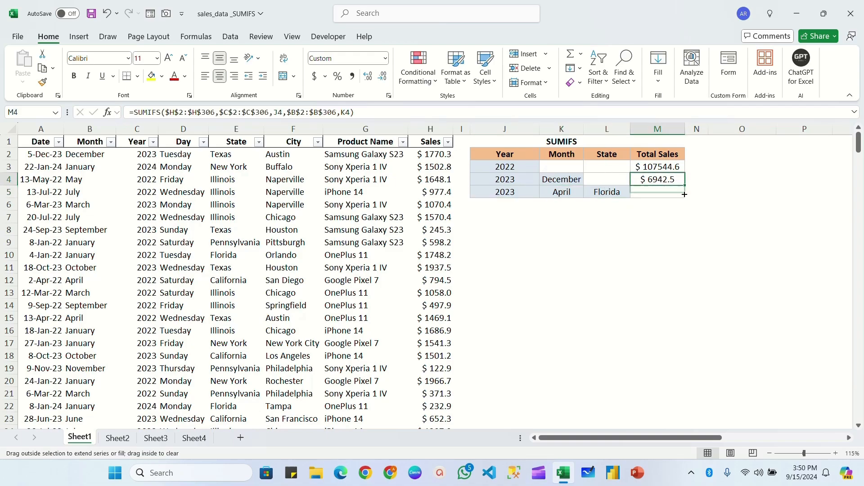
{"action": "left_click_drag", "start_coordinate": [685, 194], "coordinate": [684, 201]}
{"action": "double_click", "coordinate": [675, 191]}
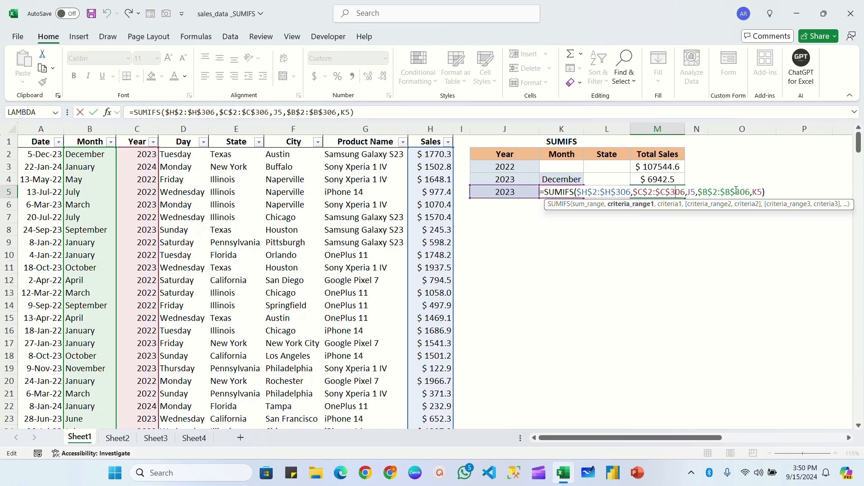
{"action": "left_click", "coordinate": [763, 192]}
{"action": "type", "text": ","}
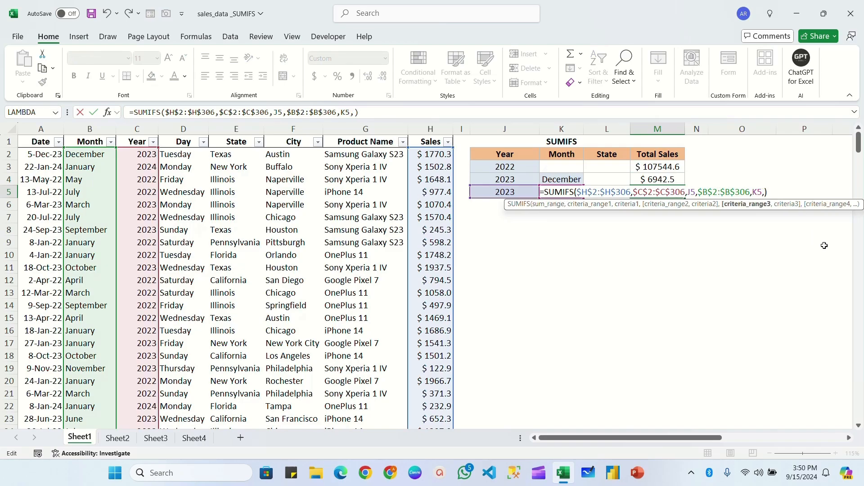
{"action": "left_click", "coordinate": [224, 154]}
{"action": "key", "text": "ctrl+shift+Down"}
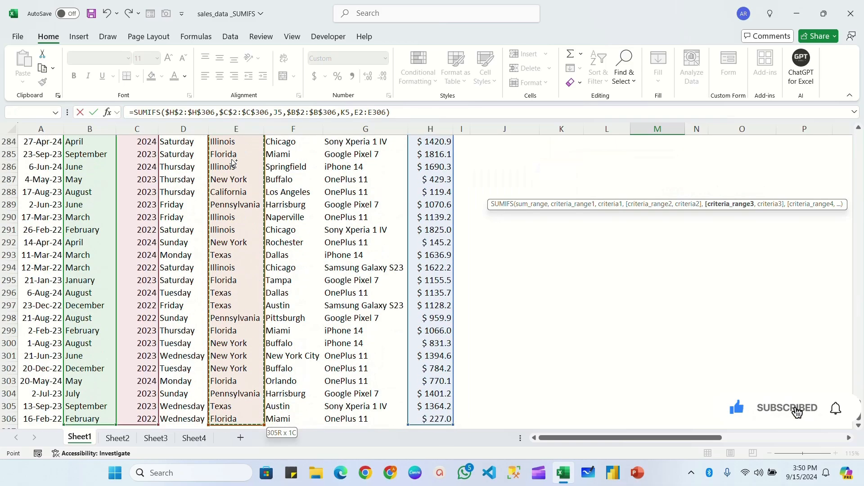
{"action": "key", "text": "F4"}
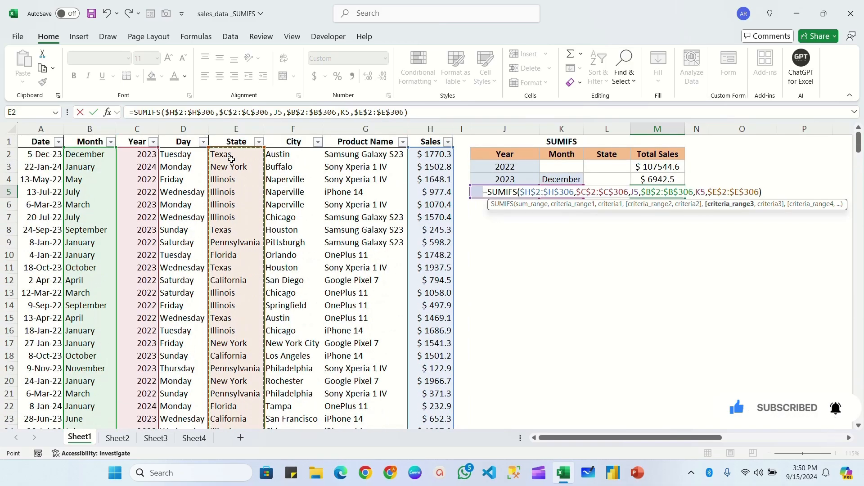
{"action": "type", "text": ","}
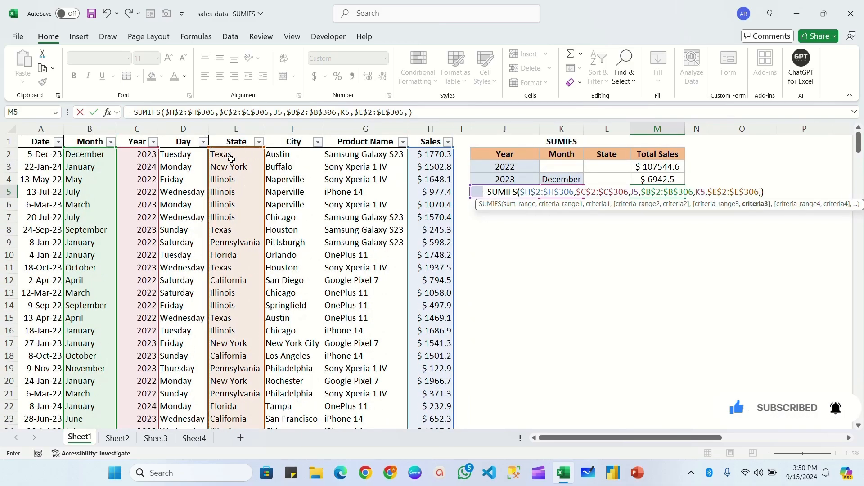
{"action": "key", "text": "Left"}
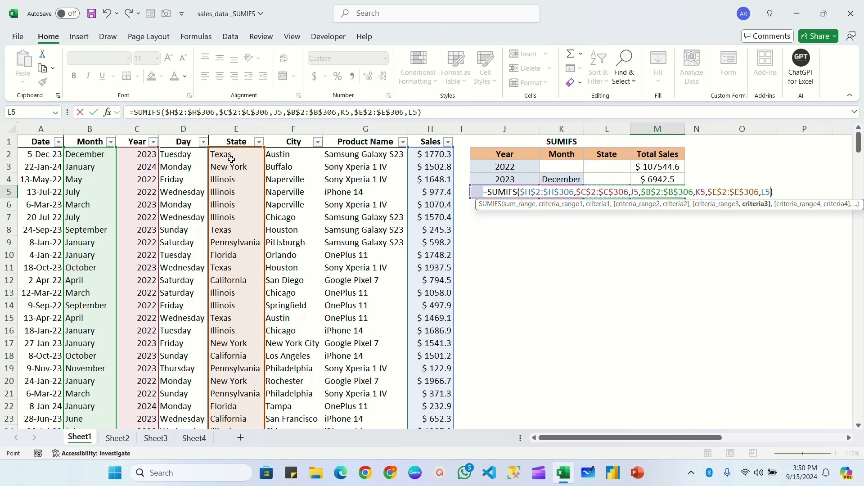
{"action": "key", "text": "Return"}
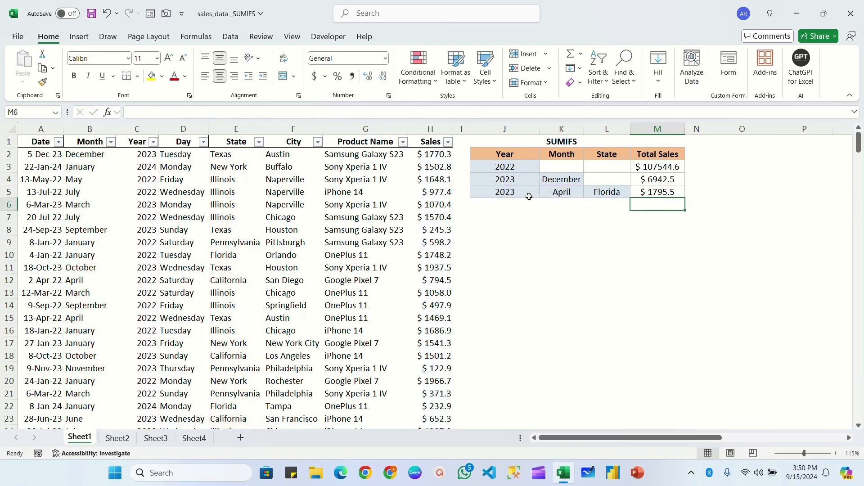
Check the year, month and state criteria in the SUMIFS table against the Total Sales result in M5
{"action": "left_click", "coordinate": [510, 193]}
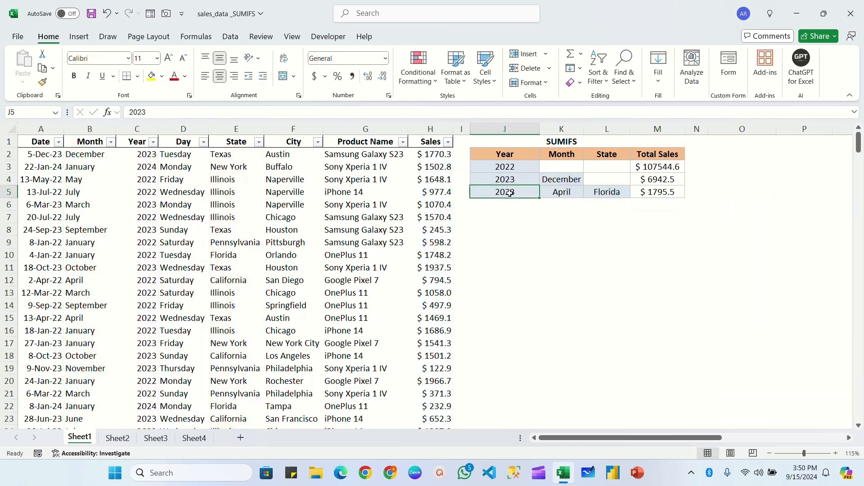
{"action": "left_click", "coordinate": [565, 194]}
{"action": "left_click", "coordinate": [615, 196]}
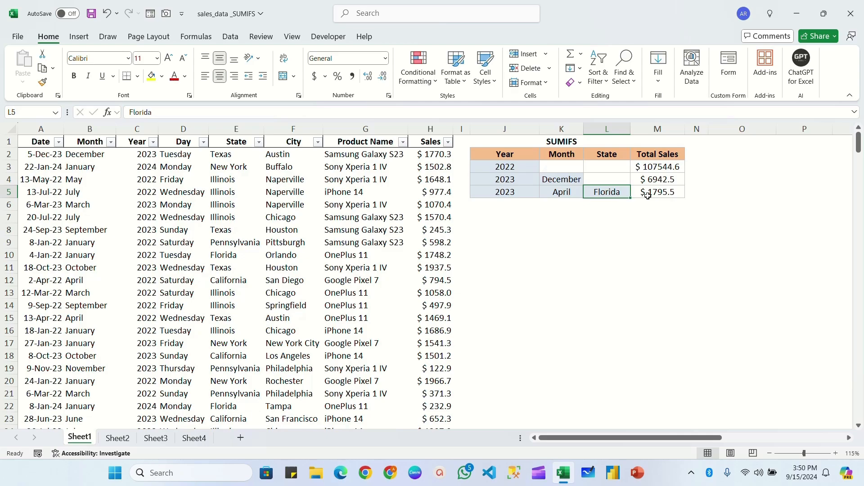
{"action": "left_click", "coordinate": [661, 192]}
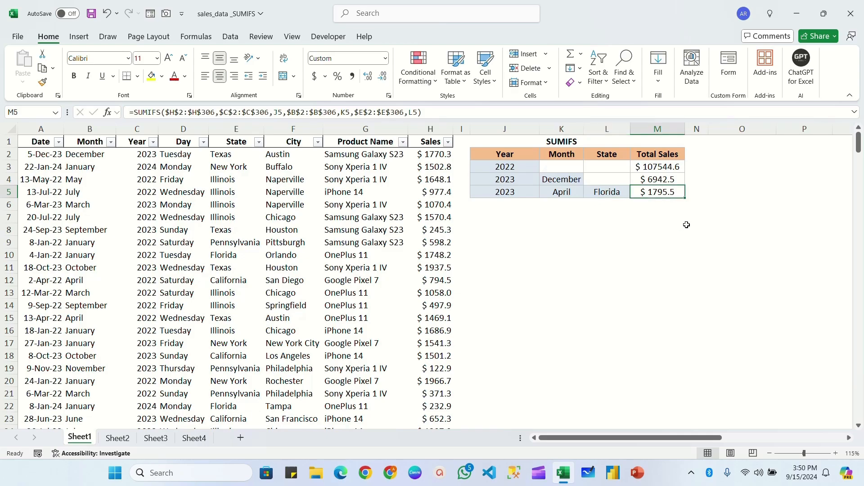
{"action": "left_click", "coordinate": [506, 179]}
{"action": "left_click", "coordinate": [509, 167]}
{"action": "left_click", "coordinate": [508, 180]}
{"action": "left_click", "coordinate": [536, 188]}
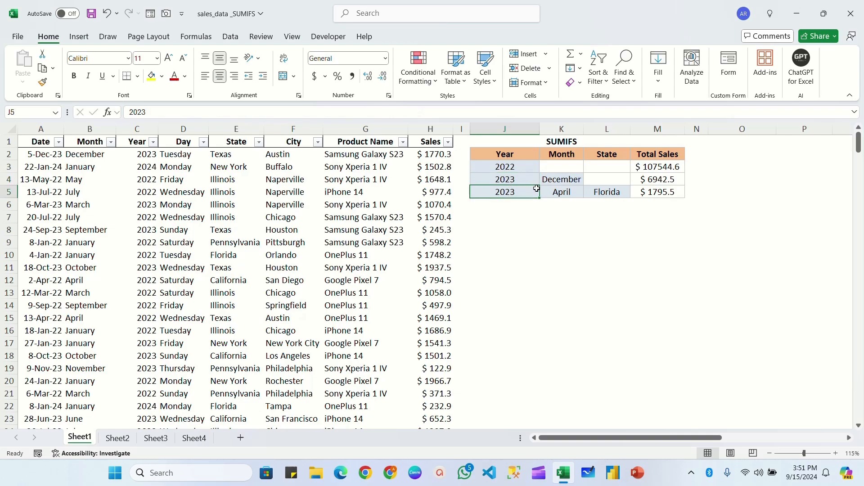
{"action": "left_click", "coordinate": [542, 190]}
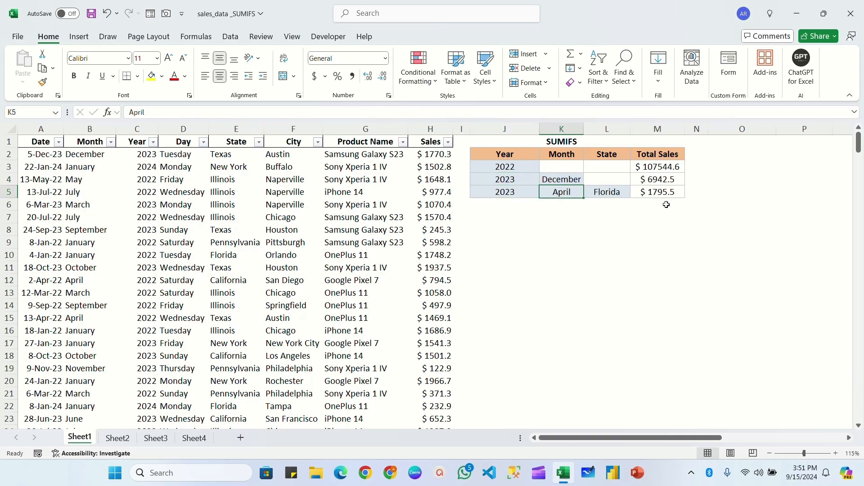
Change the second summary row's criteria to year 2022 in J4 and month March in K4
{"action": "left_click", "coordinate": [518, 182]}
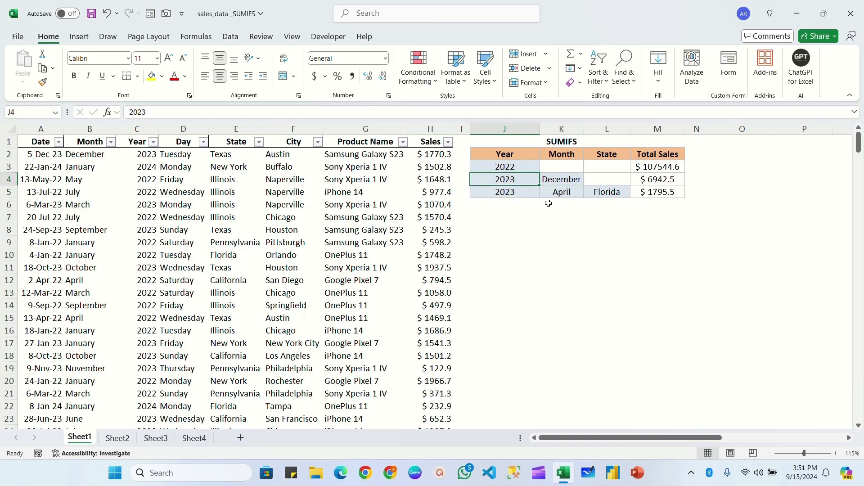
{"action": "type", "text": "2022"}
{"action": "left_click", "coordinate": [554, 180]}
{"action": "type", "text": "M"}
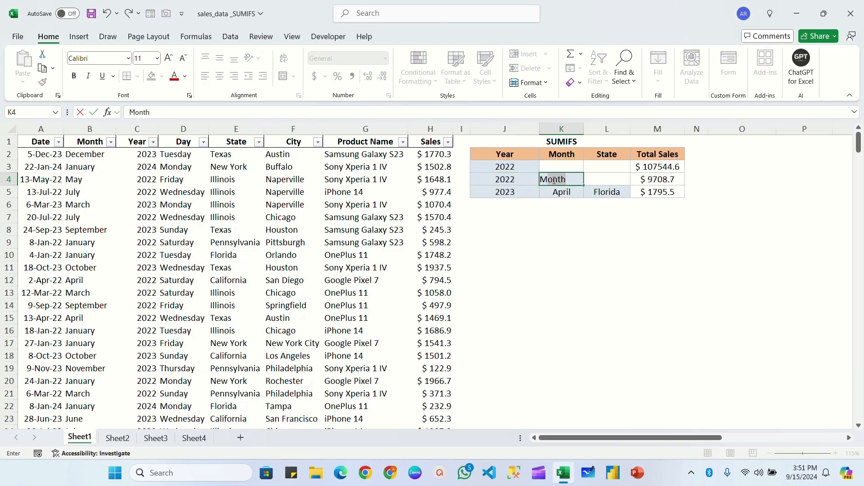
{"action": "type", "text": "arch"}
{"action": "key", "text": "Return"}
{"action": "left_click", "coordinate": [659, 180]}
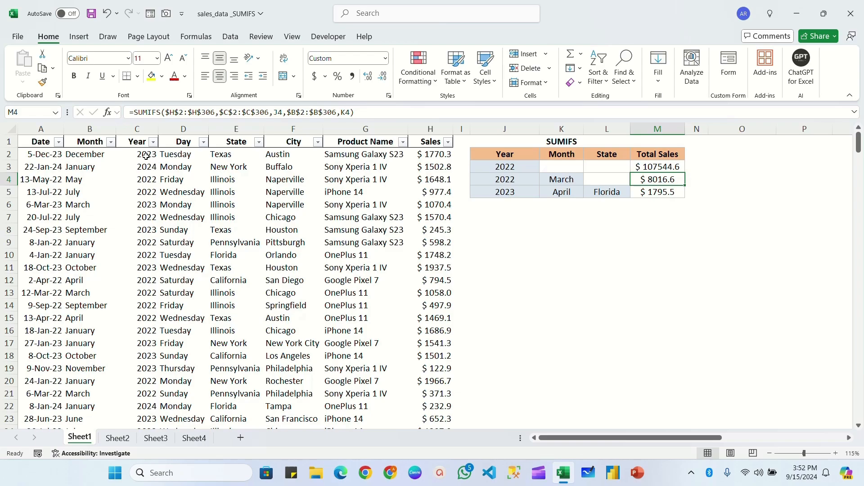
{"action": "left_click", "coordinate": [204, 142]}
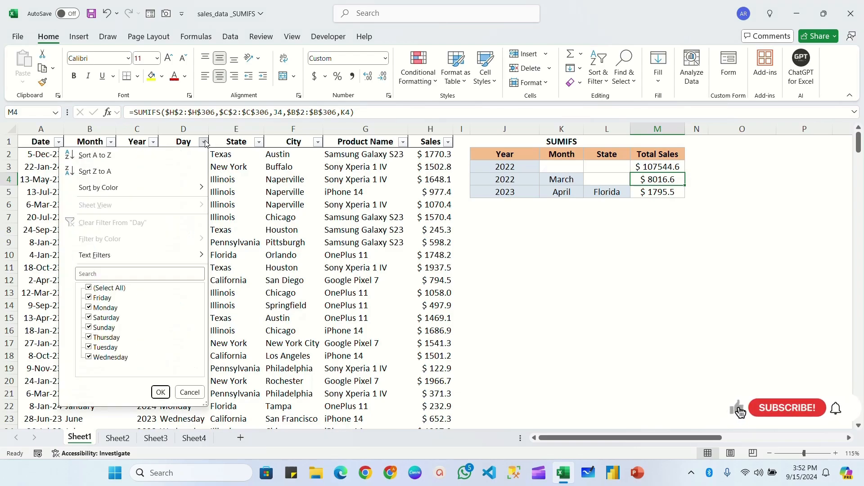
{"action": "left_click", "coordinate": [220, 238]}
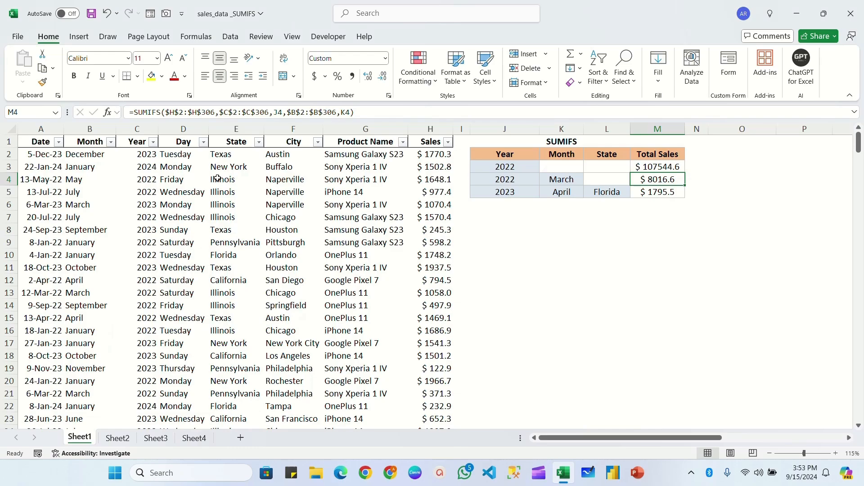
Examine the three-criteria formula in M5 together with its year, month and state cells J5, K5 and L5
{"action": "left_click", "coordinate": [607, 217]}
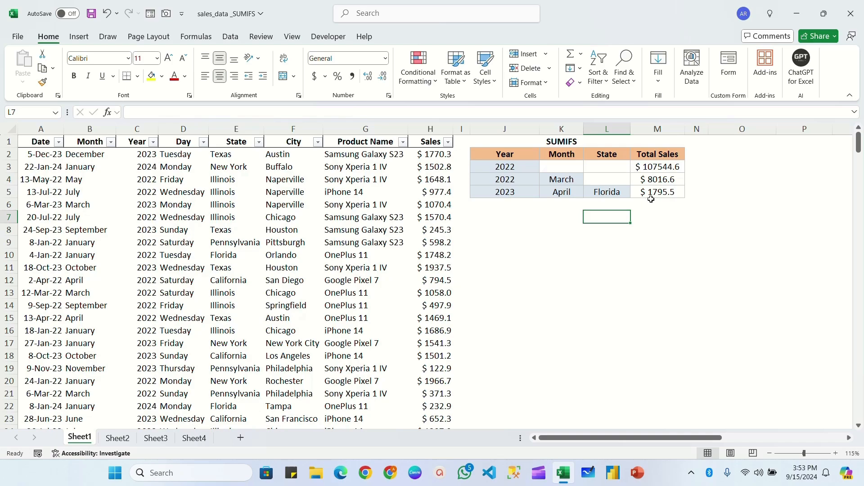
{"action": "left_click", "coordinate": [659, 193]}
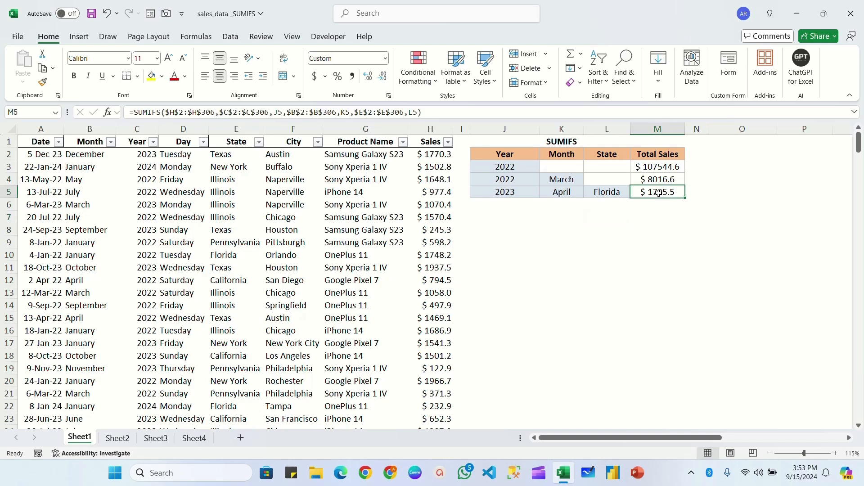
{"action": "left_click", "coordinate": [504, 193]}
{"action": "left_click", "coordinate": [561, 193]}
{"action": "left_click", "coordinate": [607, 192]}
{"action": "left_click", "coordinate": [658, 193]}
{"action": "left_click", "coordinate": [518, 194]}
{"action": "left_click", "coordinate": [560, 193]}
{"action": "left_click", "coordinate": [603, 191]}
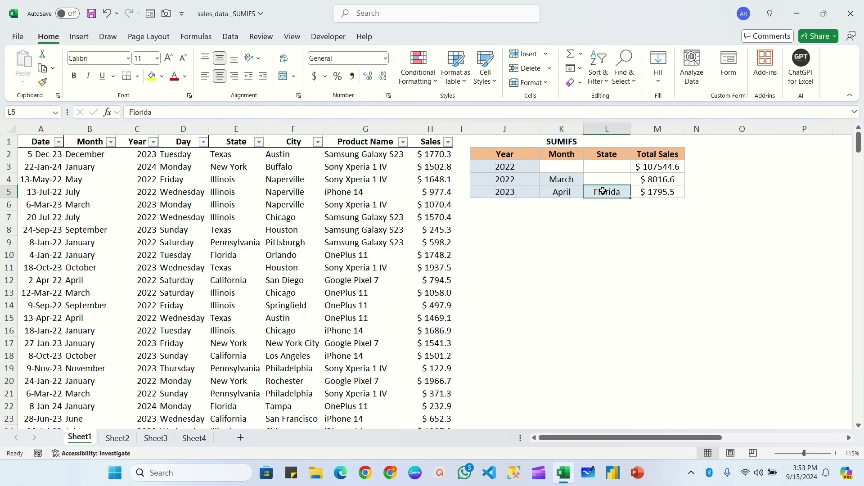
{"action": "left_click", "coordinate": [661, 192]}
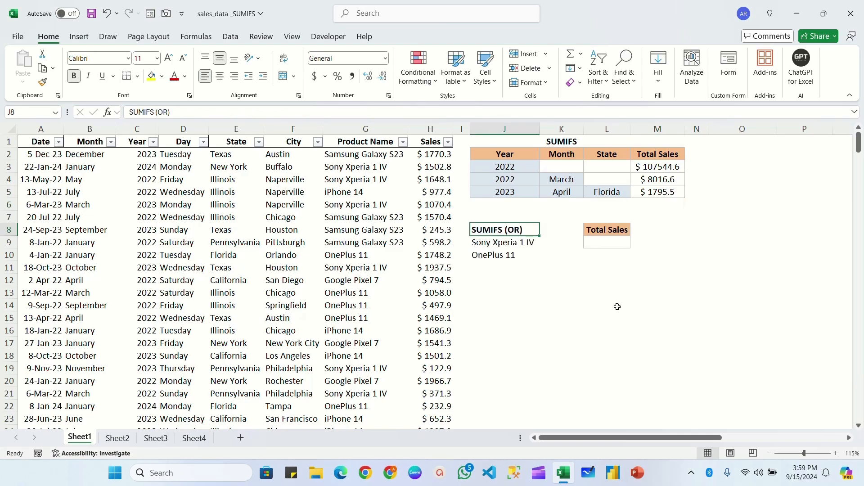
Review the two product criteria in J9 and J10 under SUMIFS (OR) and the Total Sales cell L9
{"action": "left_click", "coordinate": [601, 240]}
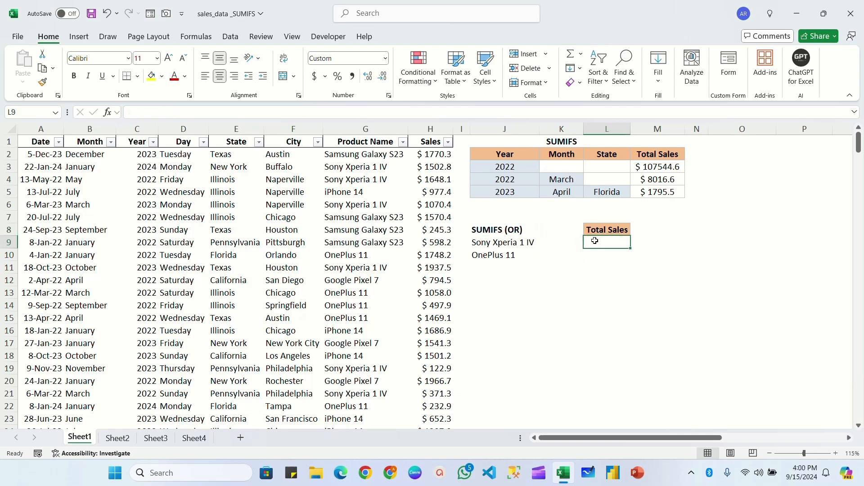
{"action": "left_click", "coordinate": [500, 251]}
{"action": "left_click", "coordinate": [516, 245]}
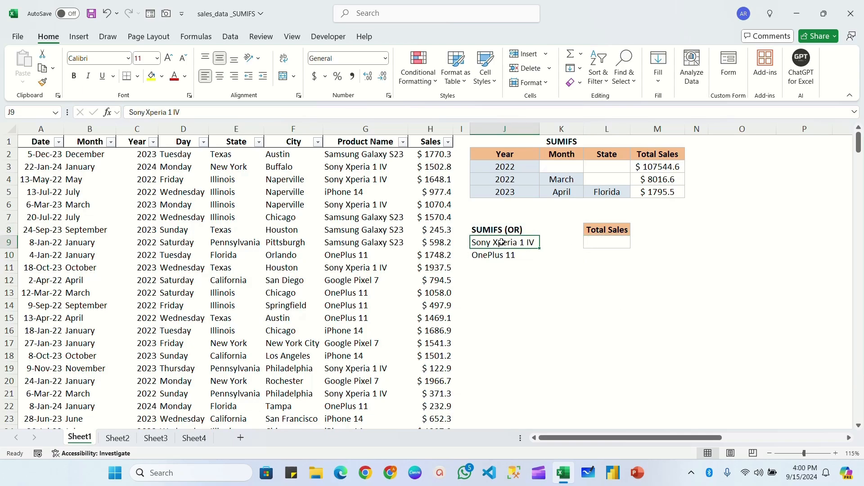
{"action": "left_click", "coordinate": [496, 257]}
{"action": "left_click", "coordinate": [498, 243]}
Start a SUMIFS formula in L9 with the absolute Sales range $H$2:$H$306 as the sum range
{"action": "left_click", "coordinate": [606, 243]}
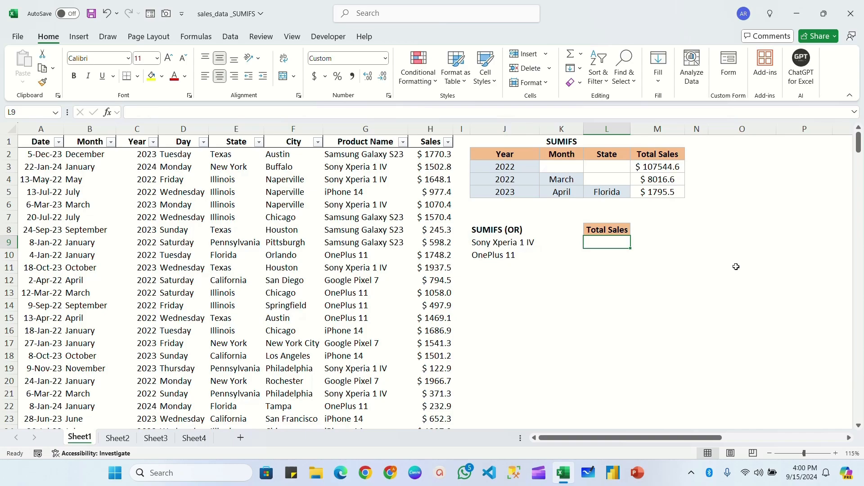
{"action": "type", "text": "="}
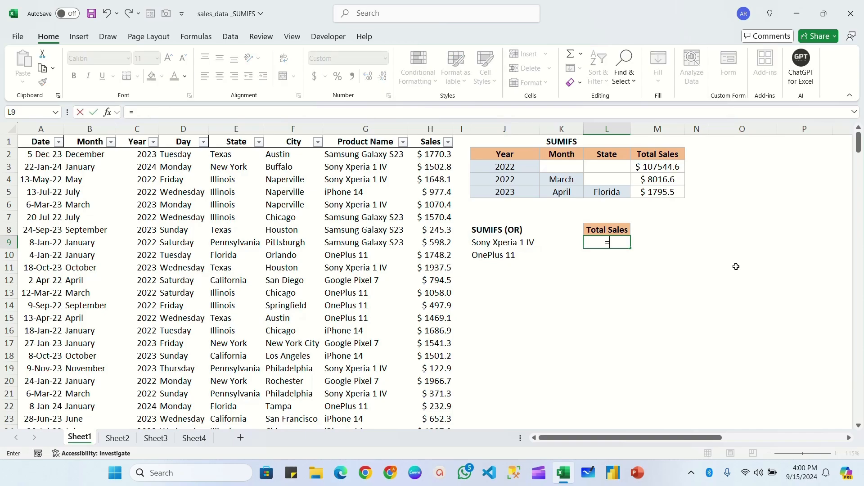
{"action": "type", "text": "sumifs"}
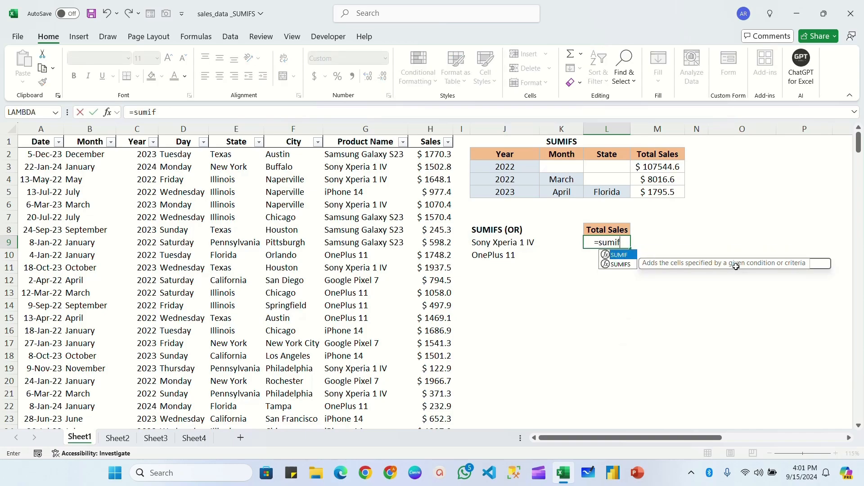
{"action": "key", "text": "Tab"}
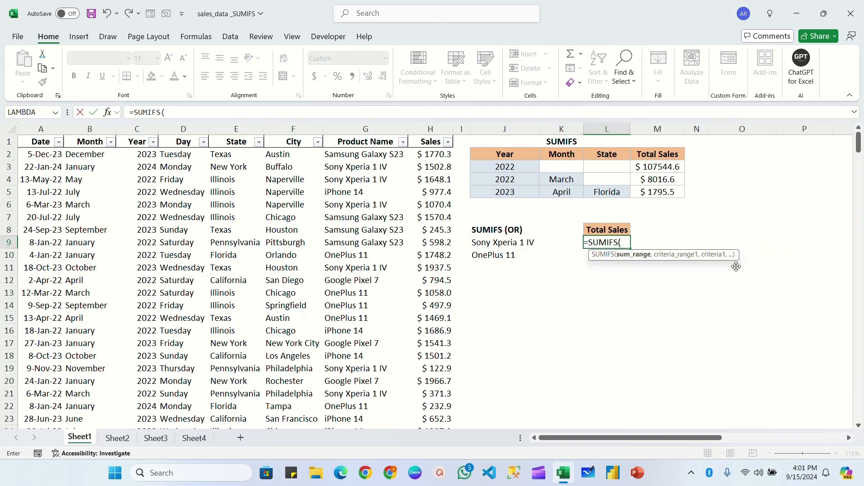
{"action": "left_click", "coordinate": [435, 154]}
{"action": "key", "text": "ctrl+shift+Down"}
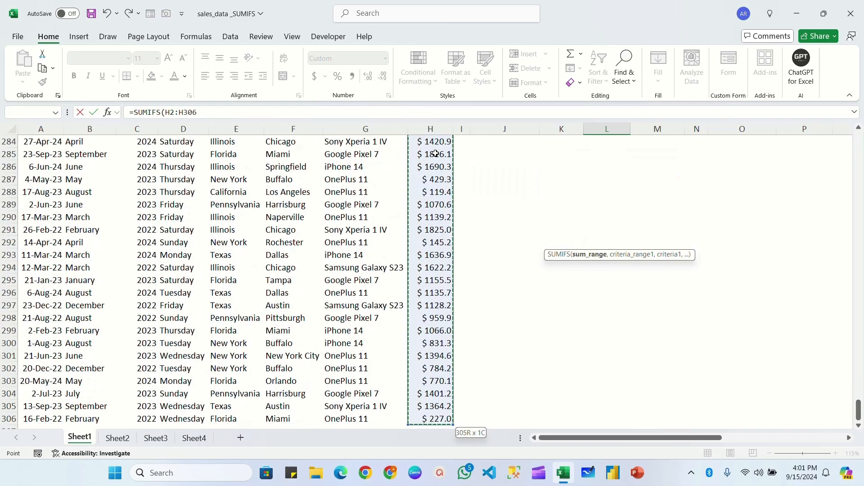
{"action": "key", "text": "F4"}
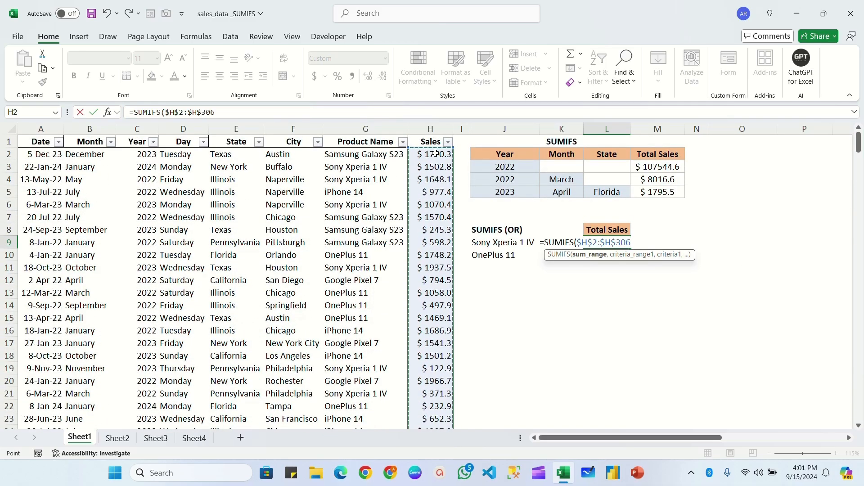
{"action": "type", "text": ","}
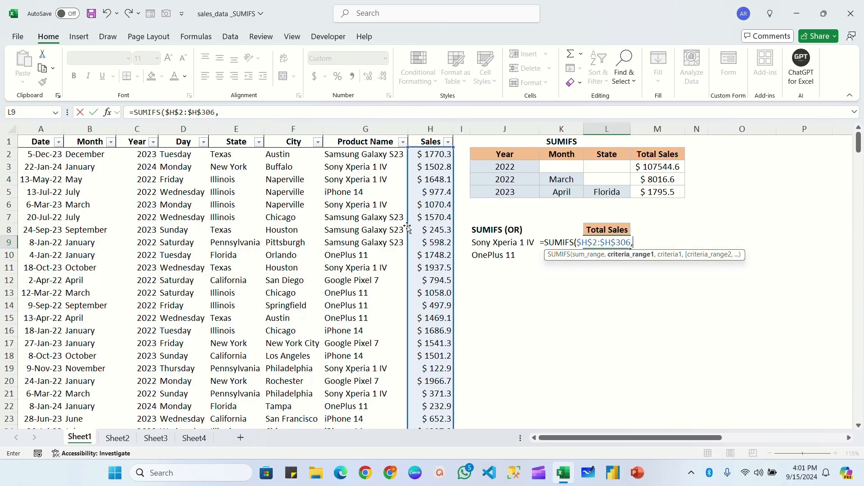
Add the absolute Product Name range $G$2:$G$306 to the L9 formula with J9:J10 as its criteria
{"action": "left_click", "coordinate": [355, 156]}
{"action": "key", "text": "ctrl+shift+Down"}
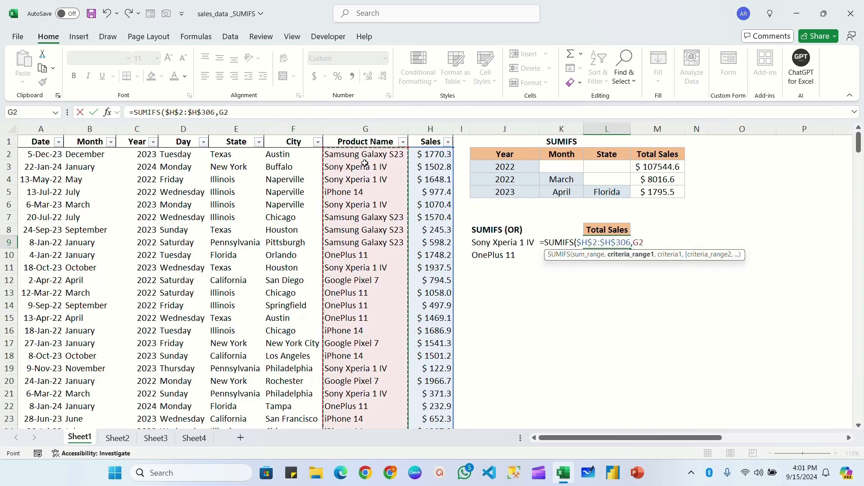
{"action": "key", "text": "F4"}
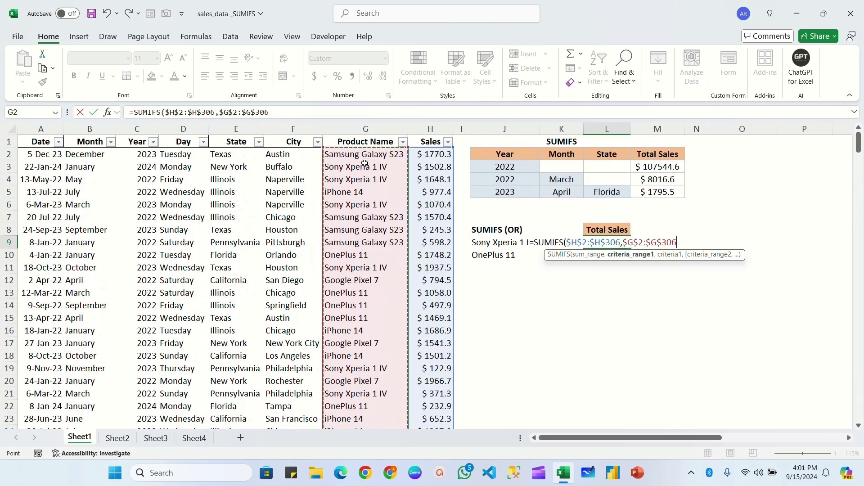
{"action": "type", "text": ","}
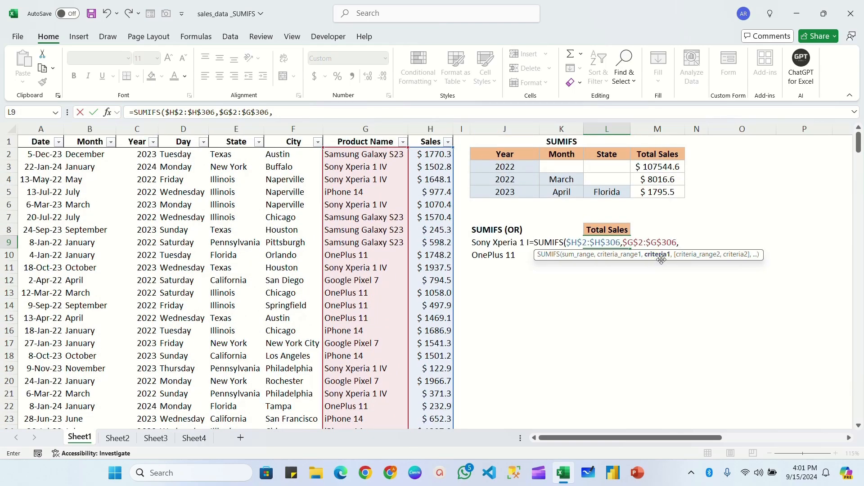
{"action": "left_click", "coordinate": [490, 243]}
{"action": "left_click_drag", "start_coordinate": [490, 243], "coordinate": [491, 255]}
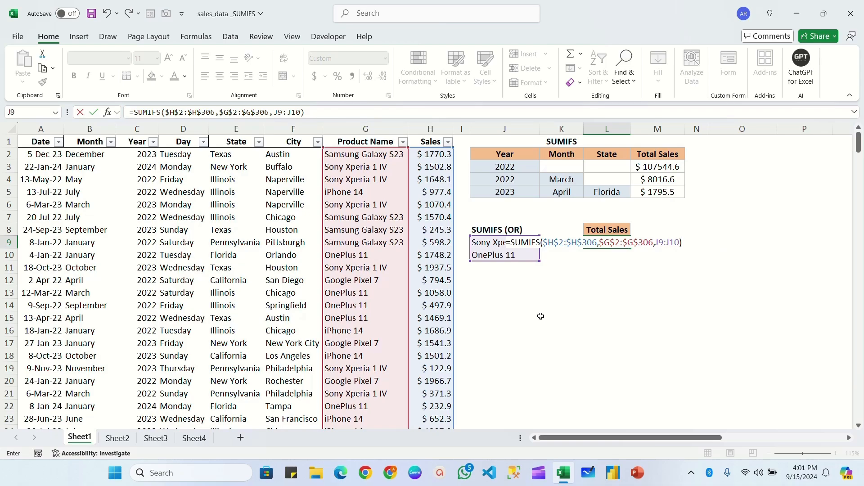
Commit the SUMIFS formula in L9 and check the separate product totals in L9 and L10
{"action": "key", "text": "Return"}
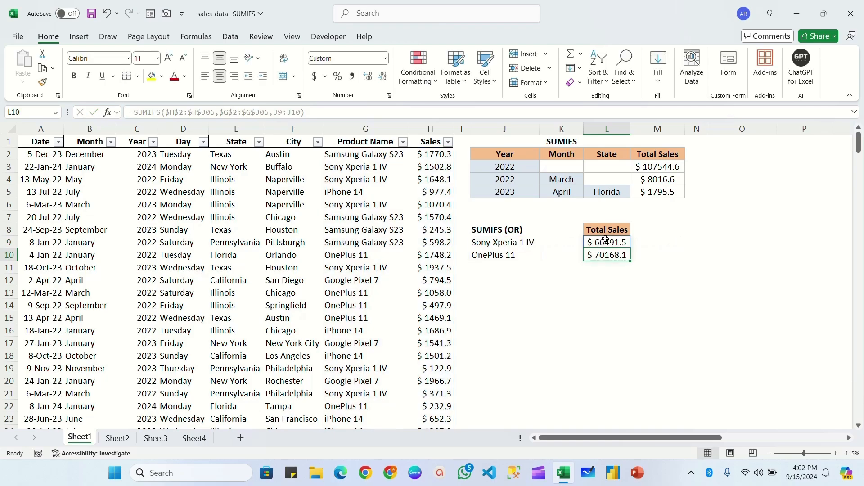
{"action": "left_click", "coordinate": [607, 243]}
{"action": "left_click", "coordinate": [609, 255]}
{"action": "left_click", "coordinate": [609, 242]}
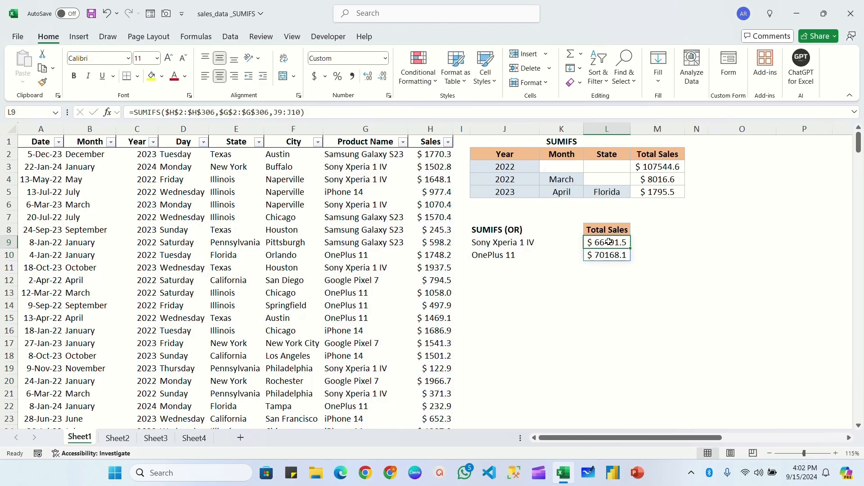
Wrap the L9 SUMIFS formula in SUM and check the combined total against the product criteria in J9 and J10
{"action": "double_click", "coordinate": [609, 243]}
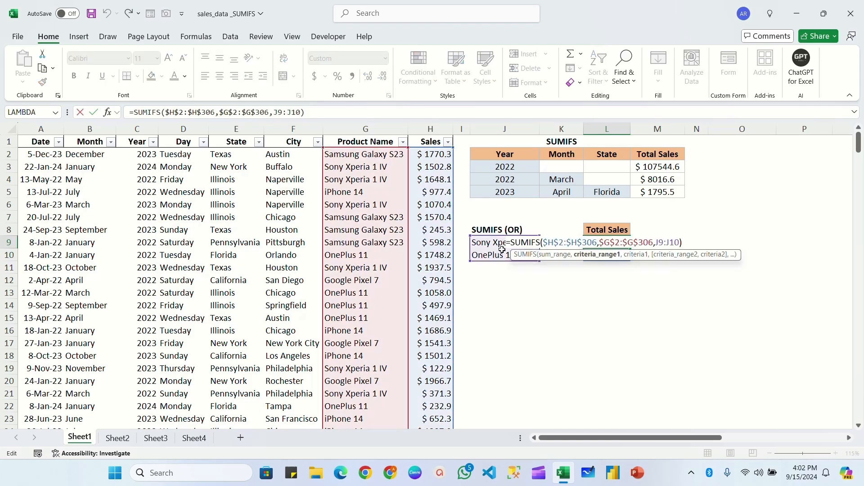
{"action": "type", "text": "SUM("}
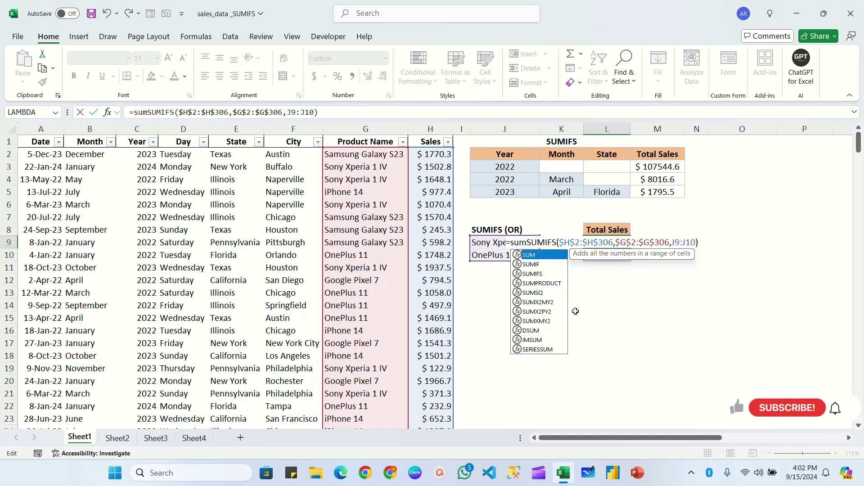
{"action": "type", "text": ")"}
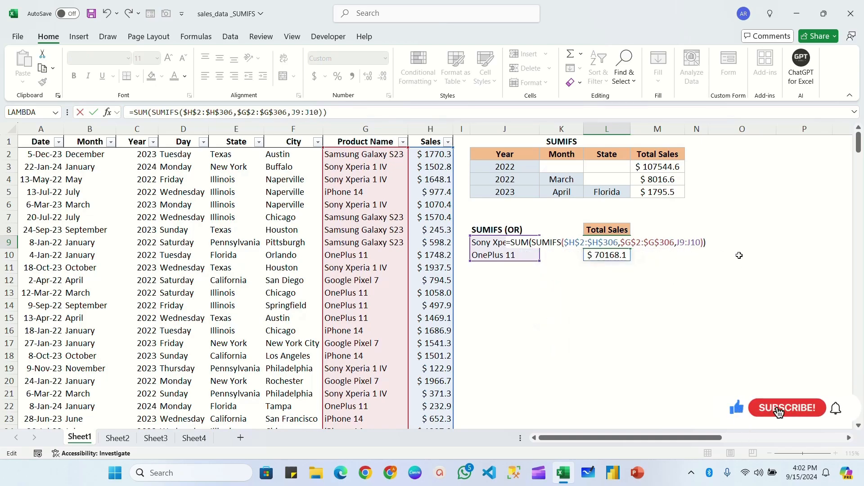
{"action": "key", "text": "Return"}
{"action": "left_click", "coordinate": [607, 244]}
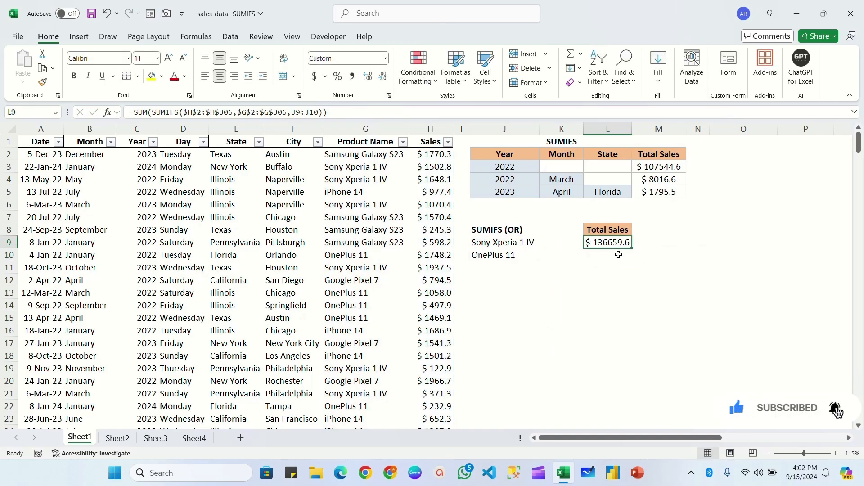
{"action": "left_click", "coordinate": [504, 244]}
{"action": "left_click", "coordinate": [501, 255]}
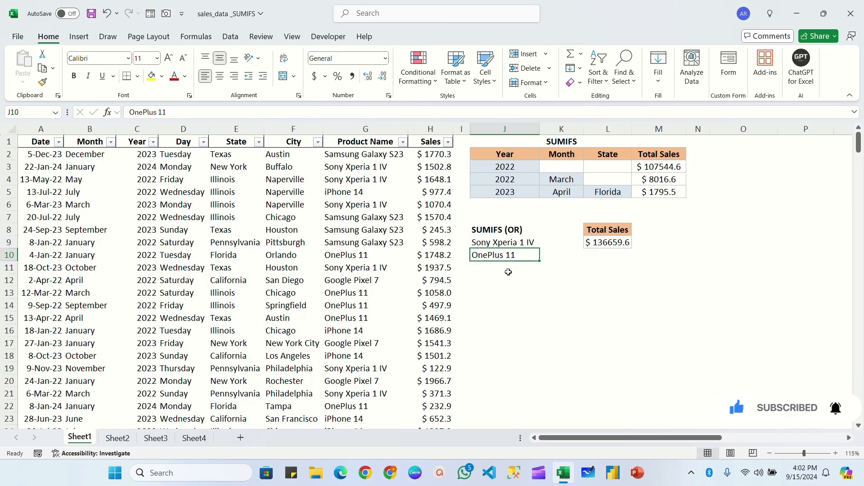
{"action": "left_click", "coordinate": [508, 272]}
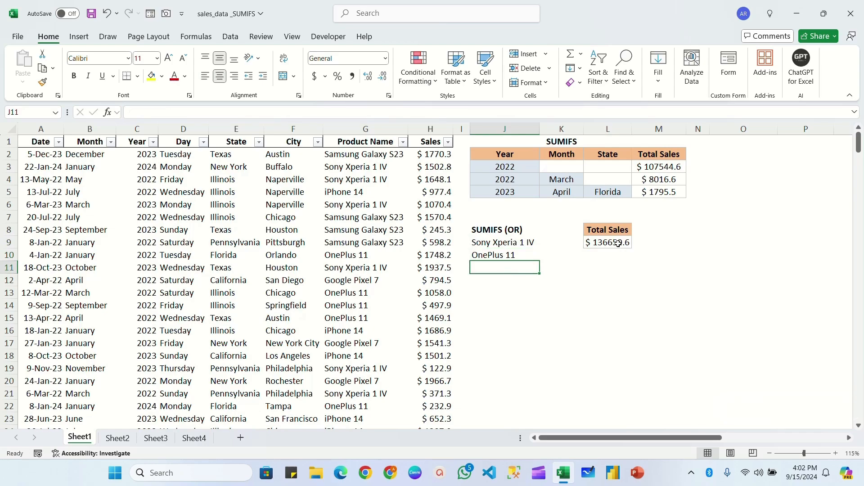
Add the label (AND) in L1 beside the SUMIFS heading of the year, month and state table
{"action": "left_click", "coordinate": [558, 203]}
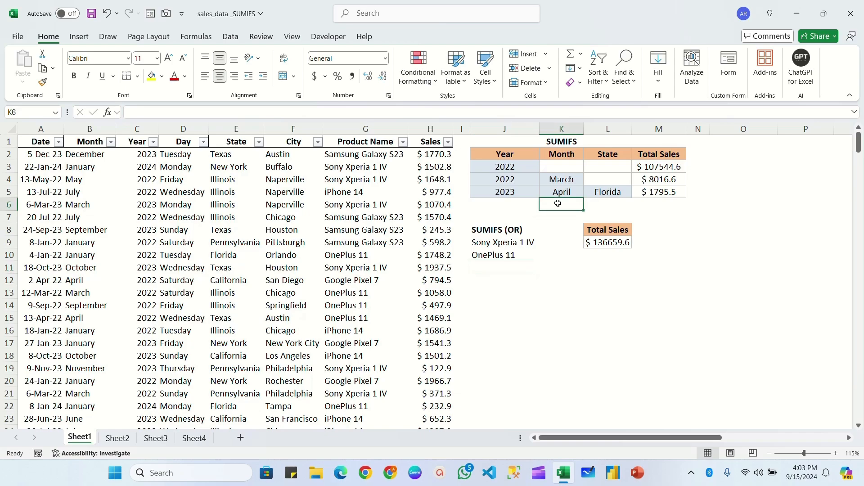
{"action": "key", "text": "Up"}
{"action": "key", "text": "Up"}
{"action": "key", "text": "Up"}
{"action": "key", "text": "Up"}
{"action": "key", "text": "Up"}
{"action": "key", "text": "Right"}
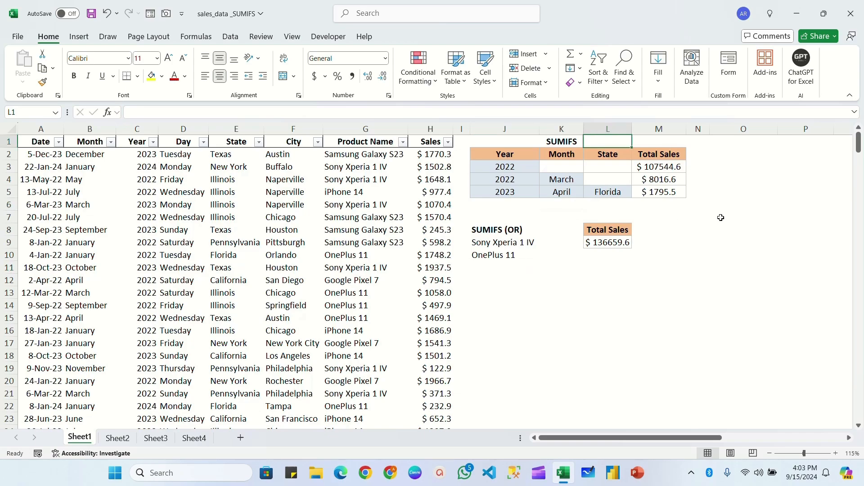
{"action": "type", "text": "(AND)"}
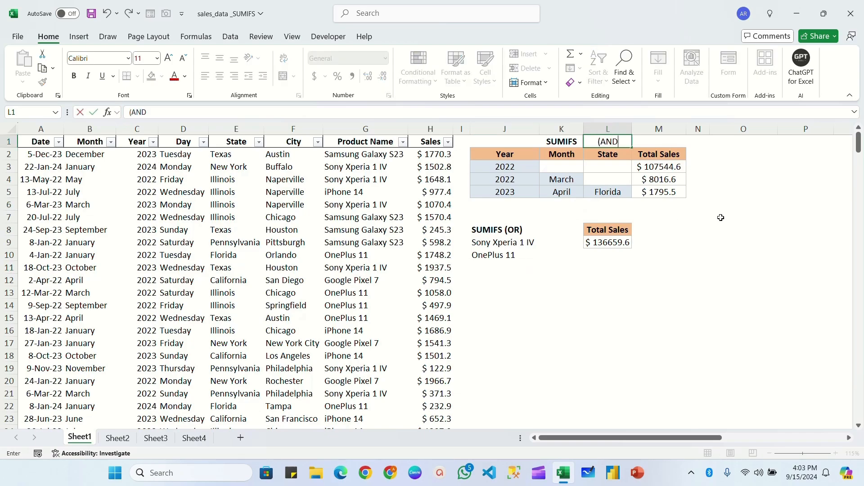
{"action": "left_click", "coordinate": [505, 230]}
Set up a NOT EQUALS TO block with its heading in J12, 2023 in J13 and a Total Sales heading in L12
{"action": "left_click_drag", "start_coordinate": [525, 242], "coordinate": [512, 255]}
{"action": "left_click", "coordinate": [496, 278]}
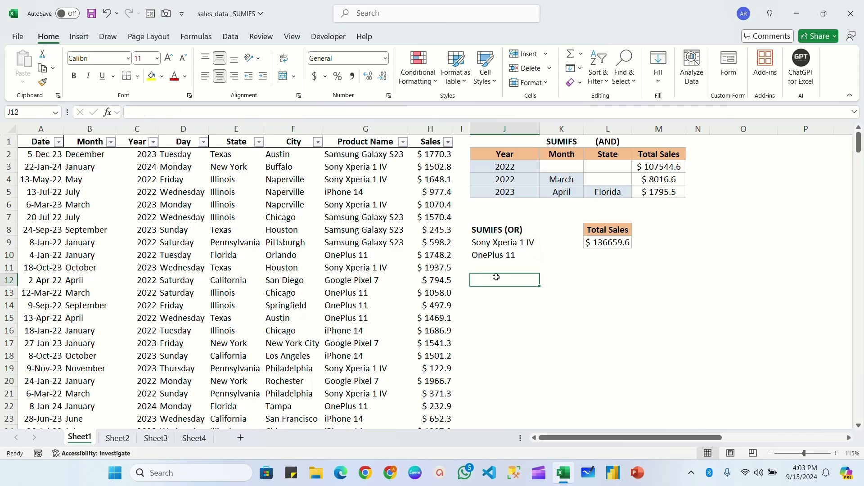
{"action": "type", "text": "NOT EQUALS TO\t\tTotal Sales 2023"}
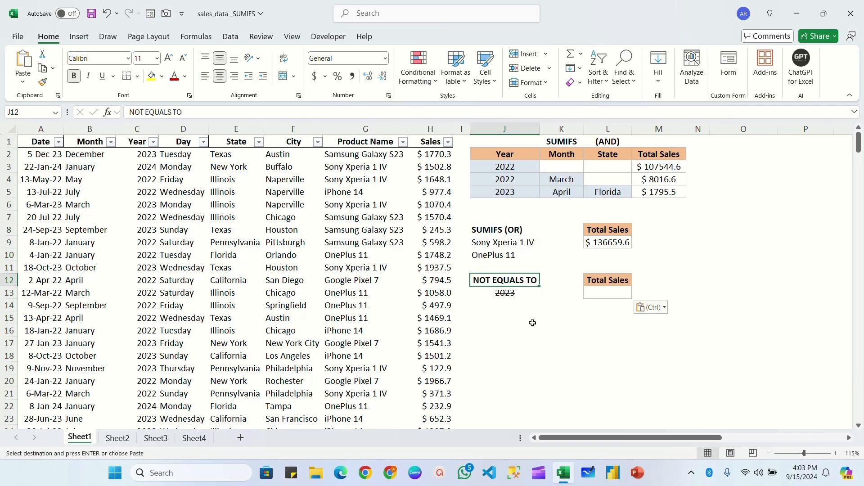
{"action": "key", "text": "Down"}
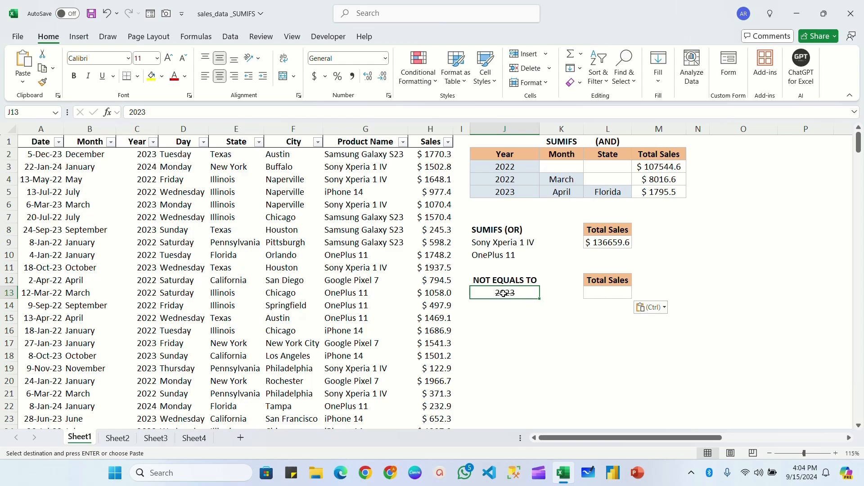
Start a SUMIFS formula in L13 with the absolute Sales range $H$2:$H$306 as the sum range
{"action": "left_click", "coordinate": [613, 293]}
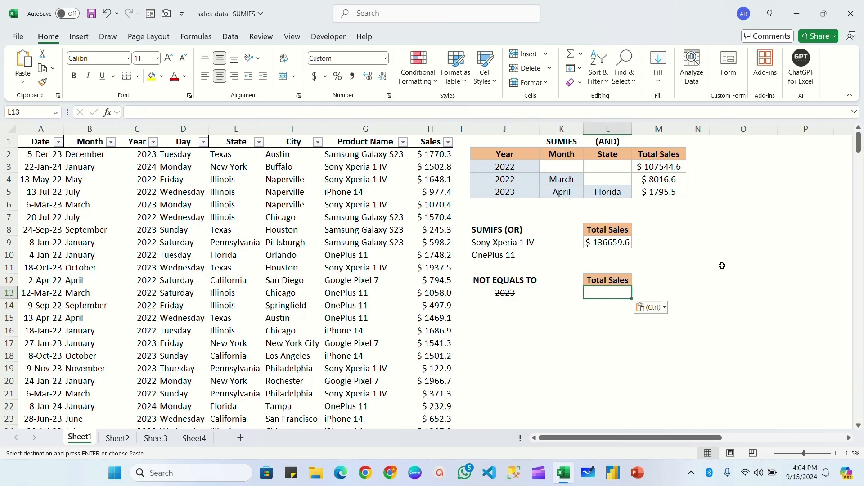
{"action": "type", "text": "=sumim"}
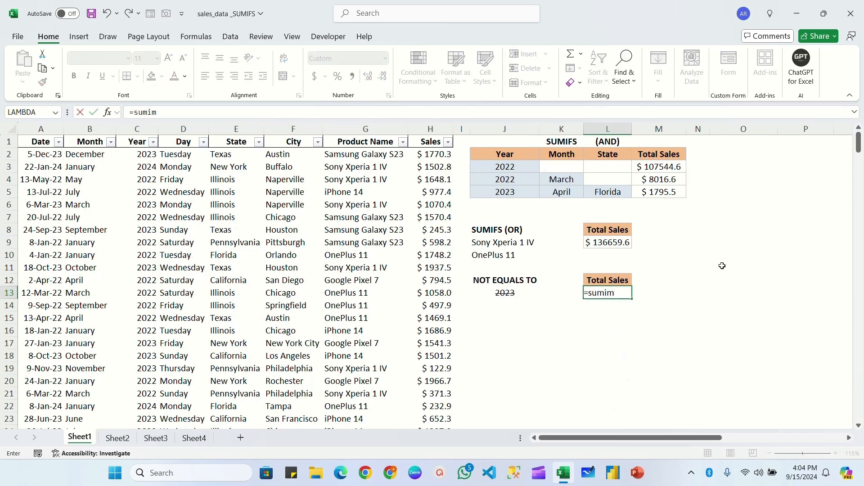
{"action": "key", "text": "BackSpace"}
{"action": "type", "text": "fs("}
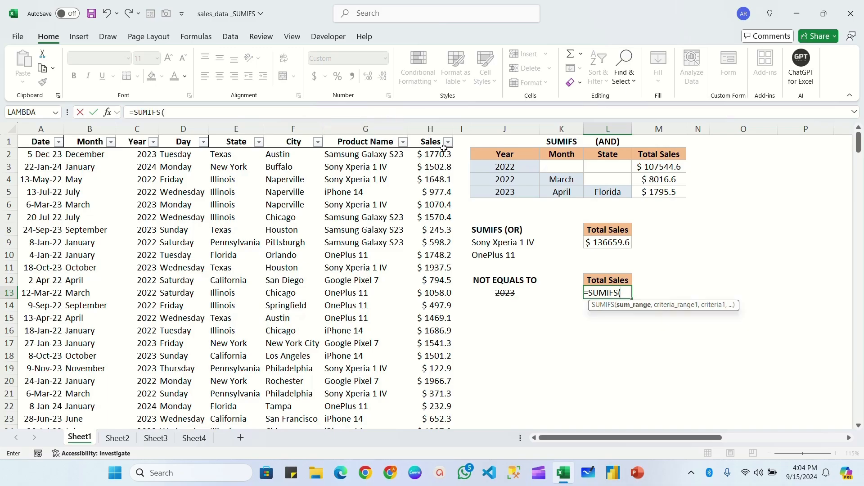
{"action": "left_click", "coordinate": [433, 154]}
{"action": "key", "text": "ctrl+shift+Down"}
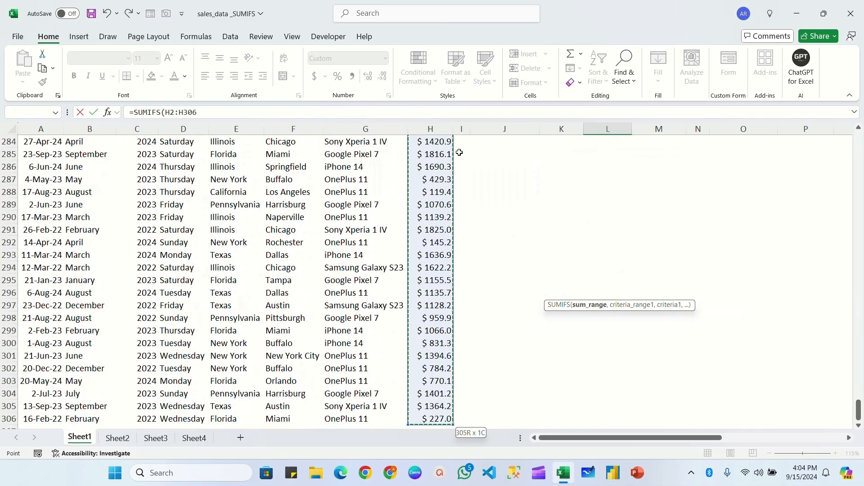
{"action": "key", "text": "F4"}
{"action": "type", "text": ","}
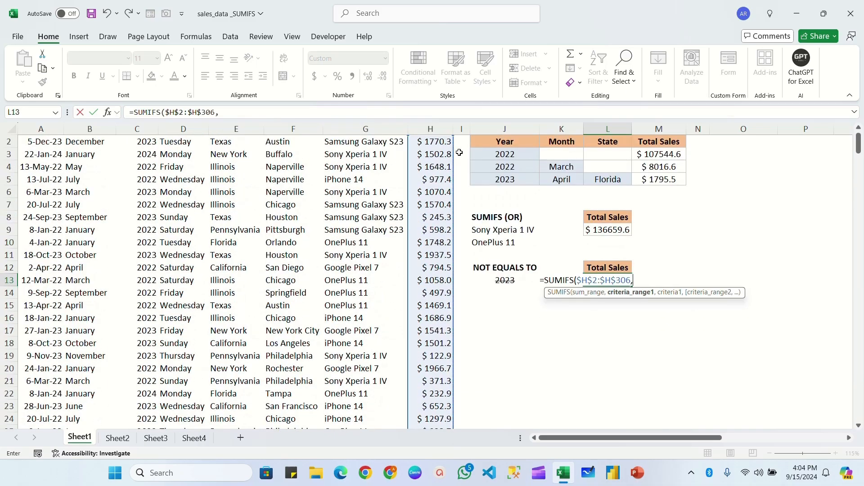
Add the absolute Year range $C$2:$C$306 as the criteria range of the L13 formula
{"action": "scroll", "coordinate": [120, 176], "scroll_direction": "up", "scroll_amount": 1}
{"action": "left_click", "coordinate": [137, 154]}
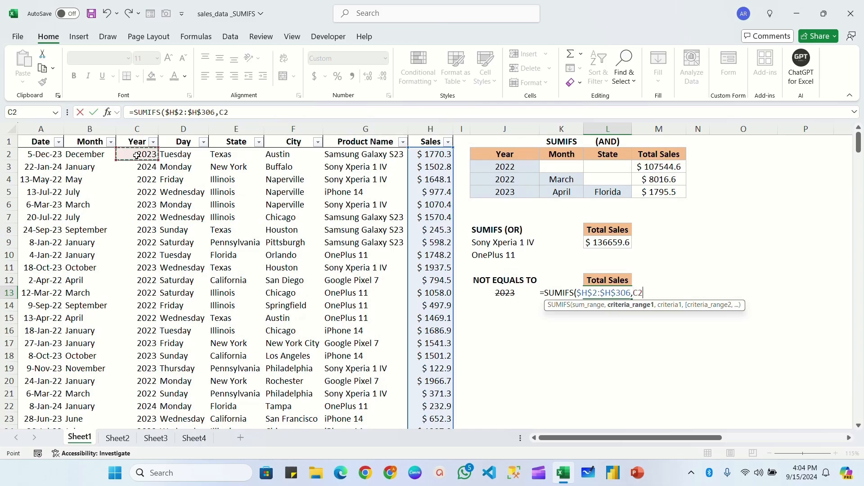
{"action": "key", "text": "ctrl+shift+Down"}
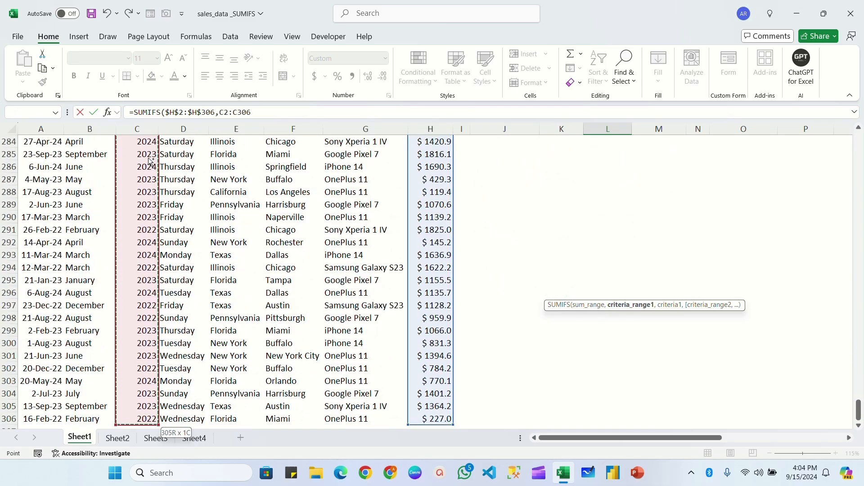
{"action": "key", "text": "F4"}
{"action": "type", "text": ","}
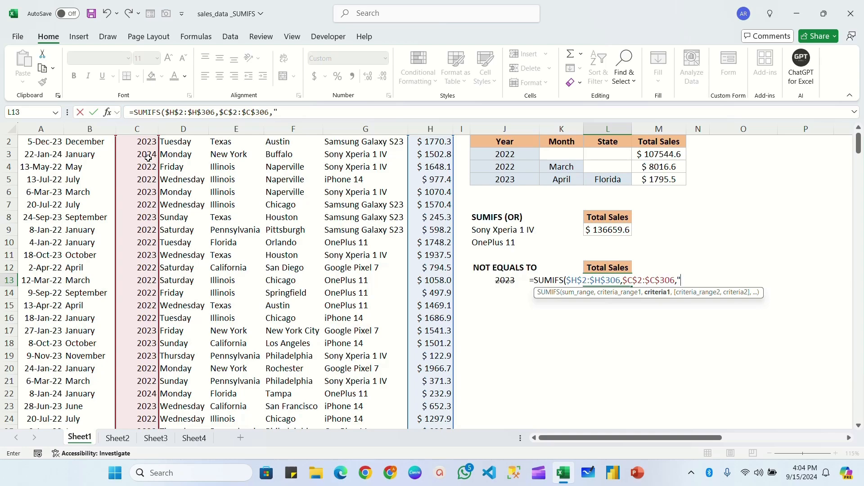
Complete the L13 formula with the not-equal criterion "<>"&J13 and commit it
{"action": "type", "text": "\"<>\"&"}
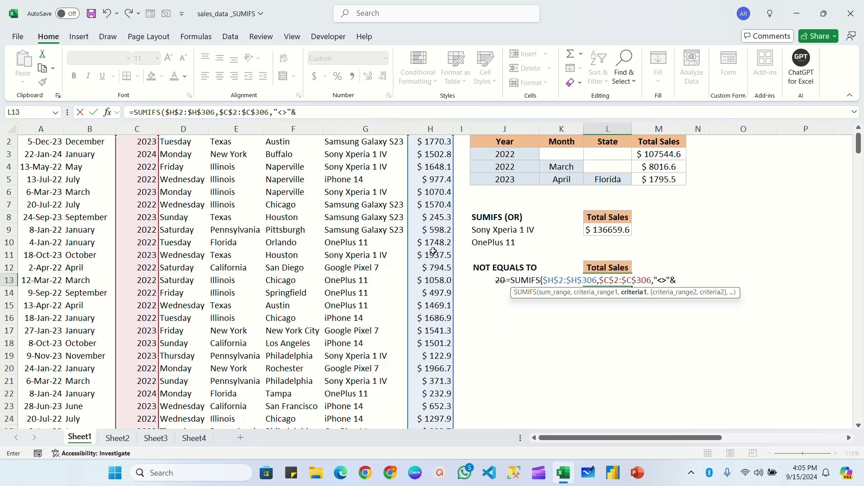
{"action": "left_click", "coordinate": [499, 280]}
{"action": "type", "text": ")"}
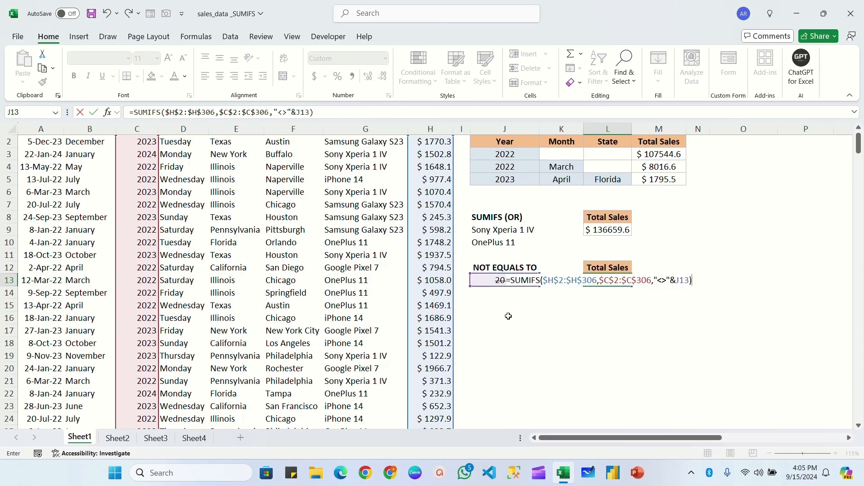
{"action": "key", "text": "Return"}
{"action": "left_click", "coordinate": [621, 280]}
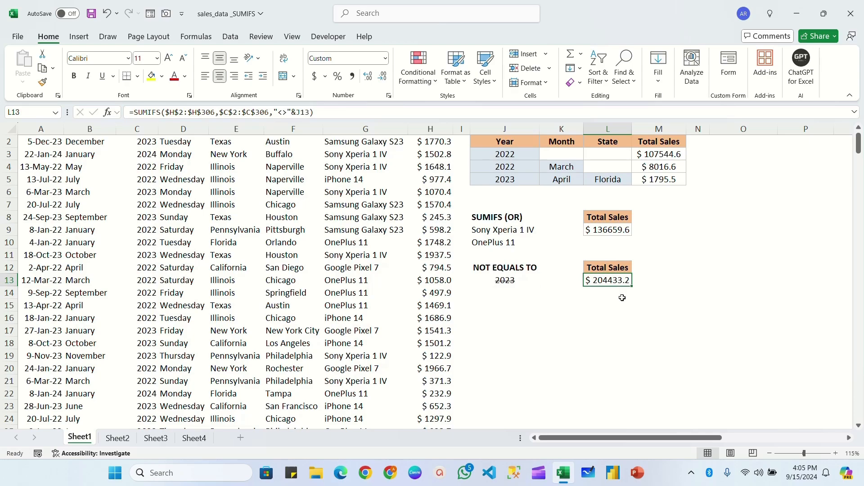
Change the excluded year in J13 to 2024 and check the total in L13
{"action": "left_click", "coordinate": [512, 281]}
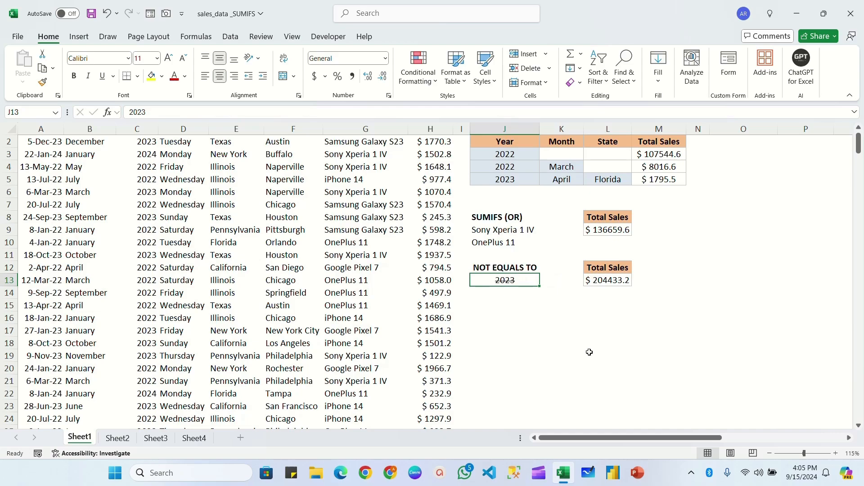
{"action": "type", "text": "2024"}
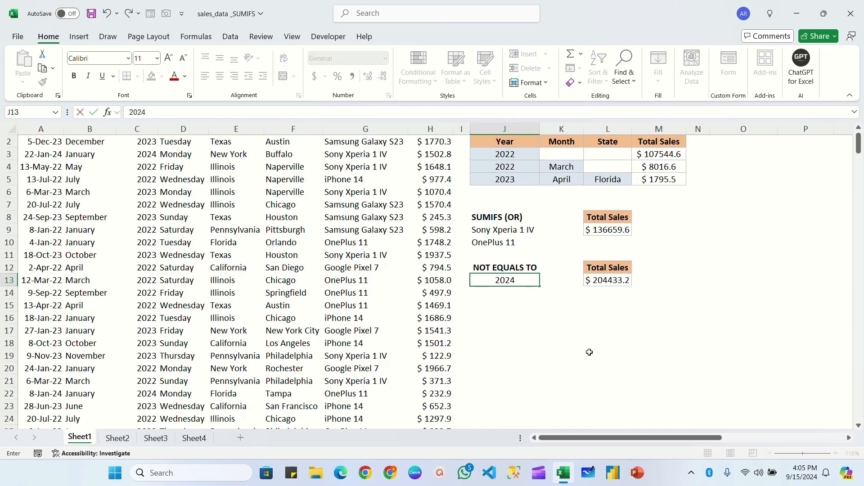
{"action": "key", "text": "Return"}
{"action": "left_click", "coordinate": [617, 282]}
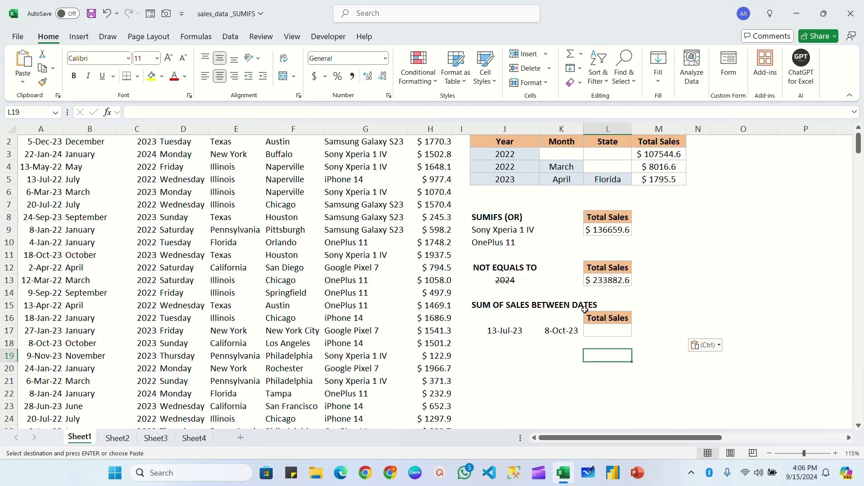
Widen column L and start a SUMIFS formula in L17 under SUM OF SALES BETWEEN DATES
{"action": "left_click_drag", "start_coordinate": [632, 129], "coordinate": [653, 130]}
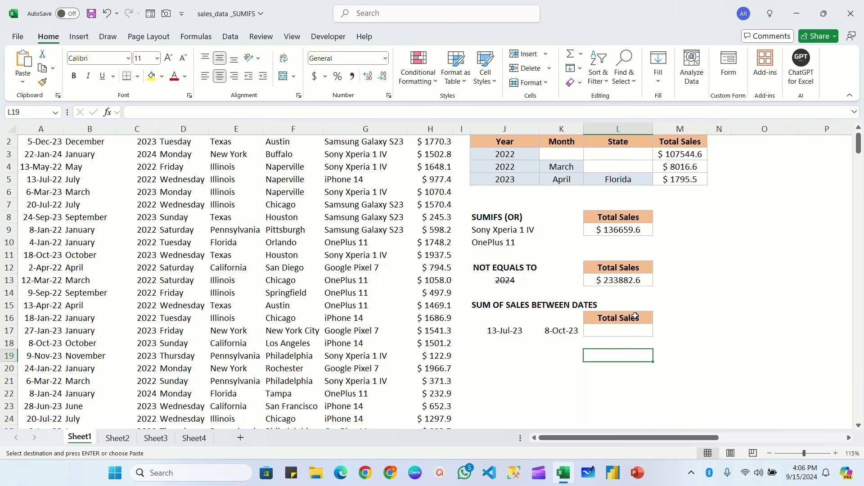
{"action": "left_click", "coordinate": [593, 332]}
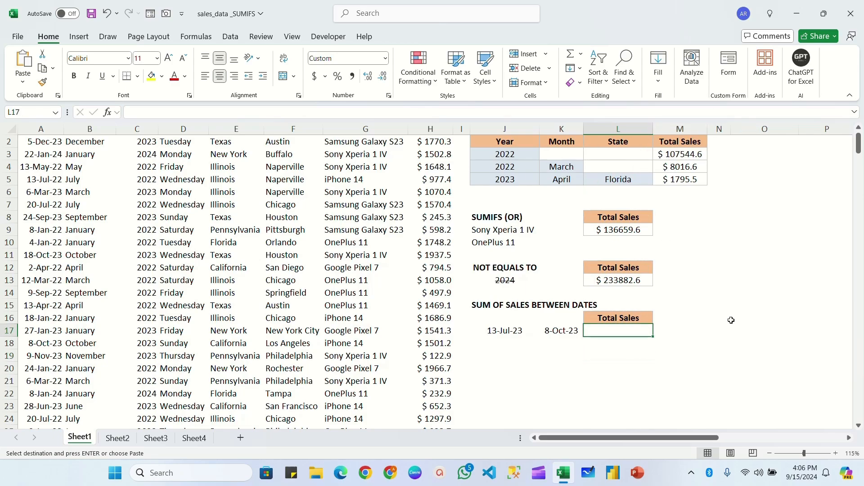
{"action": "type", "text": "=sumi"}
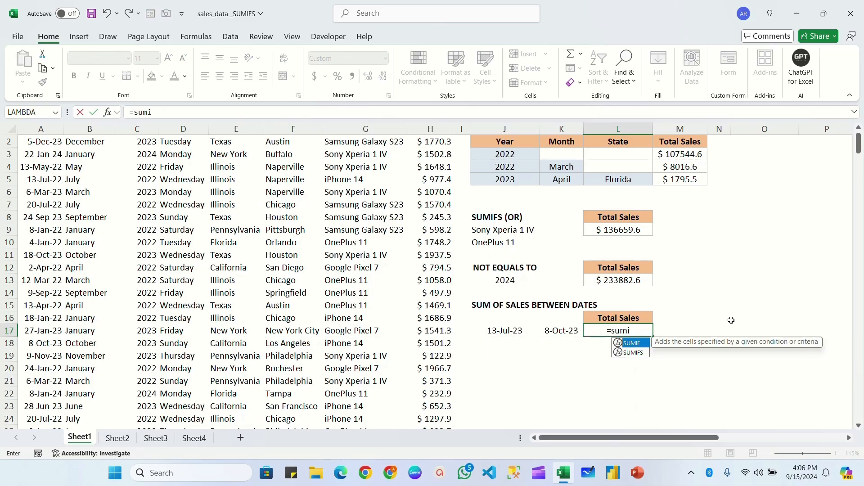
{"action": "key", "text": "Down"}
{"action": "key", "text": "Tab"}
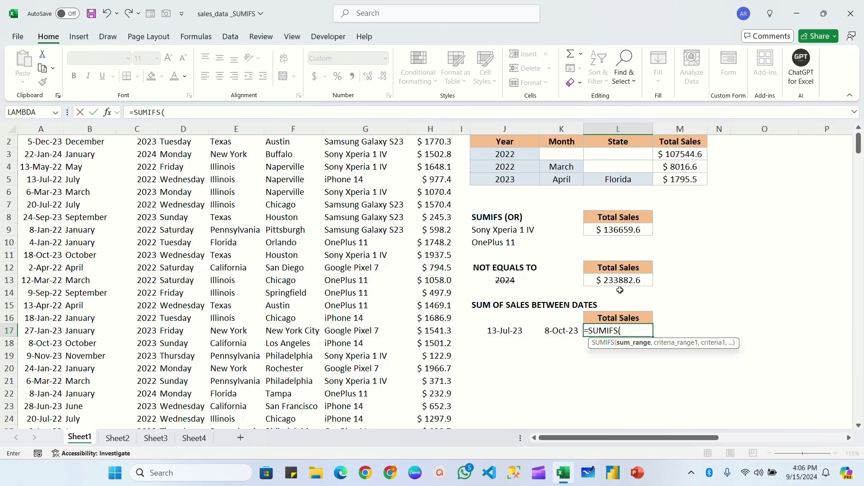
Set the absolute Sales range $H$2:$H$306 as the sum range of the L17 formula
{"action": "scroll", "coordinate": [435, 171], "scroll_direction": "down", "scroll_amount": 1}
{"action": "scroll", "coordinate": [435, 156], "scroll_direction": "up", "scroll_amount": 1}
{"action": "left_click", "coordinate": [435, 156]}
{"action": "key", "text": "ctrl+shift+Down"}
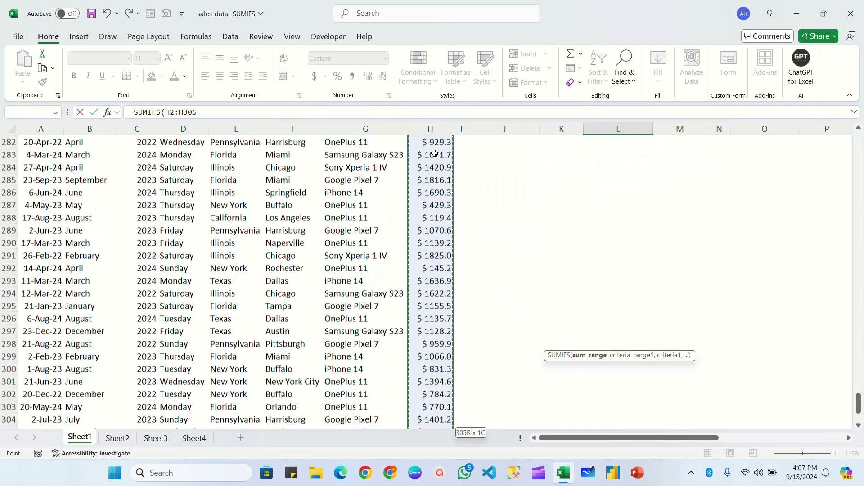
{"action": "scroll", "coordinate": [435, 154], "scroll_direction": "up", "scroll_amount": 20}
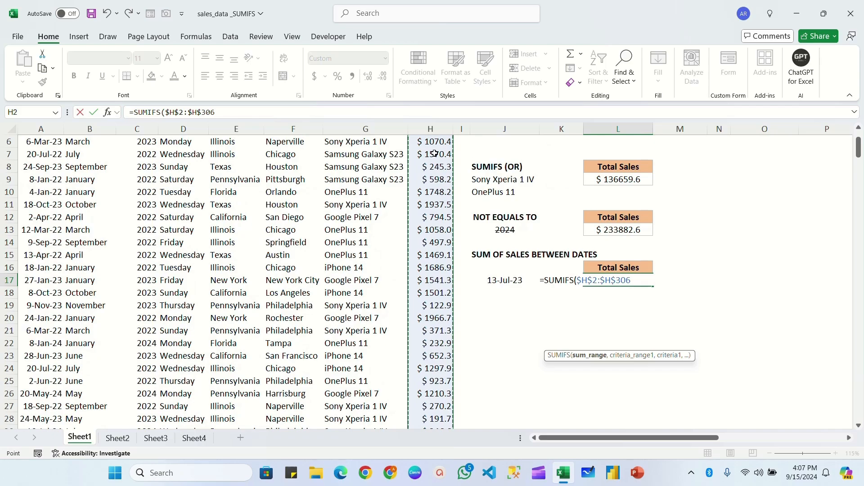
{"action": "type", "text": ","}
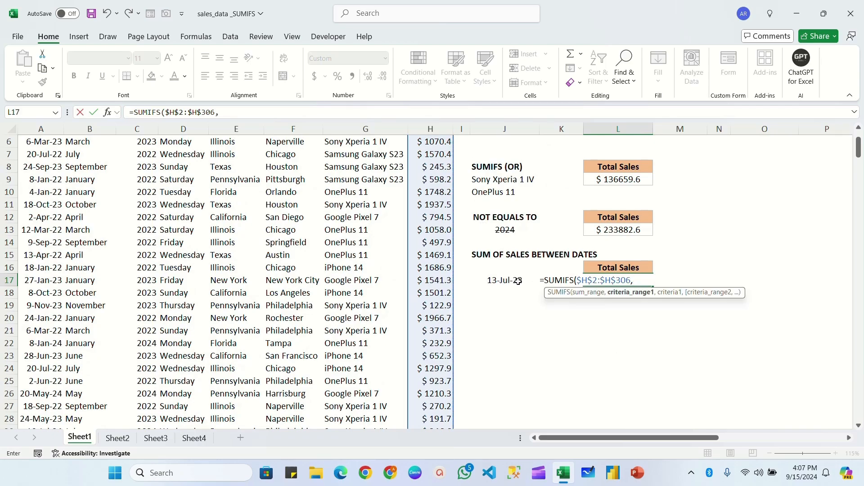
Add the absolute Date range $A$2:$A$306 with the criterion ">"&J17 to the L17 formula
{"action": "scroll", "coordinate": [374, 262], "scroll_direction": "up", "scroll_amount": 2}
{"action": "left_click", "coordinate": [47, 156]}
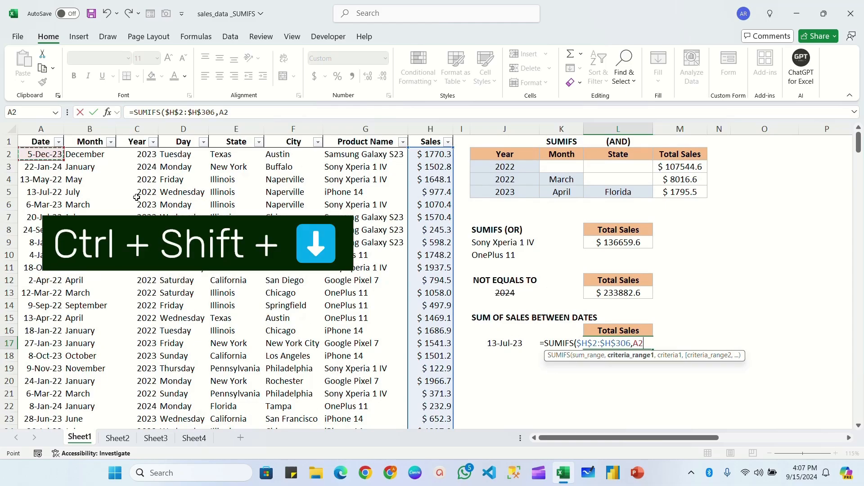
{"action": "key", "text": "ctrl+shift+Down"}
{"action": "key", "text": "F4"}
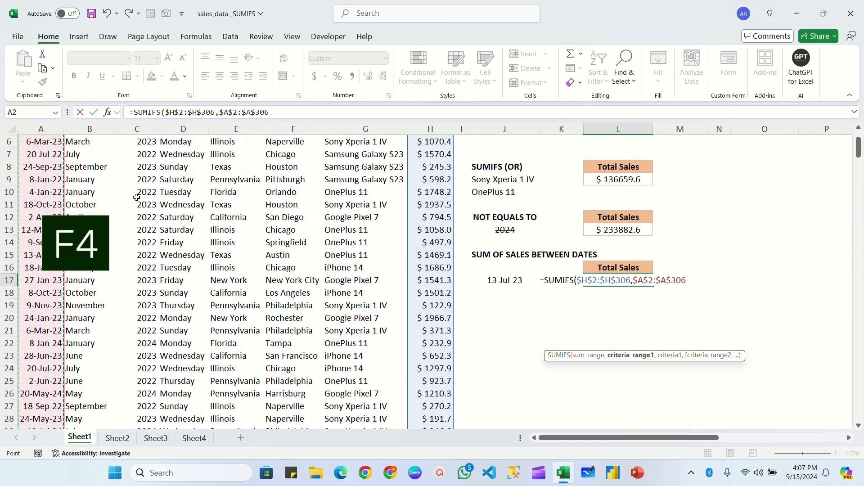
{"action": "type", "text": ","}
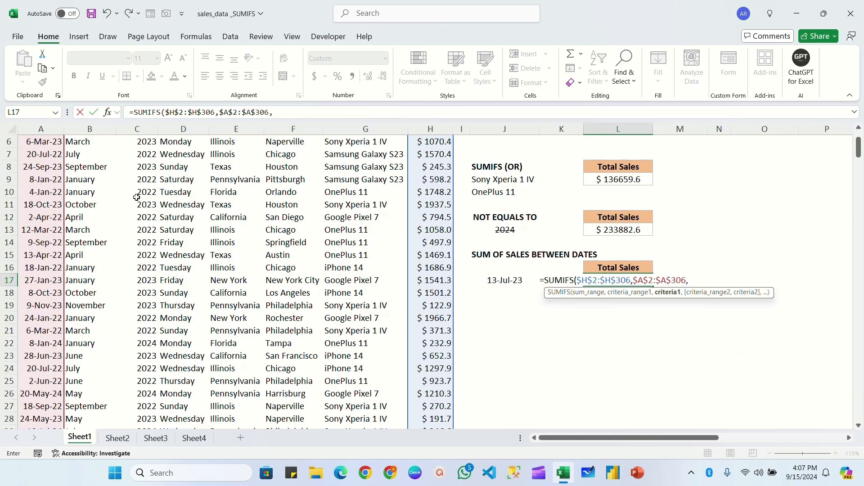
{"action": "type", "text": "\">\""}
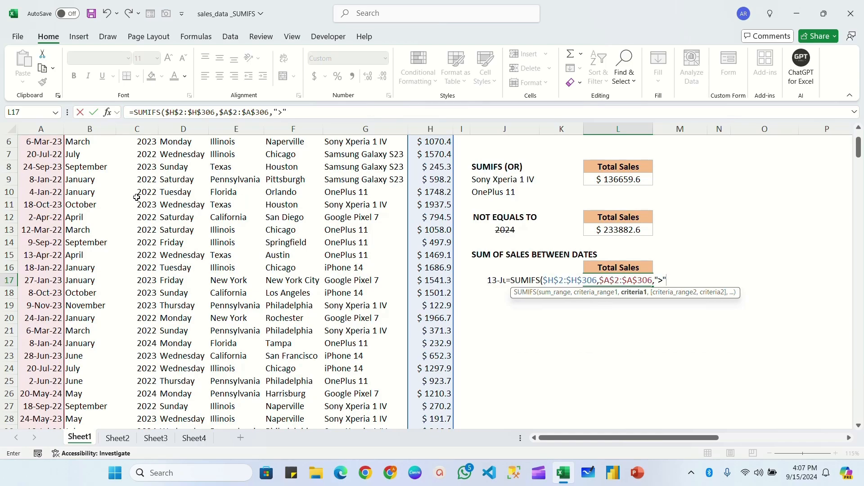
{"action": "type", "text": "&"}
{"action": "left_click", "coordinate": [492, 280]}
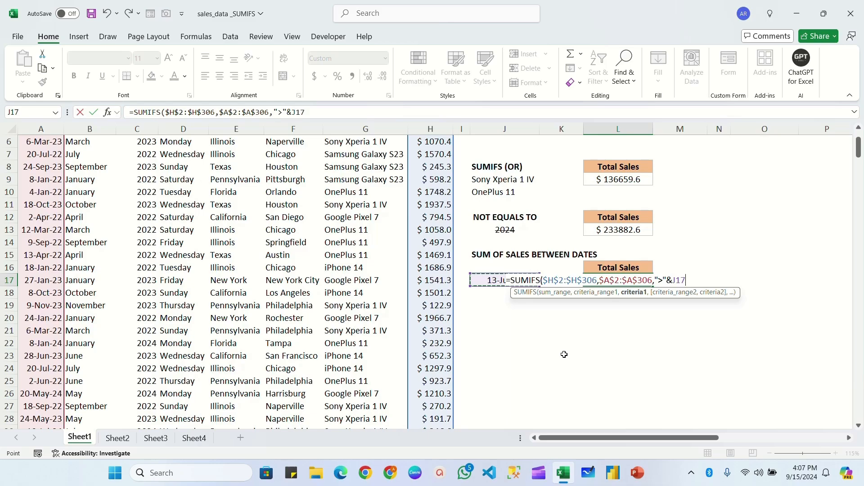
{"action": "type", "text": ","}
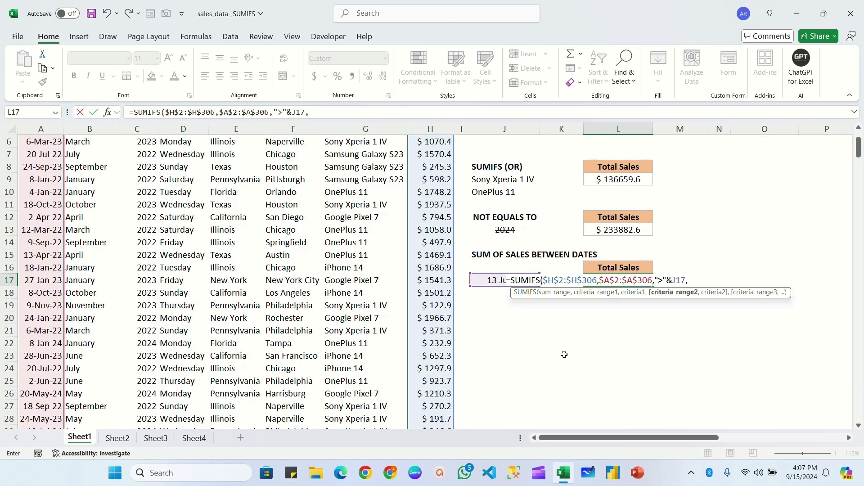
Complete the L17 formula with the second Date range $A$2:$A$306 and criterion "<"&K17, and commit it
{"action": "scroll", "coordinate": [85, 244], "scroll_direction": "up", "scroll_amount": 2}
{"action": "left_click", "coordinate": [32, 154]}
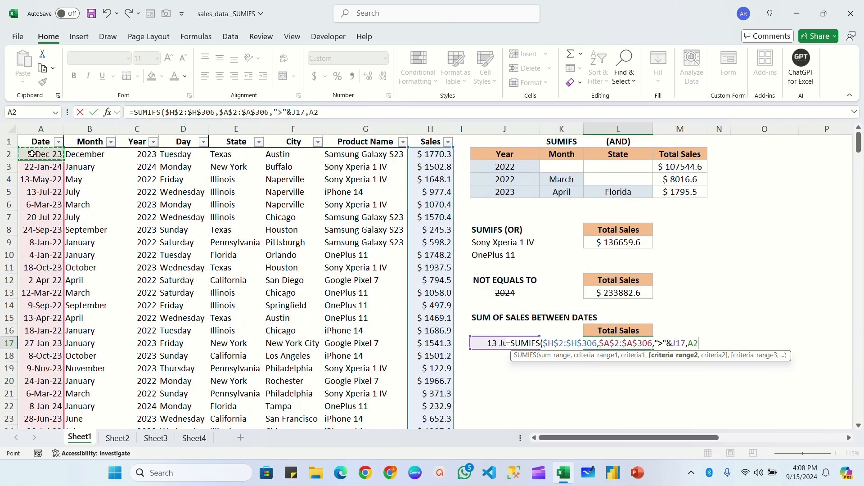
{"action": "key", "text": "ctrl+shift+Down"}
{"action": "key", "text": "F4"}
{"action": "type", "text": ","}
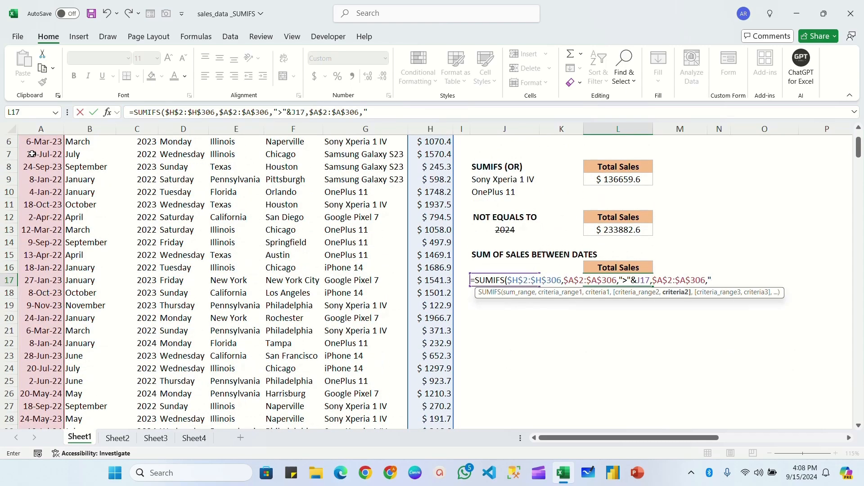
{"action": "type", "text": "\"<\""}
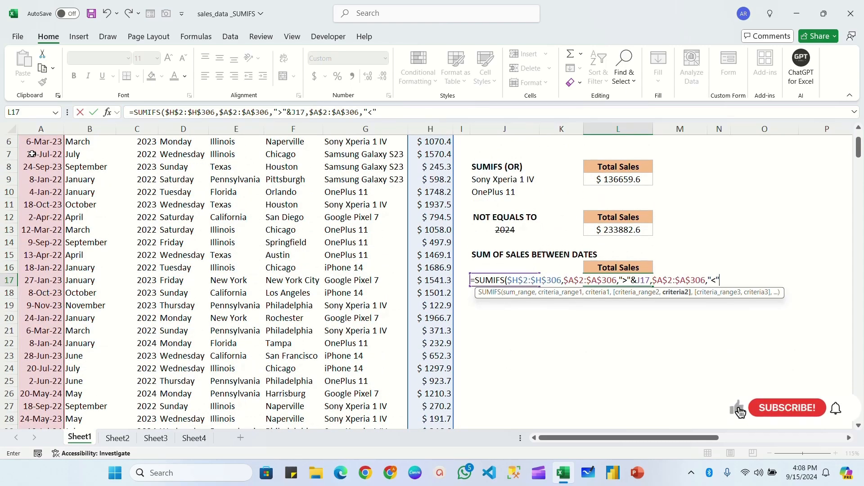
{"action": "type", "text": "&"}
{"action": "key", "text": "Left"}
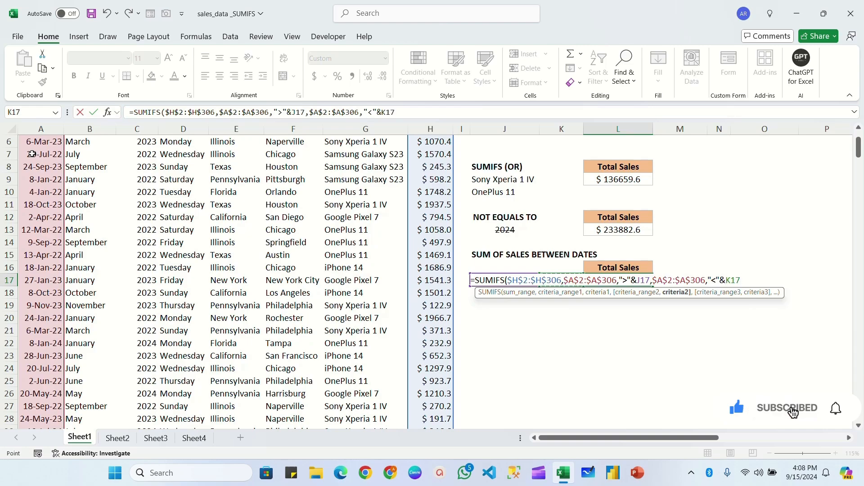
{"action": "type", "text": ")"}
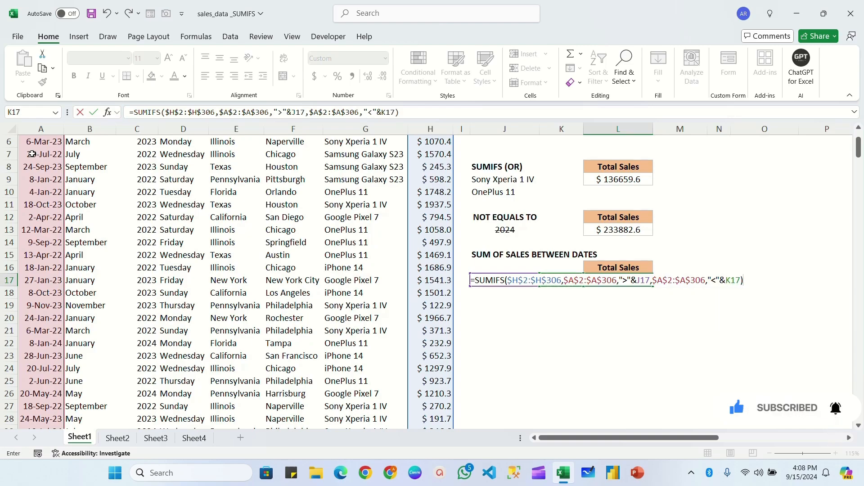
{"action": "key", "text": "Return"}
{"action": "left_click", "coordinate": [504, 283]}
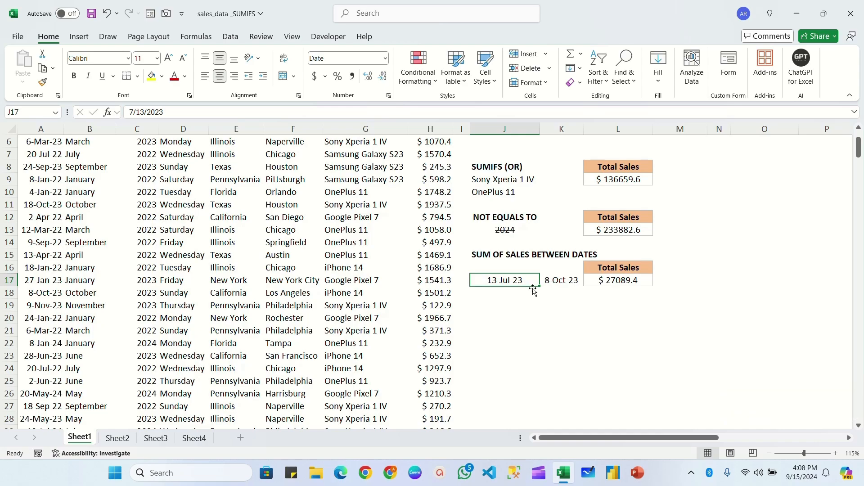
{"action": "left_click", "coordinate": [558, 283]}
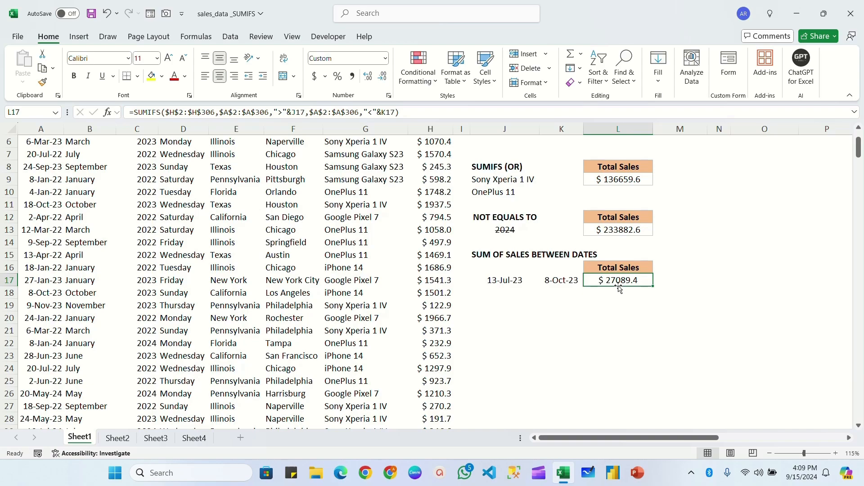
Change the start date in J17 to 3/13/2023 and check the date range's total in L17
{"action": "left_click", "coordinate": [498, 280]}
{"action": "double_click", "coordinate": [499, 280]}
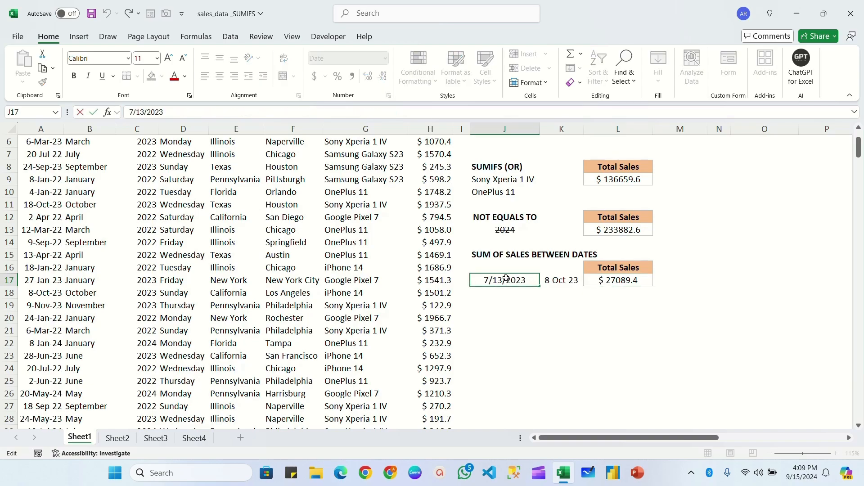
{"action": "key", "text": "Left"}
{"action": "key", "text": "Left"}
{"action": "key", "text": "Left"}
{"action": "key", "text": "Left"}
{"action": "key", "text": "BackSpace"}
{"action": "type", "text": "3"}
{"action": "key", "text": "Return"}
{"action": "key", "text": "Up"}
{"action": "left_click", "coordinate": [560, 281]}
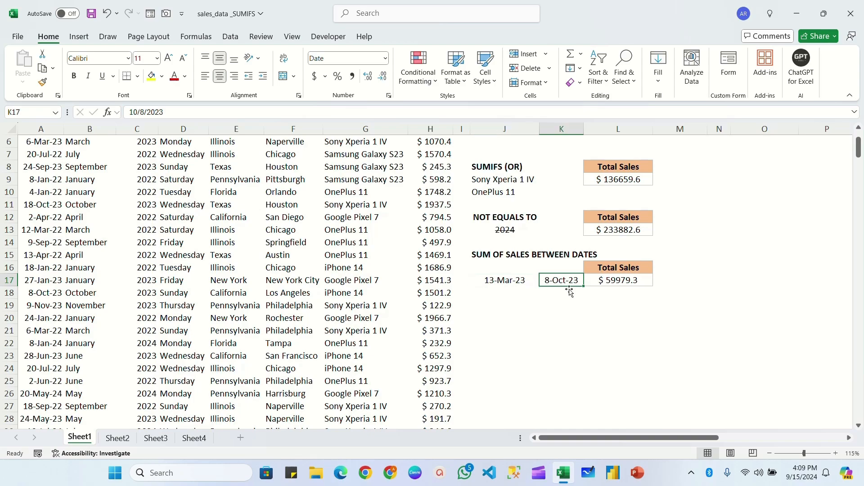
{"action": "left_click", "coordinate": [617, 281]}
{"action": "left_click", "coordinate": [503, 280]}
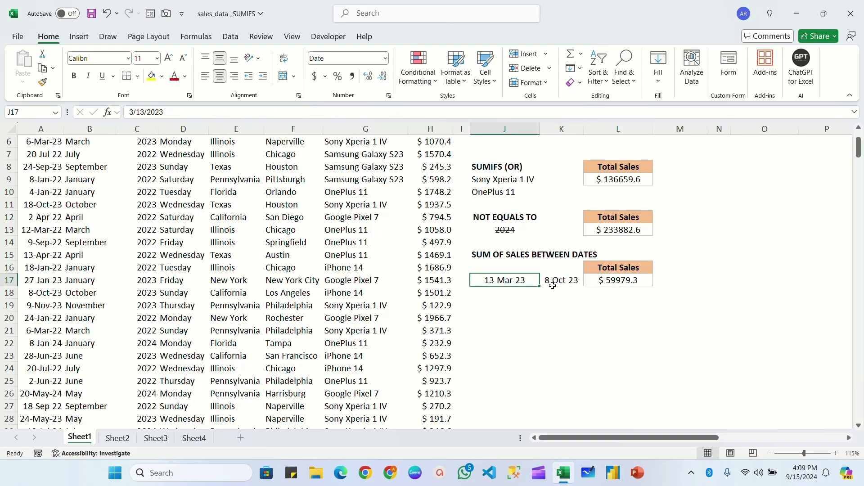
{"action": "left_click", "coordinate": [559, 281]}
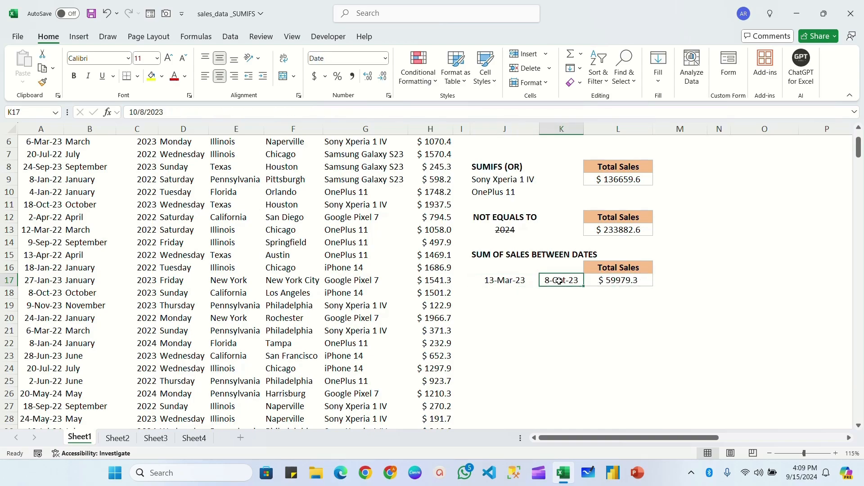
Make both date limits inclusive in the L17 formula by changing the operators to ">=" and "<="
{"action": "double_click", "coordinate": [621, 281]}
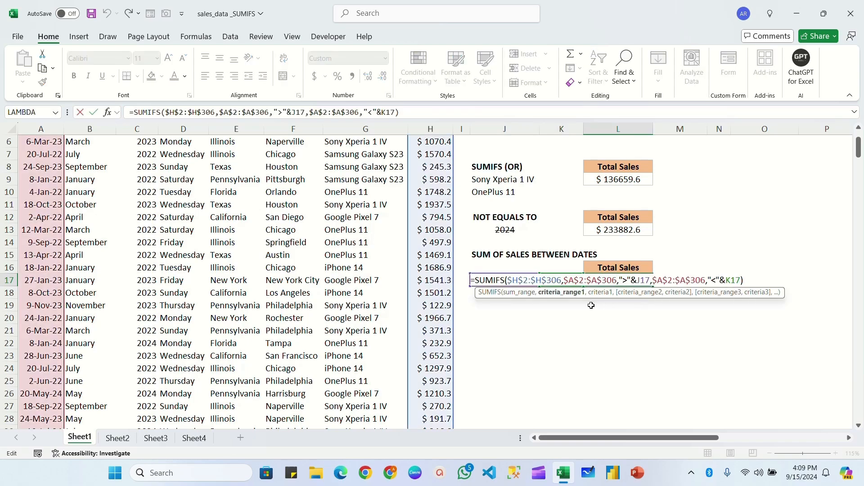
{"action": "type", "text": "="}
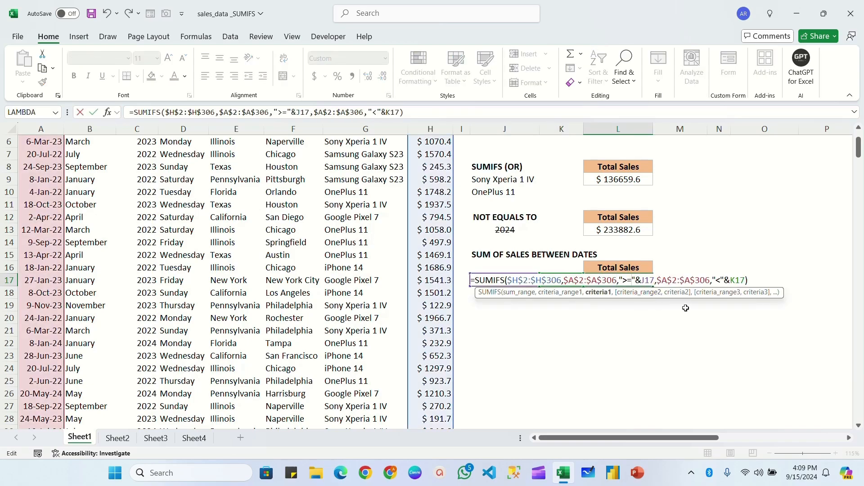
{"action": "left_click", "coordinate": [721, 280]}
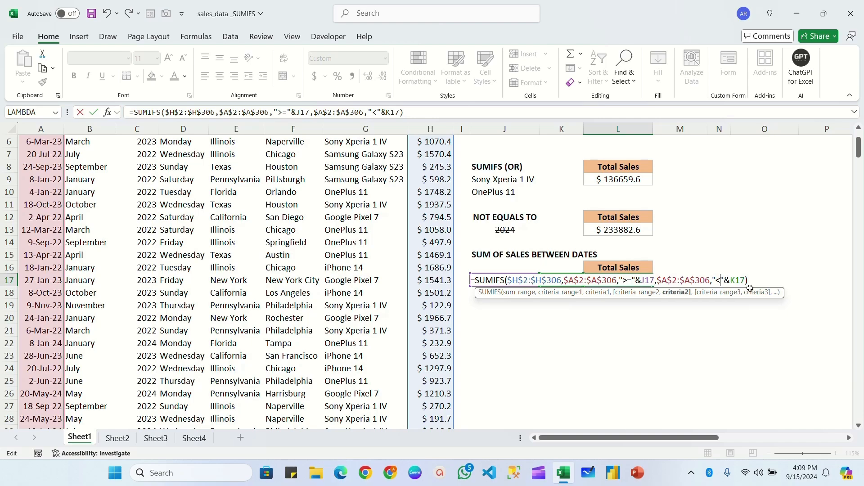
{"action": "type", "text": "="}
{"action": "key", "text": "Return"}
{"action": "left_click", "coordinate": [613, 285]}
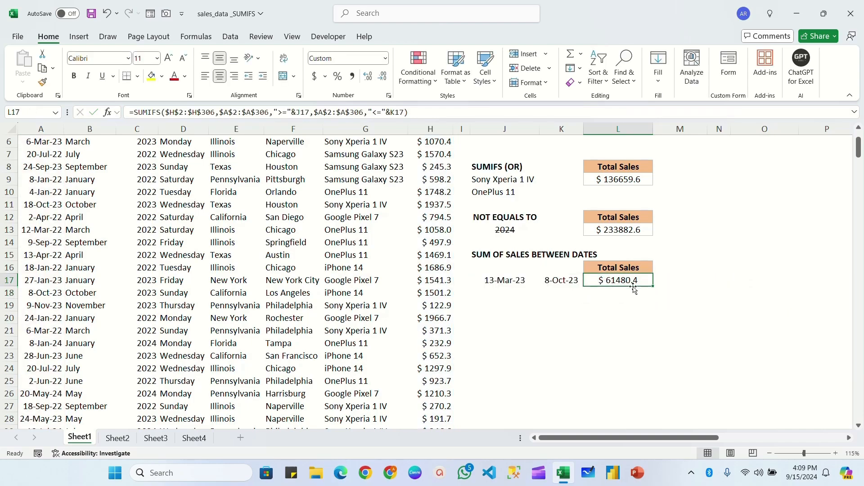
Restore the exclusive ">" and "<" operators in the L17 date criteria
{"action": "left_click", "coordinate": [509, 281]}
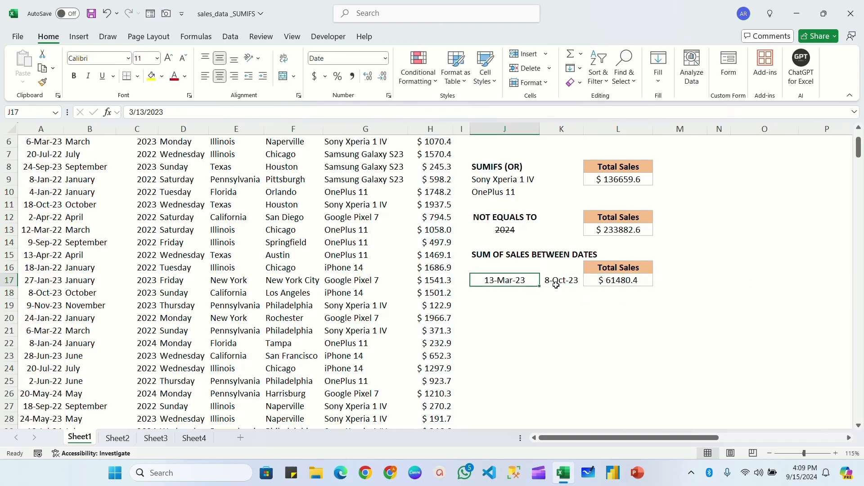
{"action": "left_click", "coordinate": [551, 282]}
{"action": "double_click", "coordinate": [612, 280]}
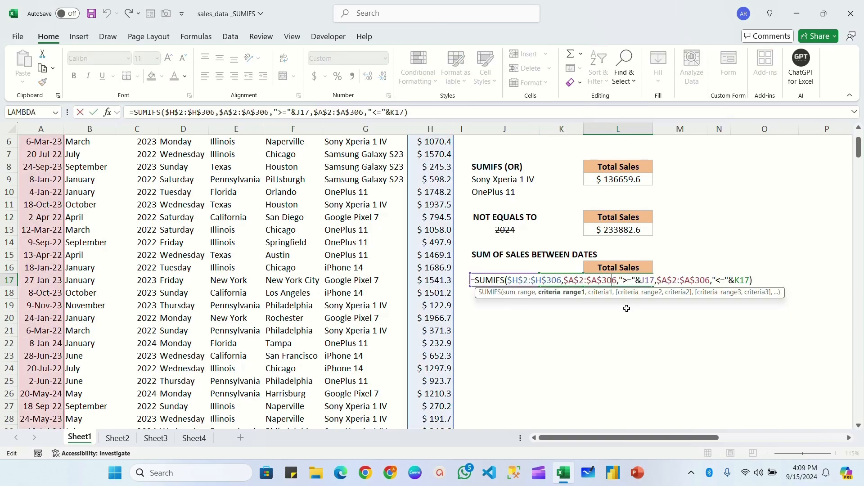
{"action": "key", "text": "Return"}
{"action": "scroll", "coordinate": [642, 264], "scroll_direction": "up", "scroll_amount": 2}
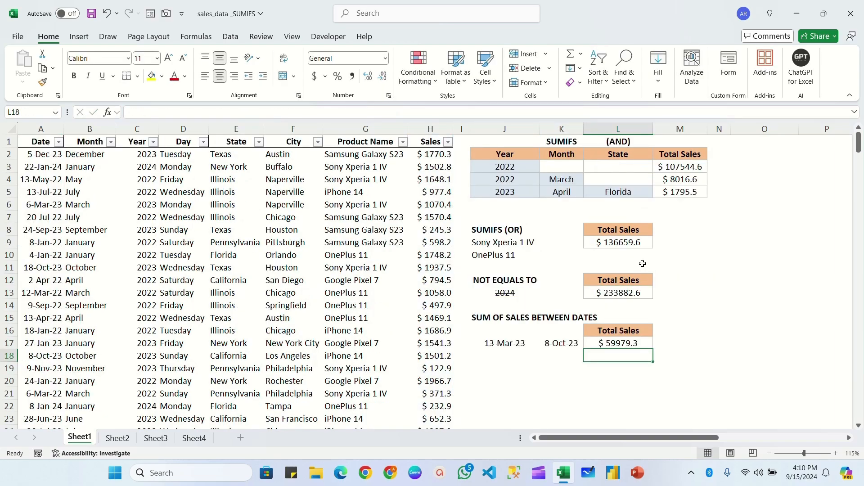
{"action": "left_click", "coordinate": [566, 171]}
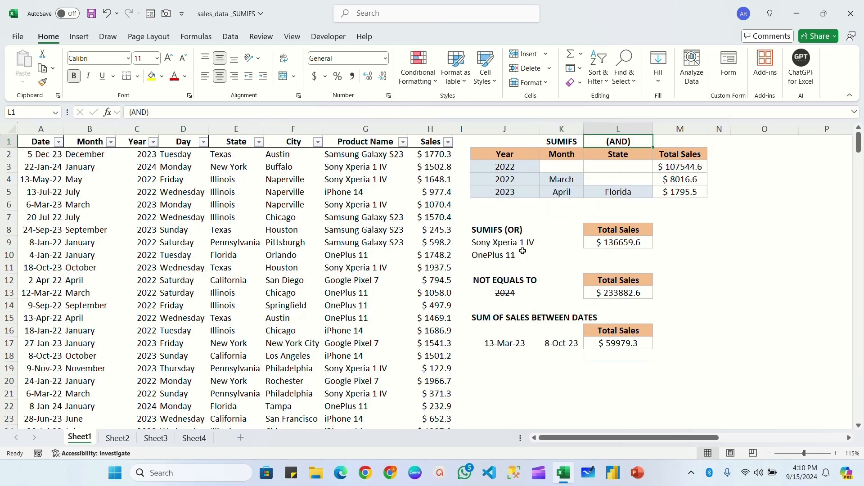
{"action": "left_click", "coordinate": [503, 227]}
{"action": "left_click", "coordinate": [514, 282]}
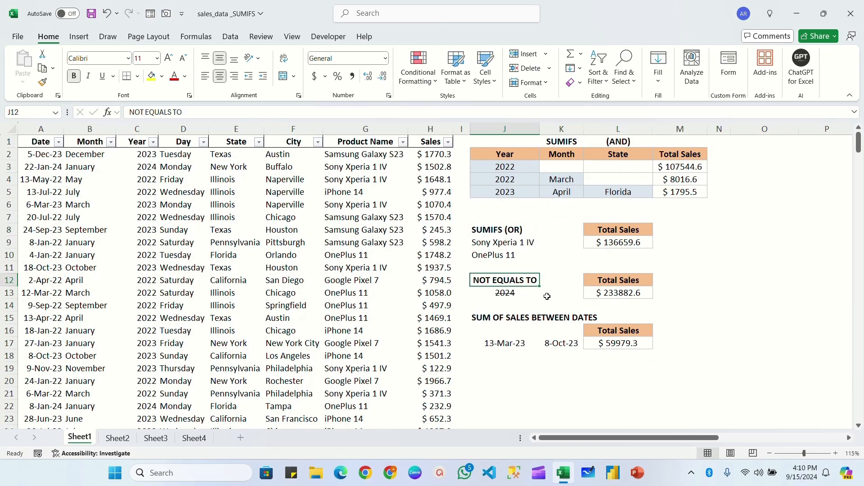
{"action": "left_click", "coordinate": [515, 317]}
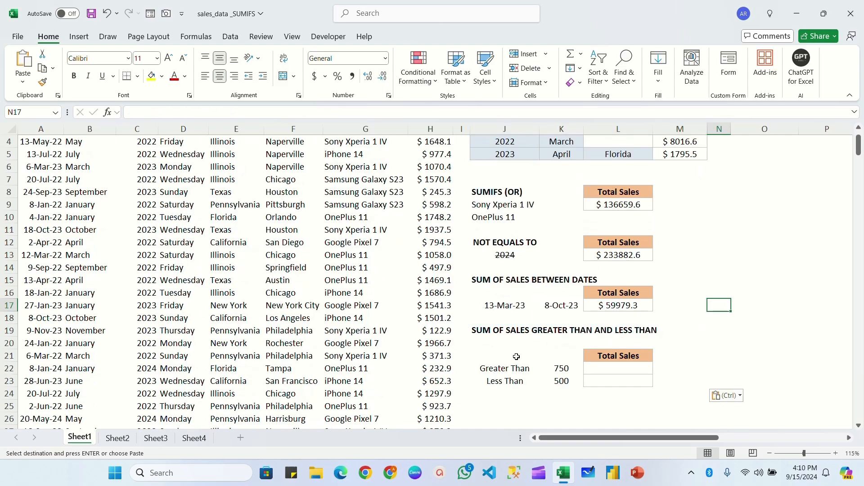
Start a SUMIFS formula in L22 for the Greater Than total, with the absolute Sales range $H$2:$H$306 as sum range
{"action": "left_click", "coordinate": [501, 333]}
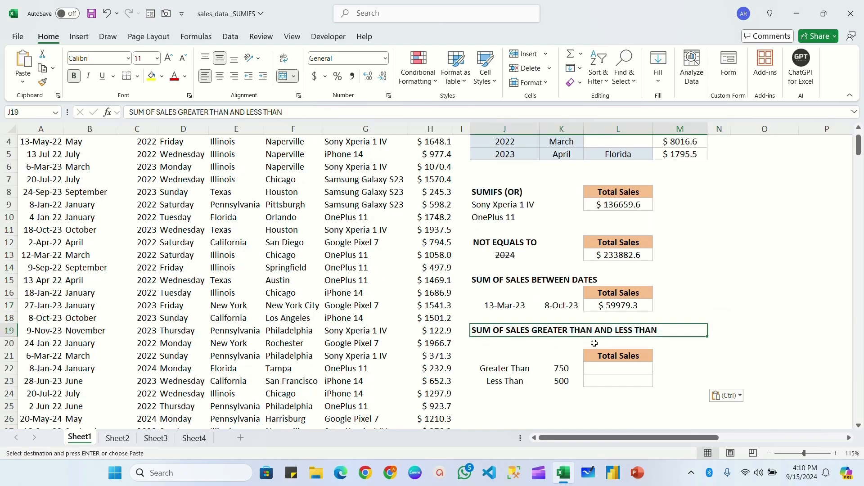
{"action": "left_click", "coordinate": [617, 368]}
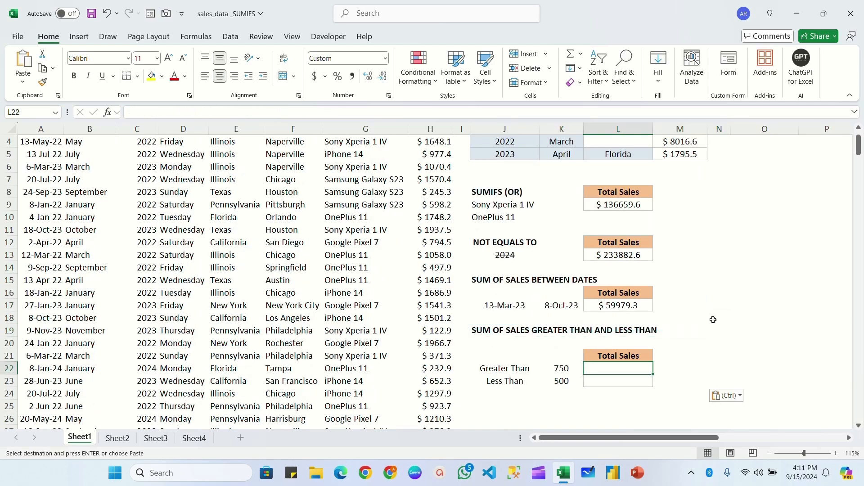
{"action": "type", "text": "=sumif"}
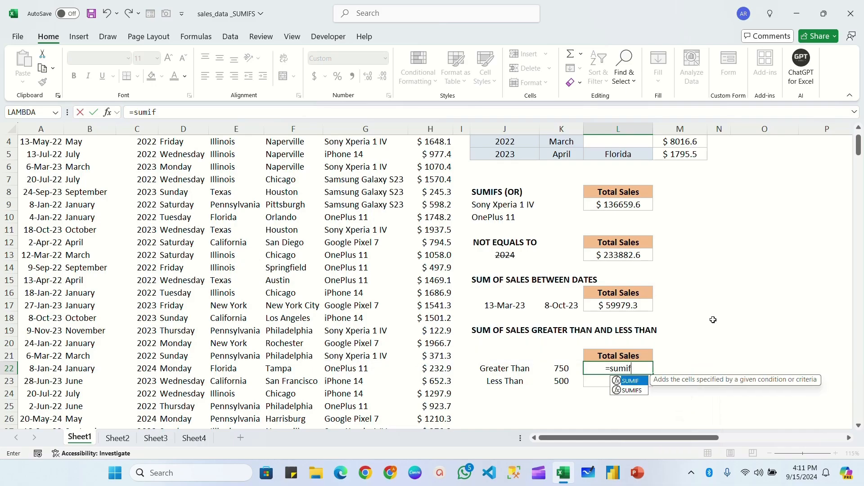
{"action": "key", "text": "Down"}
{"action": "key", "text": "Tab"}
{"action": "scroll", "coordinate": [442, 180], "scroll_direction": "up", "scroll_amount": 1}
{"action": "left_click", "coordinate": [442, 153]}
{"action": "key", "text": "ctrl+shift+Down"}
{"action": "key", "text": "F4"}
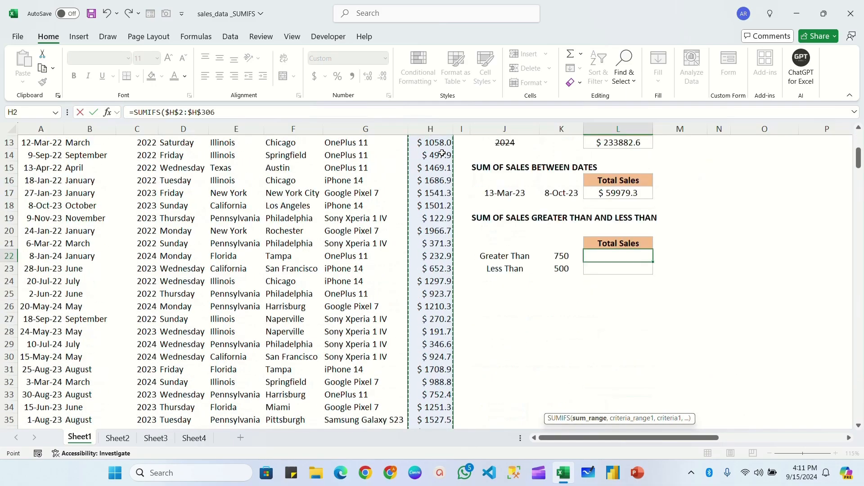
{"action": "type", "text": ","}
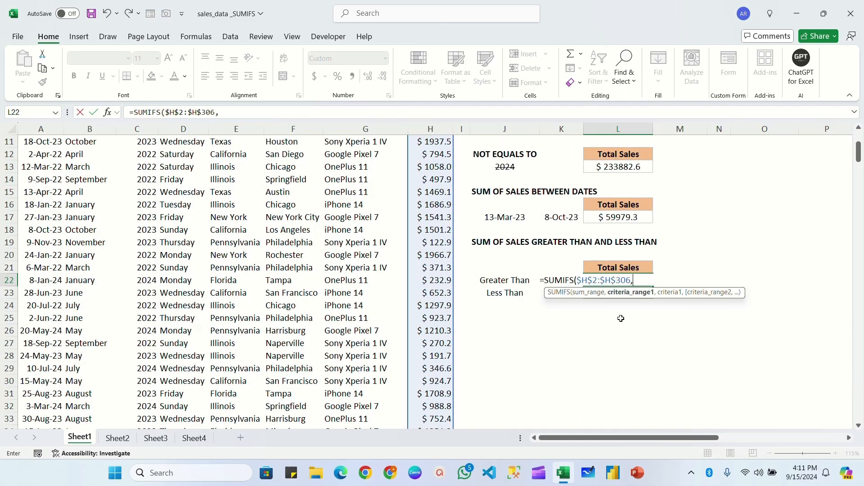
Set the absolute Sales range $H$2:$H$306 as the first criteria range of the L22 formula
{"action": "scroll", "coordinate": [476, 231], "scroll_direction": "up", "scroll_amount": 4}
{"action": "left_click", "coordinate": [431, 154]}
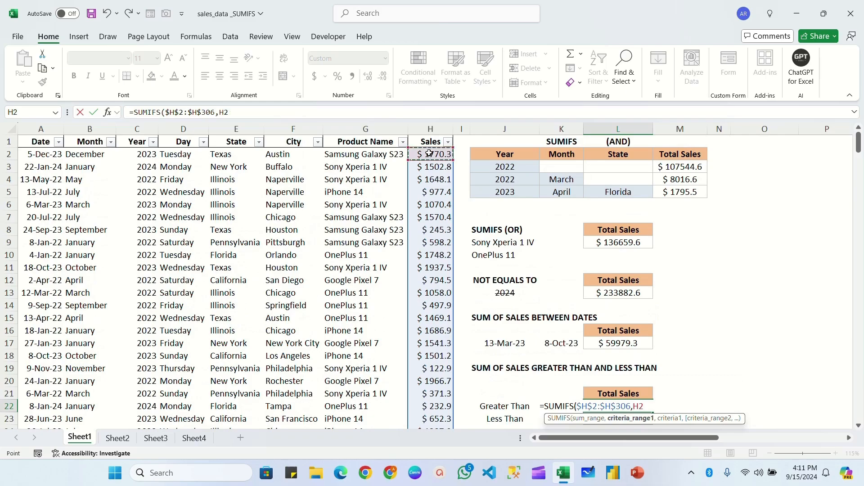
{"action": "key", "text": "ctrl+shift+Down"}
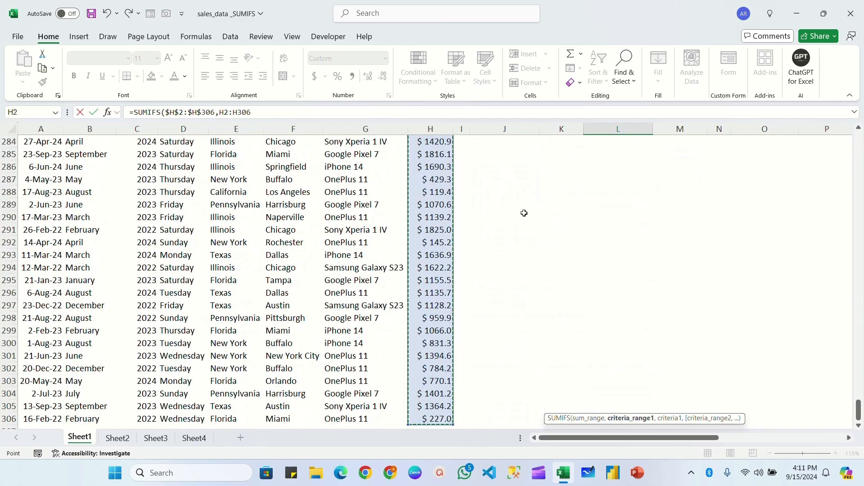
{"action": "key", "text": "F4"}
{"action": "type", "text": ","}
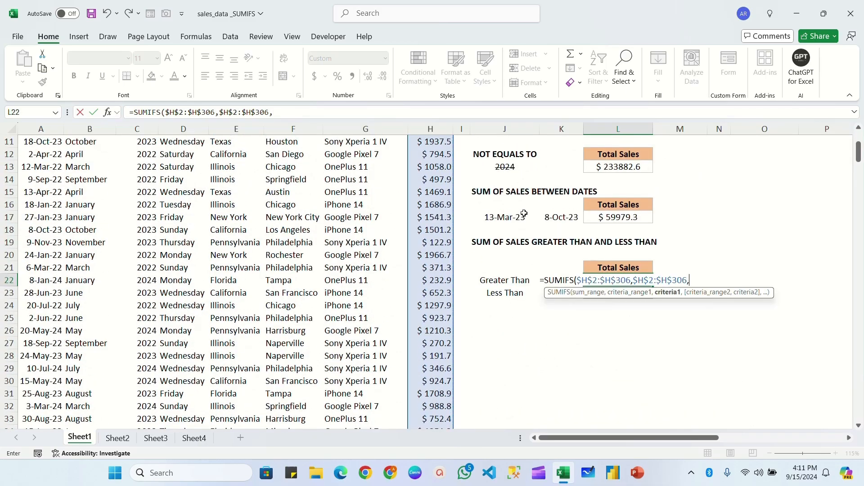
Complete the L22 SUMIFS formula with the criterion ">750"
{"action": "type", "text": "\""}
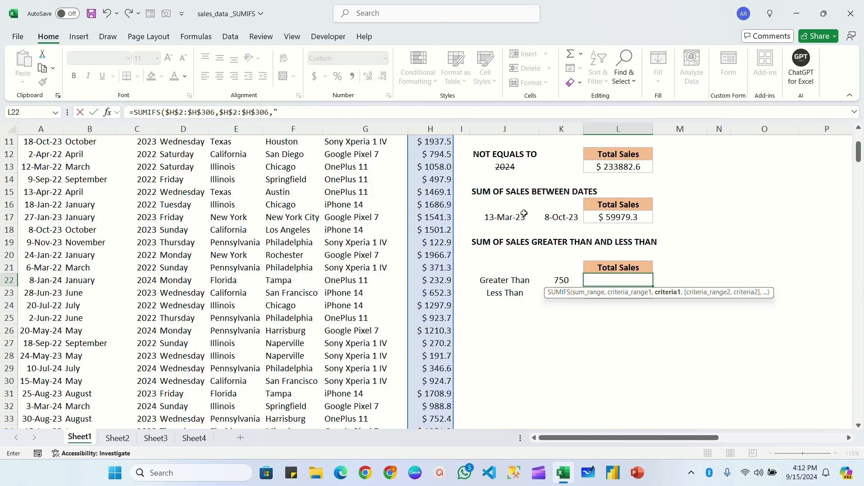
{"action": "type", "text": ">"}
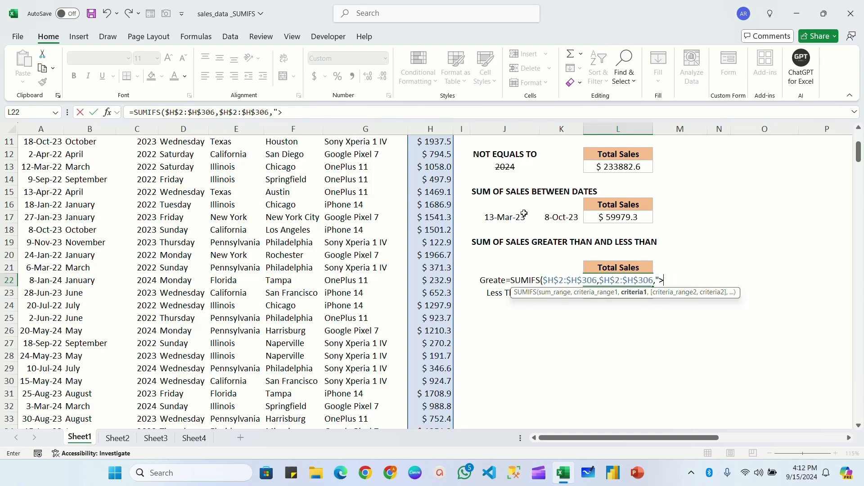
{"action": "type", "text": "70"}
{"action": "type", "text": "0"}
{"action": "type", "text": "\")"}
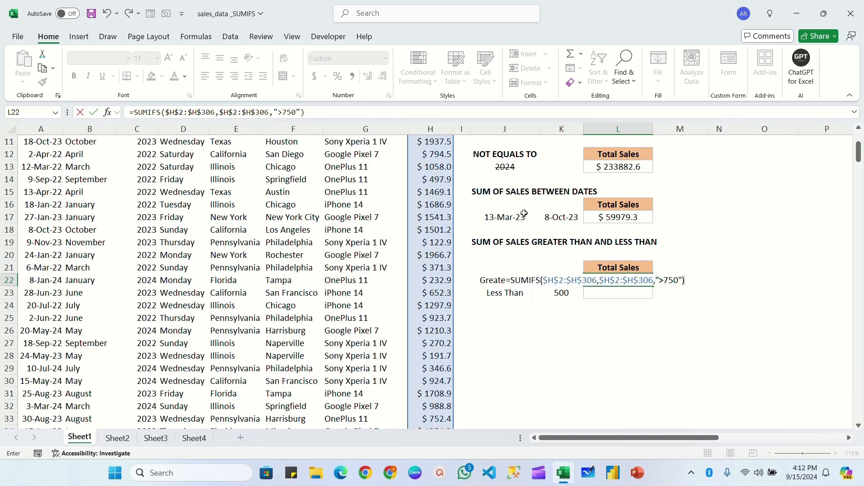
{"action": "key", "text": "Return"}
{"action": "left_click", "coordinate": [608, 280]}
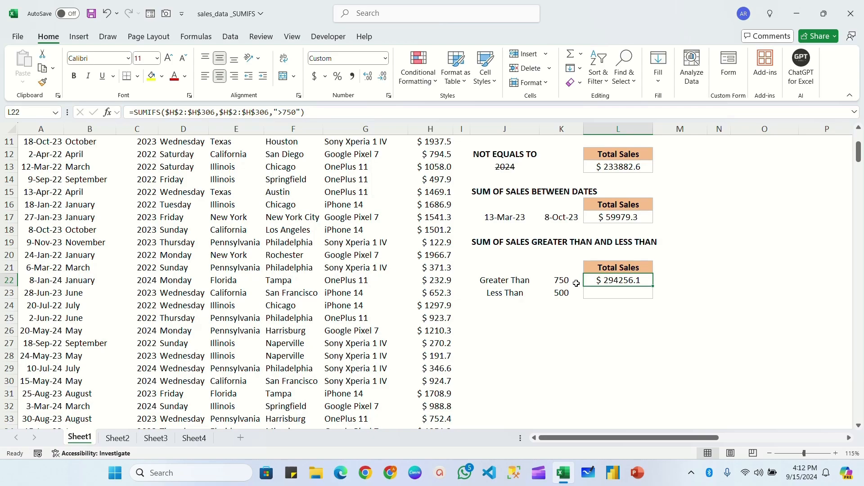
Replace the hard-coded threshold in the L22 criterion with a cell reference, making it ">"&K22
{"action": "double_click", "coordinate": [615, 280]}
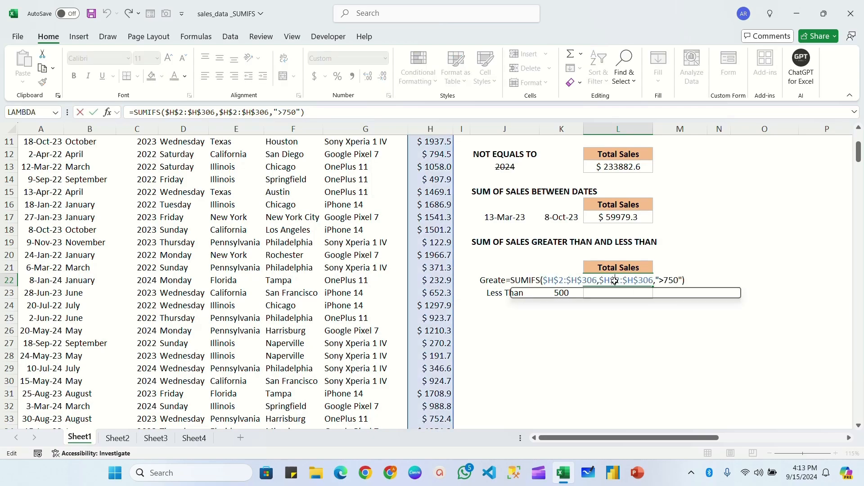
{"action": "left_click", "coordinate": [680, 280]}
{"action": "key", "text": "BackSpace"}
{"action": "key", "text": "BackSpace"}
{"action": "key", "text": "BackSpace"}
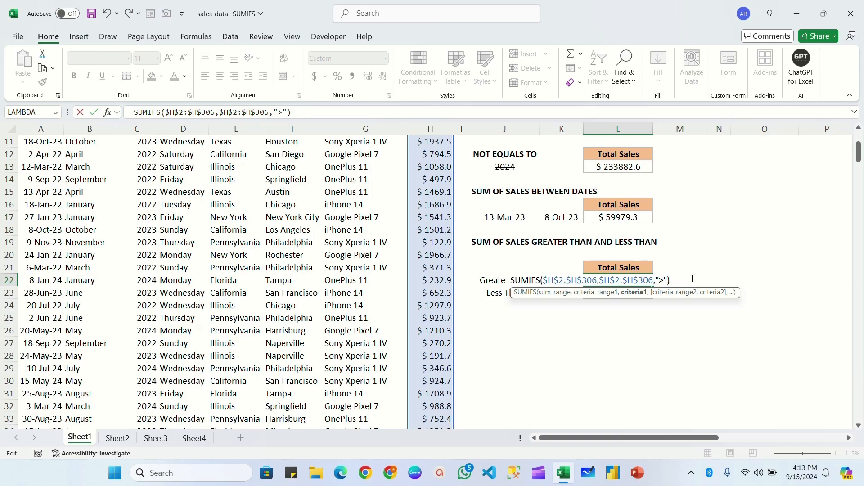
{"action": "type", "text": "&"}
{"action": "left_click", "coordinate": [579, 280]}
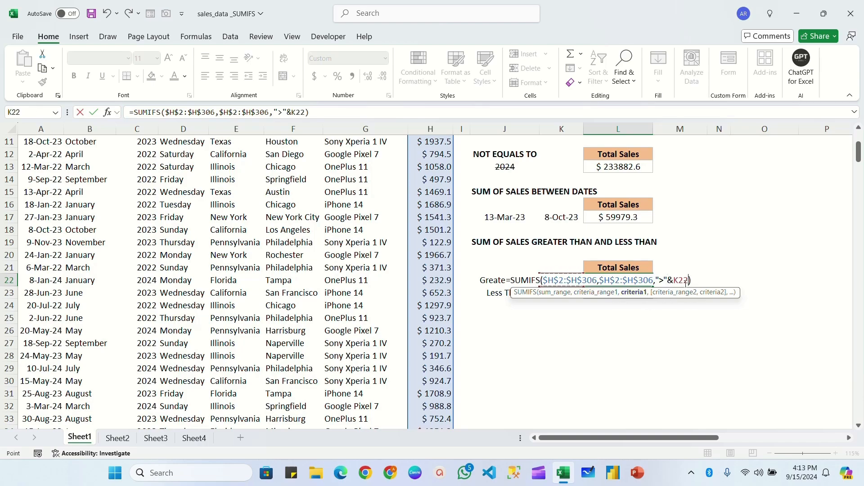
{"action": "key", "text": "Return"}
{"action": "left_click", "coordinate": [638, 281]}
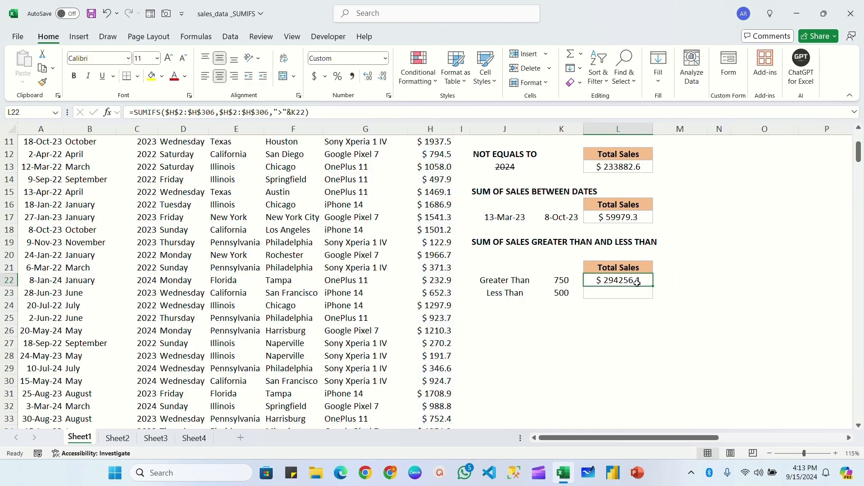
{"action": "left_click", "coordinate": [563, 280]}
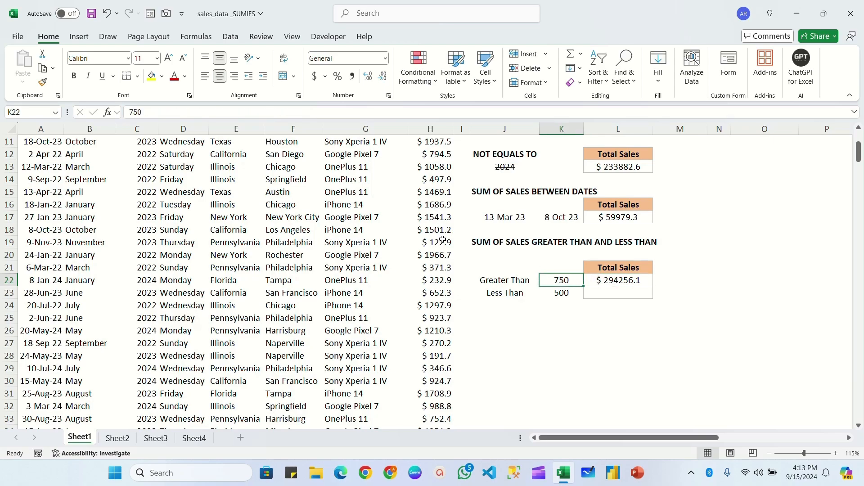
{"action": "left_click", "coordinate": [608, 279]}
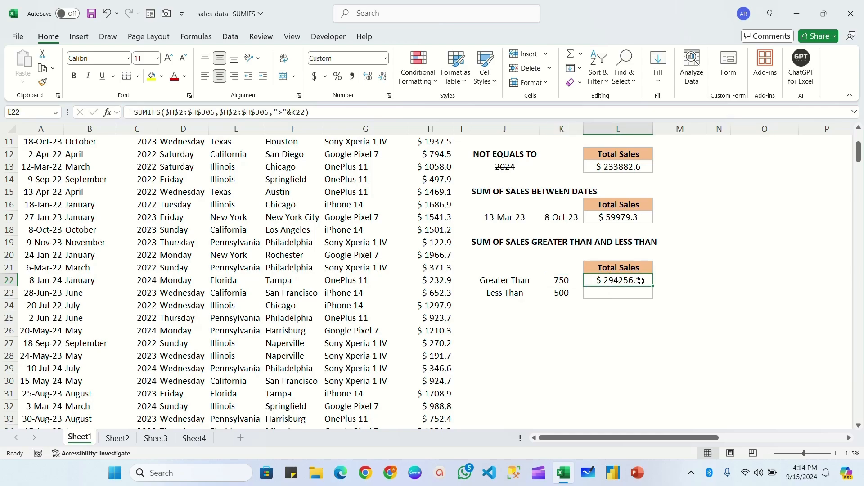
{"action": "left_click", "coordinate": [570, 282]}
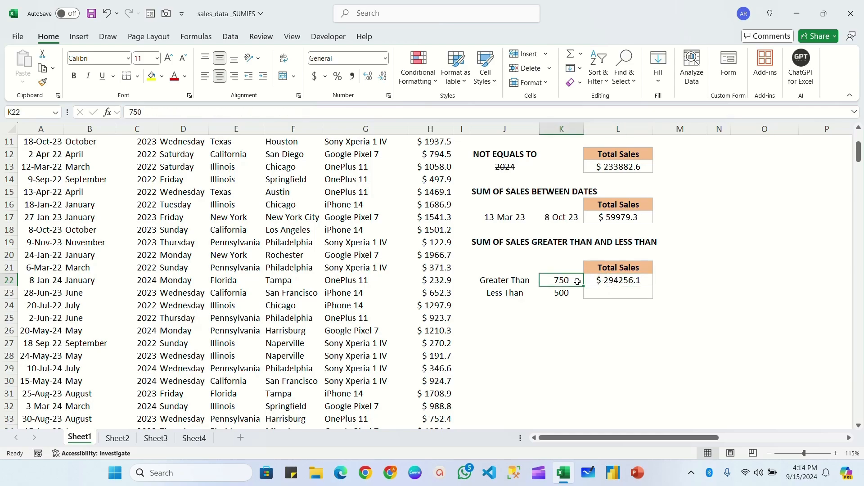
Fill the L22 formula down to L23 and change its operator to "<" for the Less Than total
{"action": "left_click", "coordinate": [625, 280]}
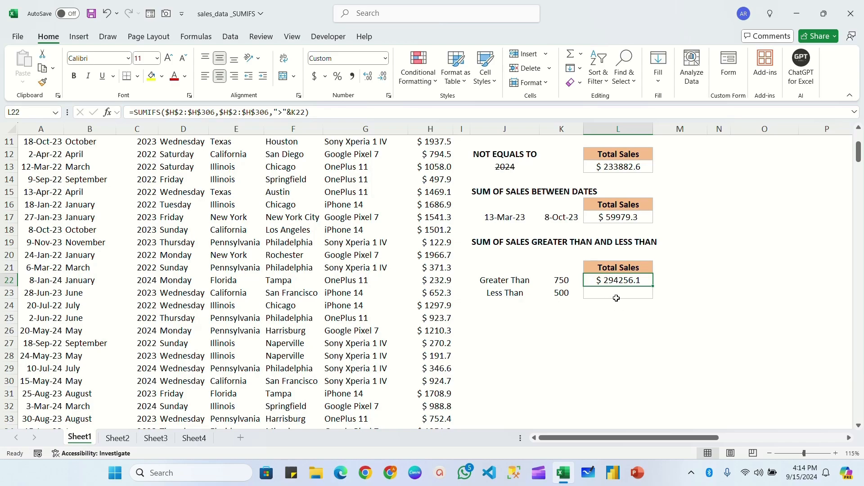
{"action": "left_click_drag", "start_coordinate": [653, 287], "coordinate": [653, 299]}
{"action": "double_click", "coordinate": [648, 293]}
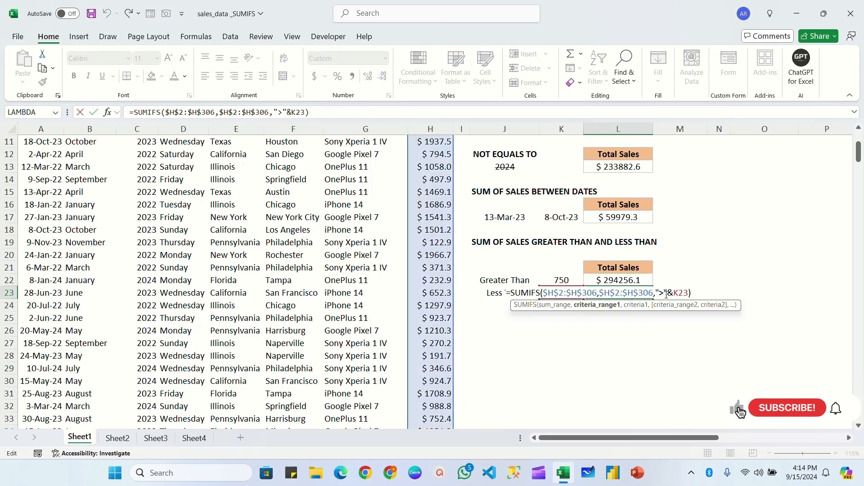
{"action": "key", "text": "BackSpace"}
{"action": "type", "text": "<"}
{"action": "key", "text": "Return"}
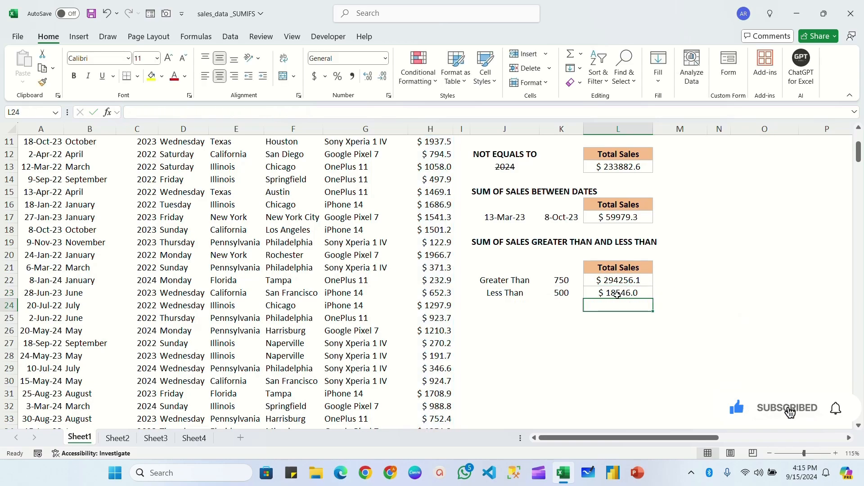
{"action": "left_click", "coordinate": [618, 295]}
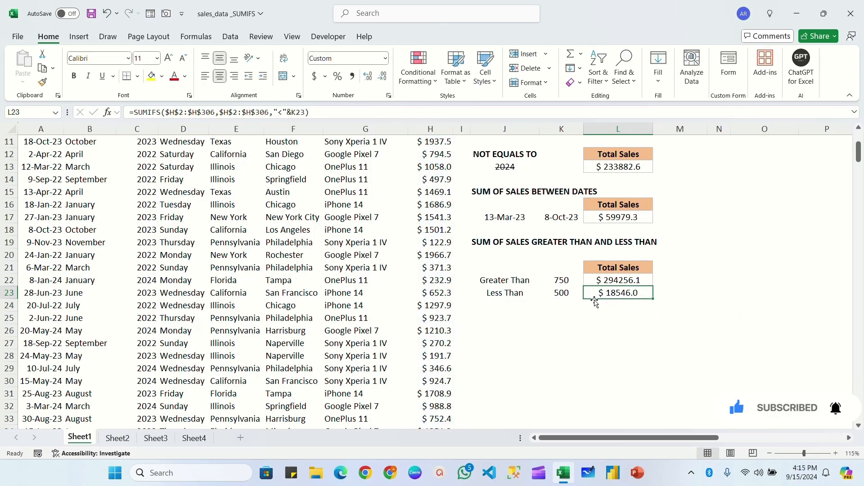
{"action": "left_click", "coordinate": [562, 293]}
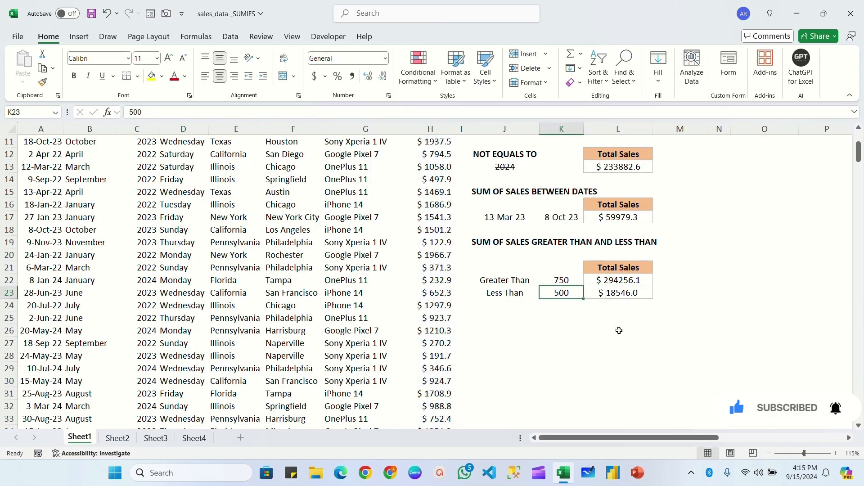
{"action": "left_click", "coordinate": [605, 296]}
Switch to Sheet2 and review the headings for sales with a blank State and a blank City
{"action": "scroll", "coordinate": [737, 284], "scroll_direction": "up", "scroll_amount": 3}
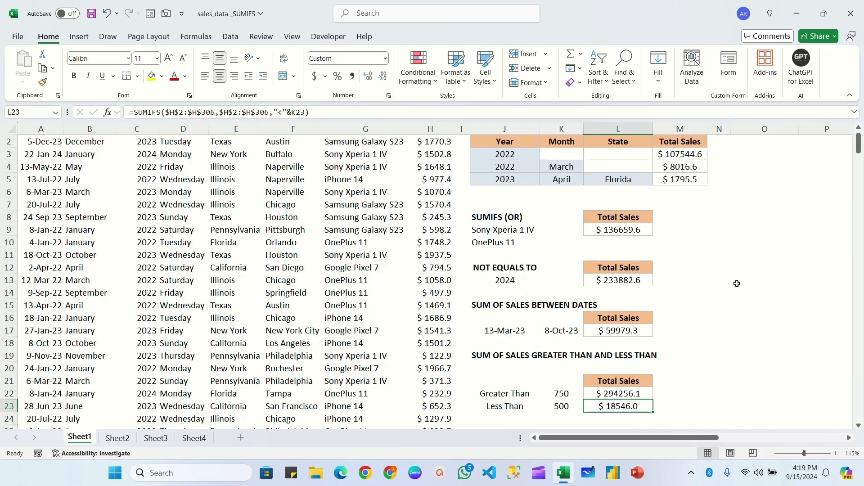
{"action": "scroll", "coordinate": [733, 309], "scroll_direction": "up", "scroll_amount": 1}
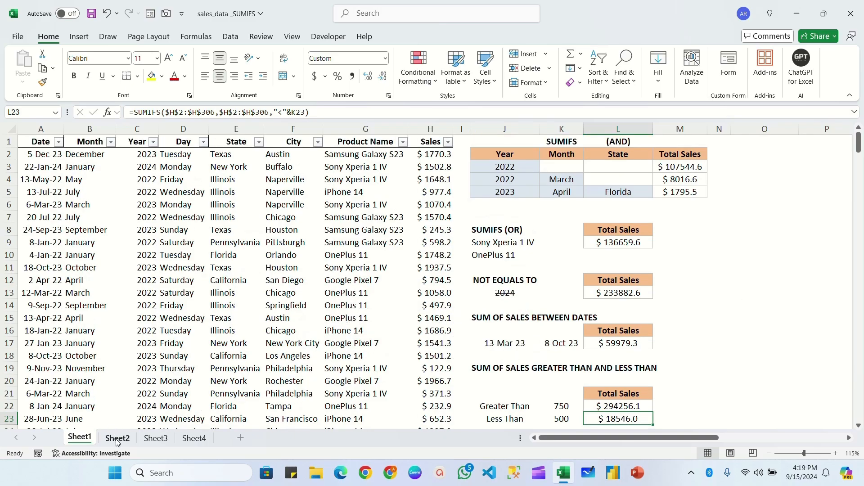
{"action": "left_click", "coordinate": [117, 439]}
{"action": "left_click", "coordinate": [474, 157]}
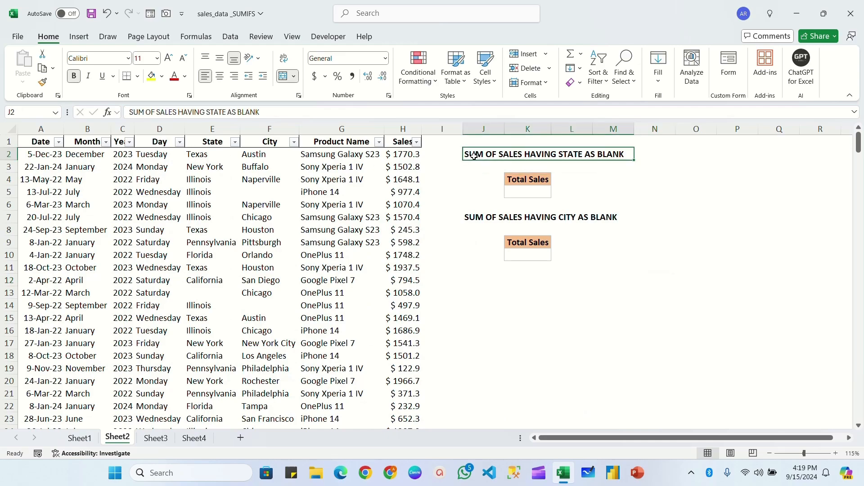
{"action": "left_click", "coordinate": [498, 212]}
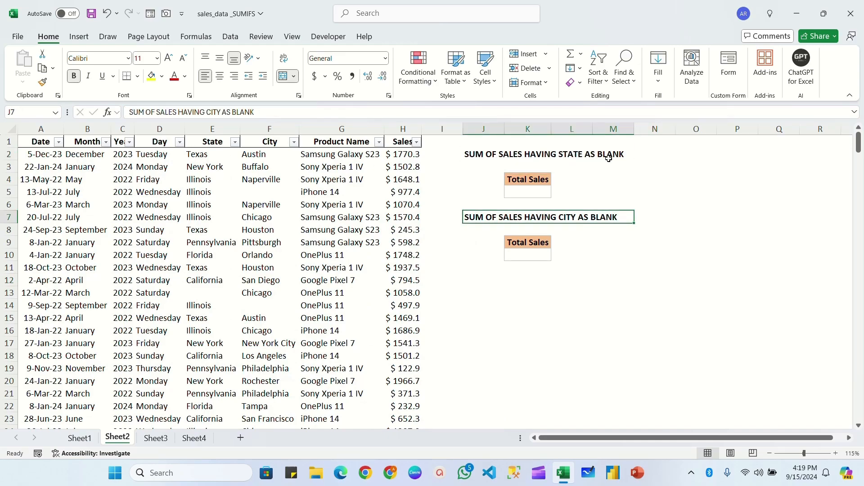
Examine the Sheet2 sales data for rows with blank State or City cells
{"action": "left_click", "coordinate": [258, 183]}
{"action": "left_click", "coordinate": [206, 293]}
{"action": "scroll", "coordinate": [202, 315], "scroll_direction": "down", "scroll_amount": 6}
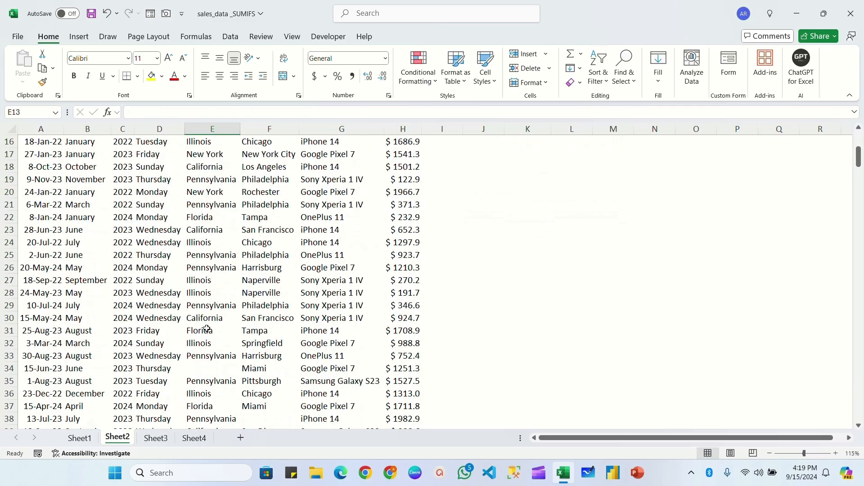
{"action": "left_click", "coordinate": [207, 331]}
{"action": "scroll", "coordinate": [202, 346], "scroll_direction": "down", "scroll_amount": 7}
{"action": "left_click", "coordinate": [212, 254]}
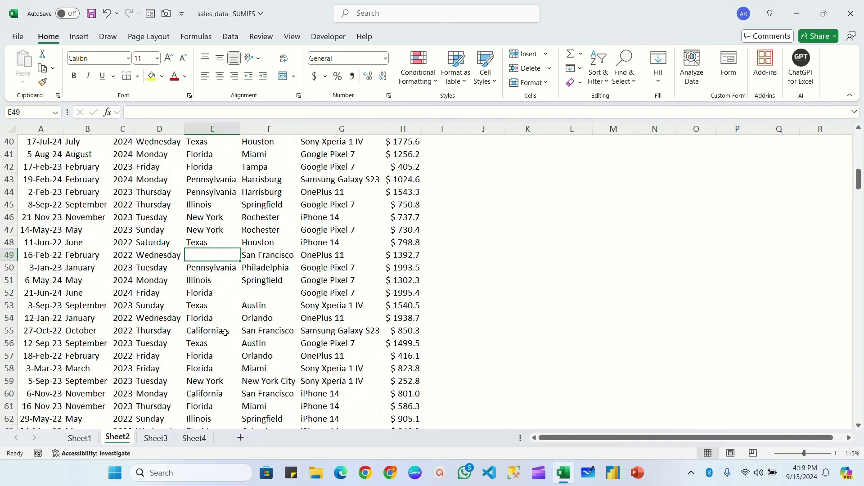
{"action": "scroll", "coordinate": [315, 271], "scroll_direction": "up", "scroll_amount": 13}
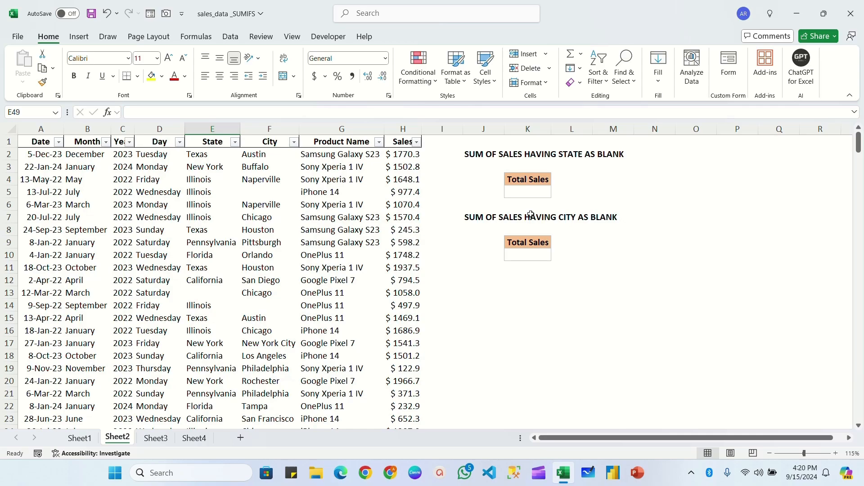
{"action": "left_click", "coordinate": [572, 192]}
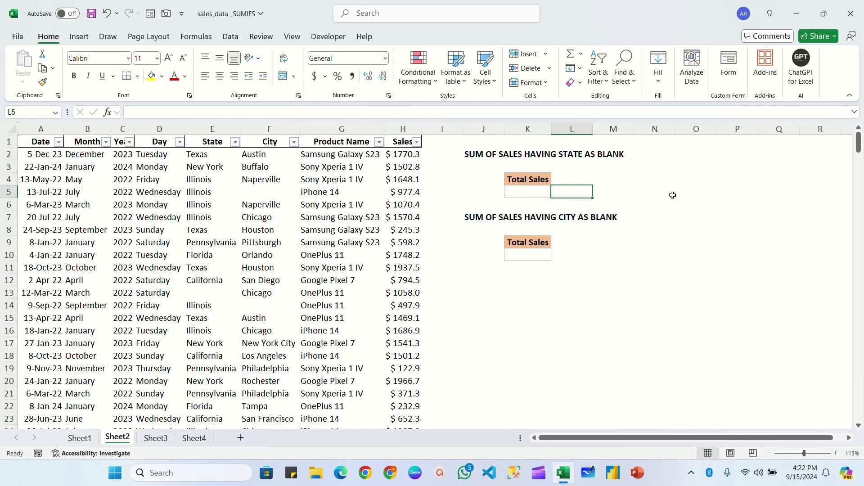
Convert the Sheet2 data range $A$1:$H$306 into a table with headers
{"action": "left_click", "coordinate": [123, 180]}
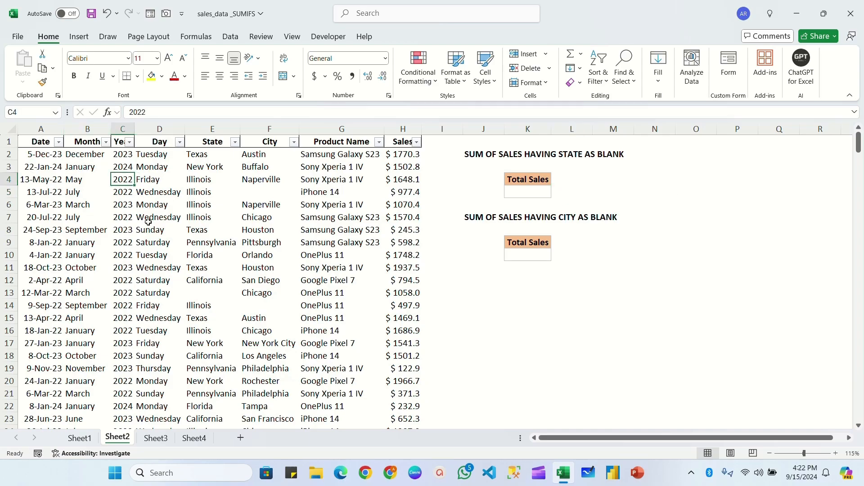
{"action": "key", "text": "ctrl+t"}
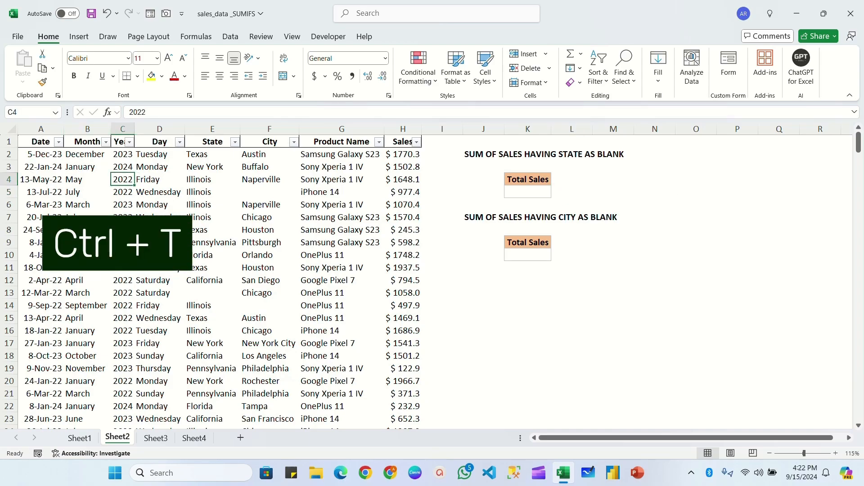
{"action": "left_click", "coordinate": [528, 216]}
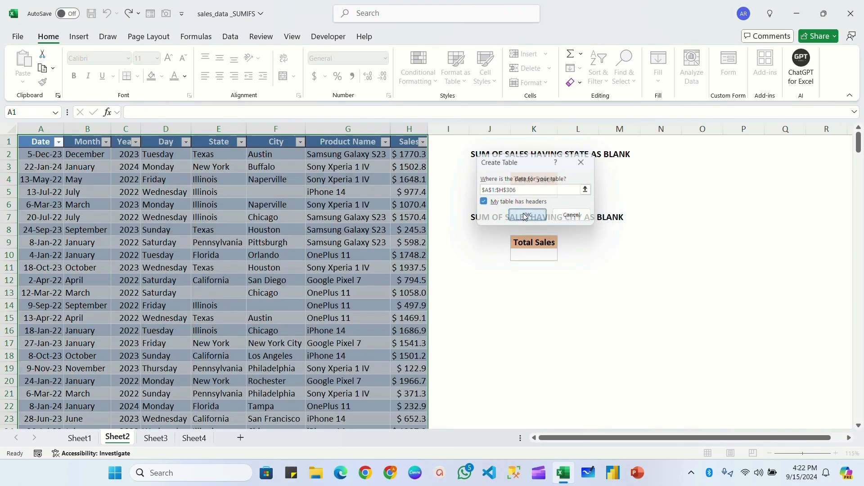
{"action": "left_click", "coordinate": [193, 196]}
Auto-fit the width of all columns on Sheet2 to their contents
{"action": "left_click", "coordinate": [9, 130]}
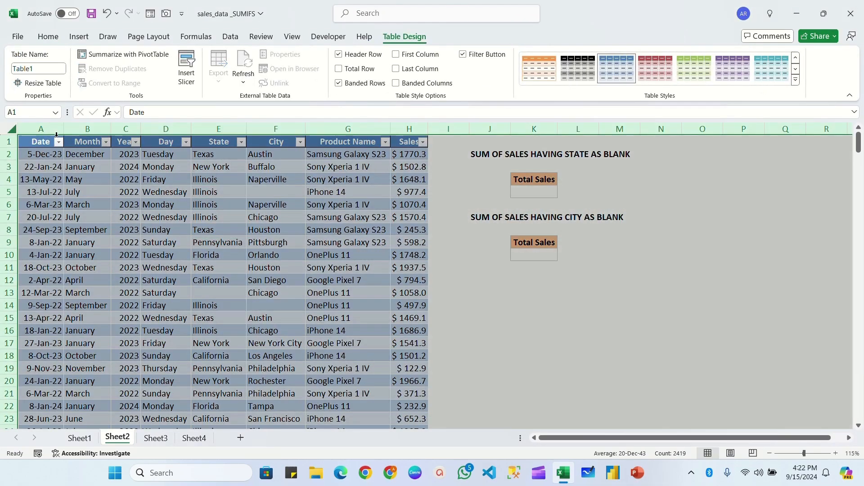
{"action": "double_click", "coordinate": [64, 129]}
{"action": "left_click", "coordinate": [337, 243]}
{"action": "scroll", "coordinate": [337, 244], "scroll_direction": "down", "scroll_amount": 2}
{"action": "scroll", "coordinate": [333, 205], "scroll_direction": "up", "scroll_amount": 2}
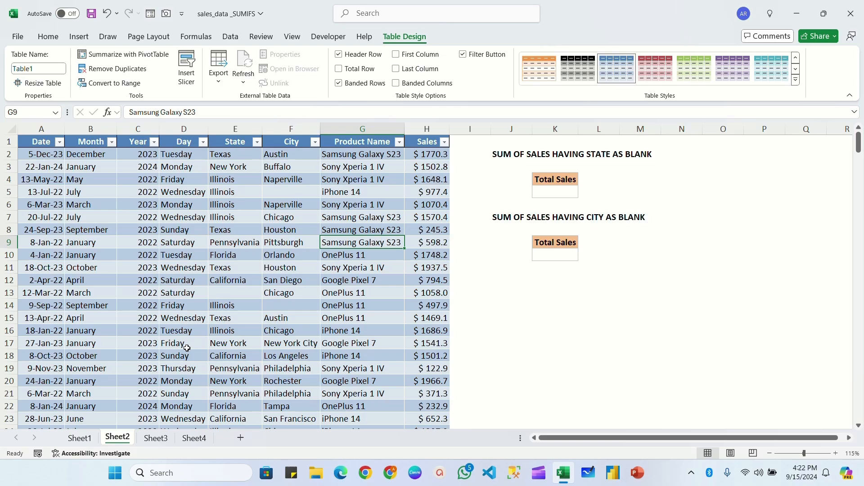
Check the name assigned to the new sales table in its design settings
{"action": "left_click", "coordinate": [279, 180]}
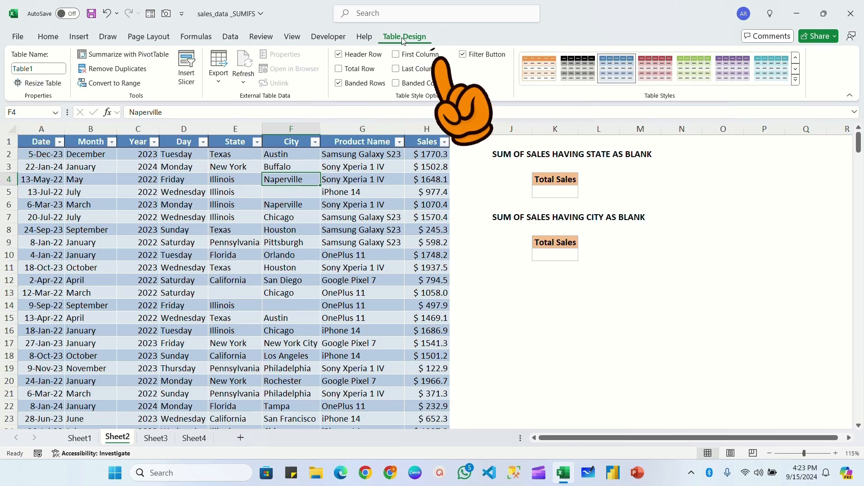
{"action": "left_click", "coordinate": [39, 69]}
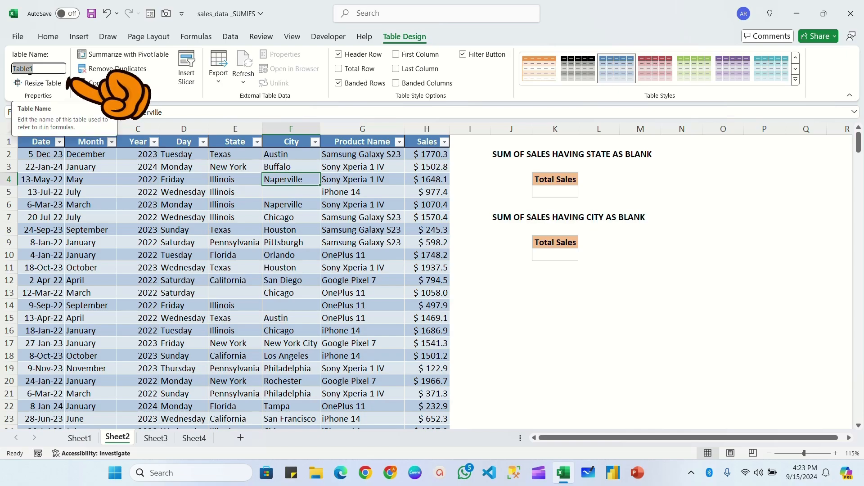
{"action": "left_click", "coordinate": [338, 204]}
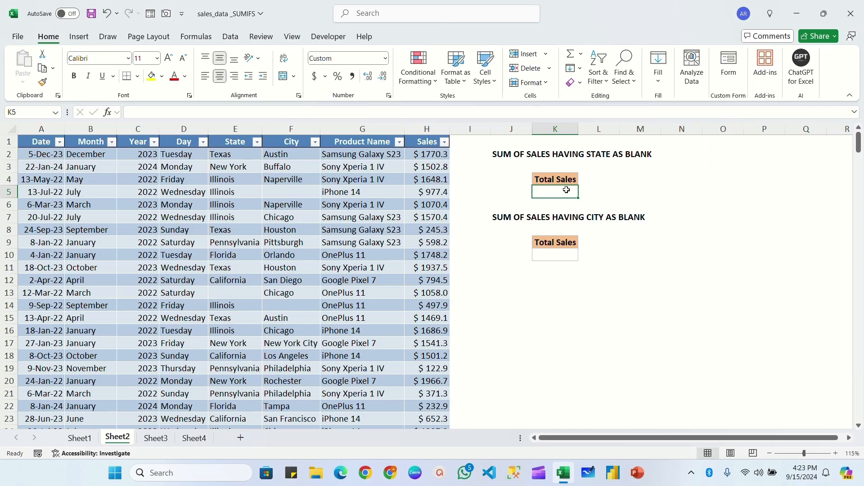
Start a SUMIFS formula in K5 on Sheet2 with Table1[Sales] as the sum range
{"action": "double_click", "coordinate": [566, 190]}
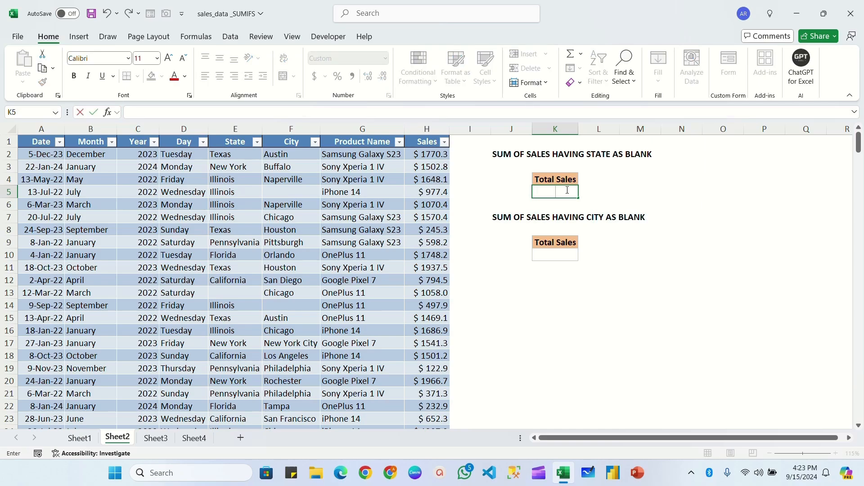
{"action": "type", "text": "=sumifs"}
{"action": "key", "text": "Tab"}
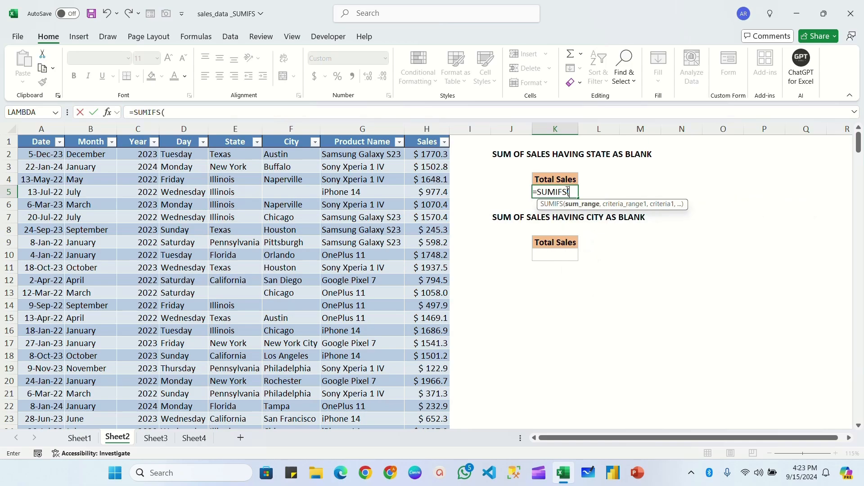
{"action": "type", "text": "tab"}
{"action": "key", "text": "Tab"}
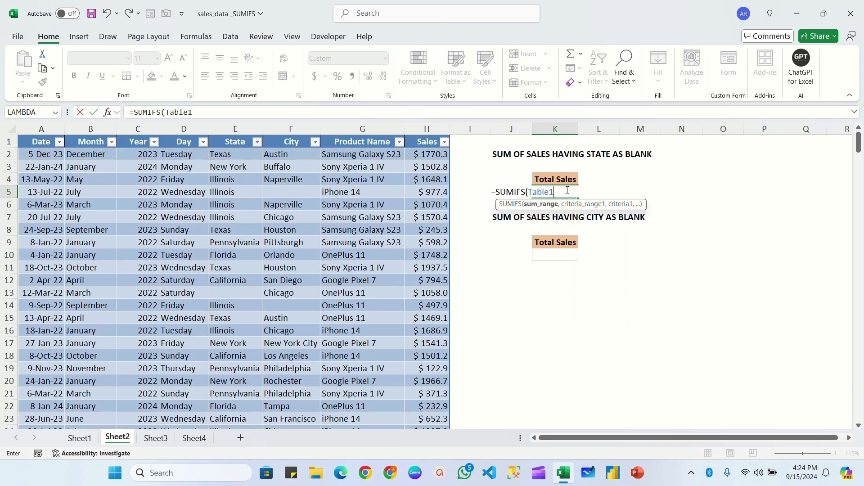
{"action": "type", "text": "[sa"}
{"action": "key", "text": "Tab"}
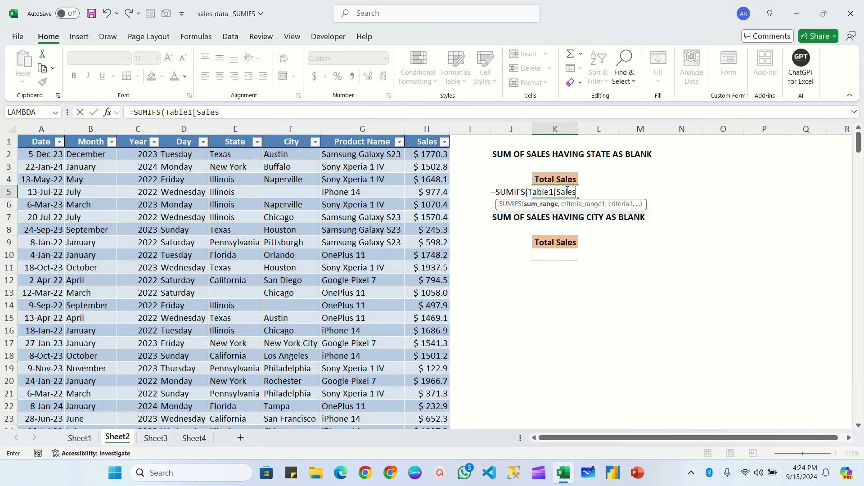
{"action": "type", "text": "]"}
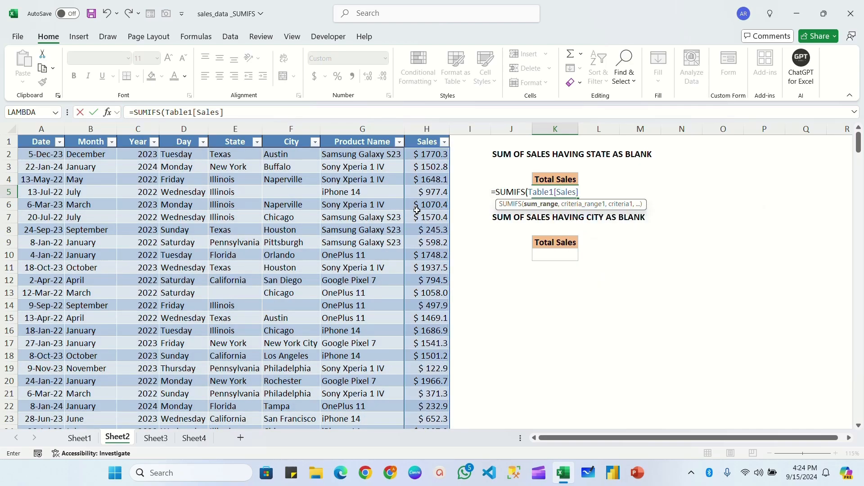
{"action": "type", "text": ","}
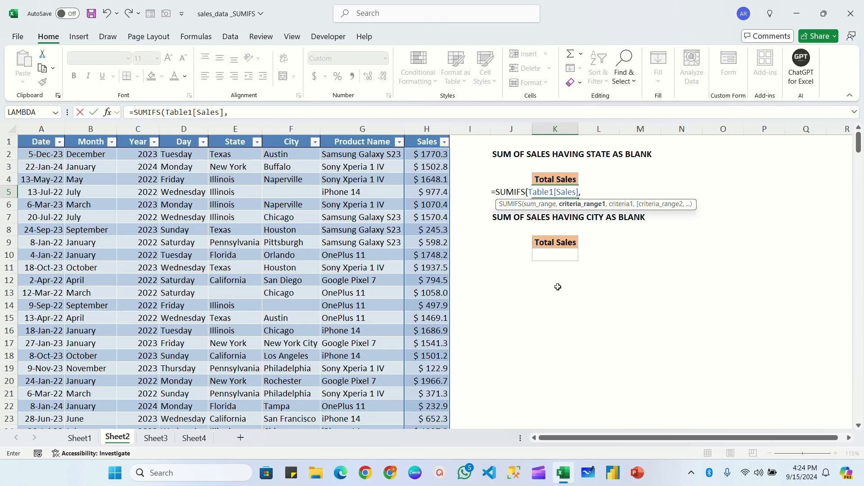
Complete the K5 formula with Table1[State] as the criteria range and "" as the blank criterion, and review it
{"action": "type", "text": "ta"}
{"action": "key", "text": "Tab"}
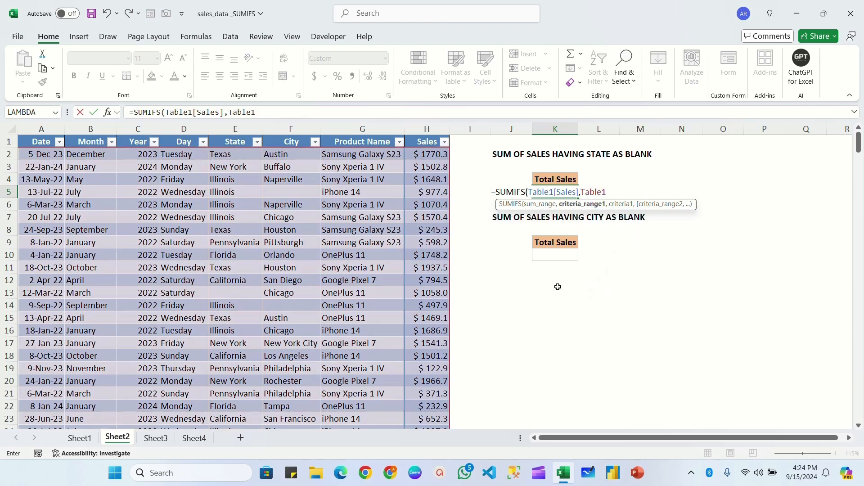
{"action": "type", "text": "["}
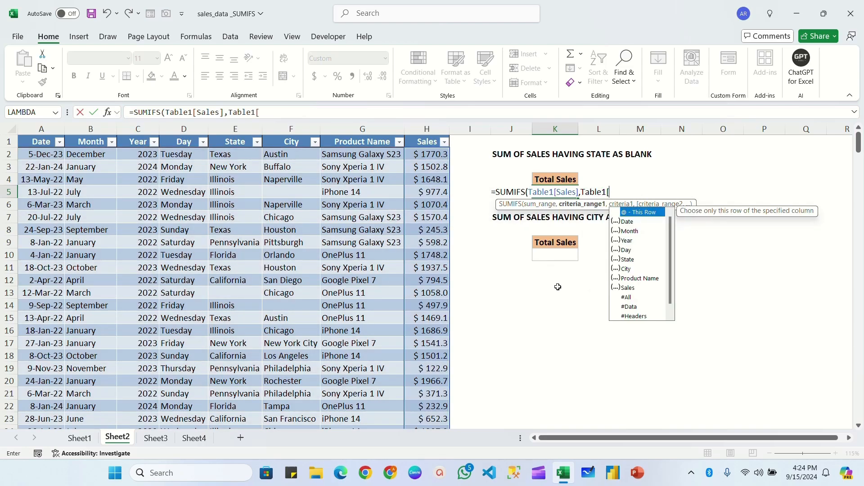
{"action": "type", "text": "sta"}
{"action": "key", "text": "Tab"}
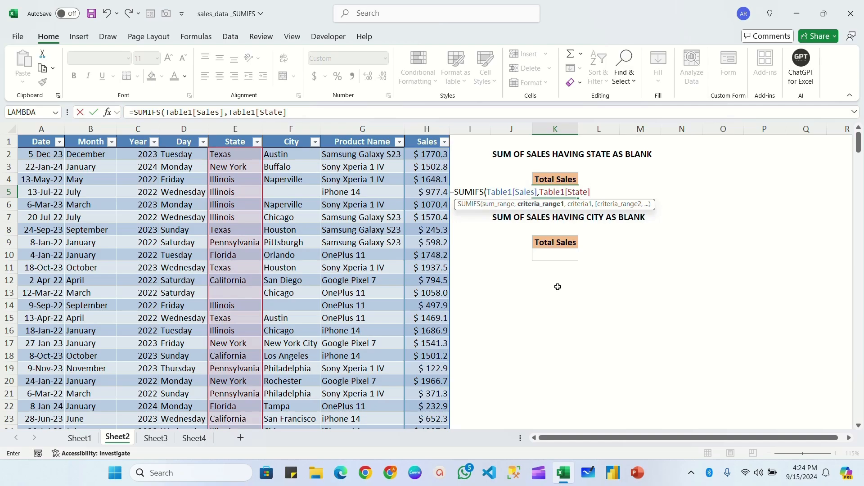
{"action": "type", "text": ","}
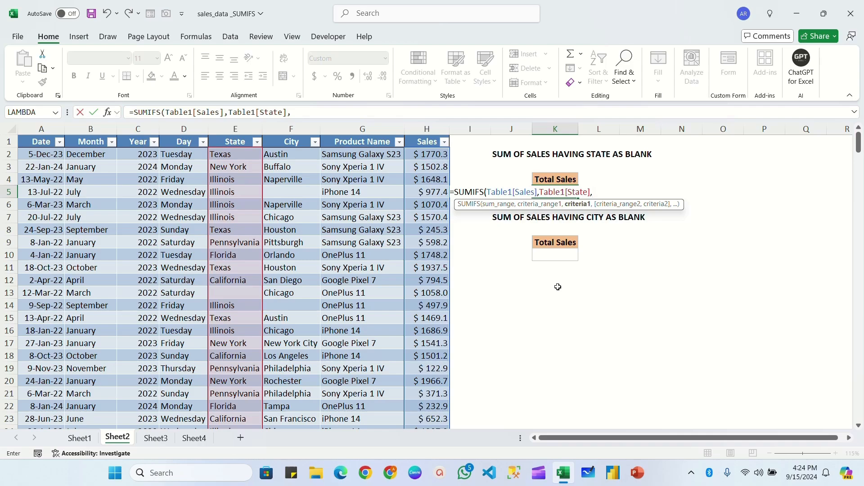
{"action": "type", "text": "\"\")"}
{"action": "key", "text": "Return"}
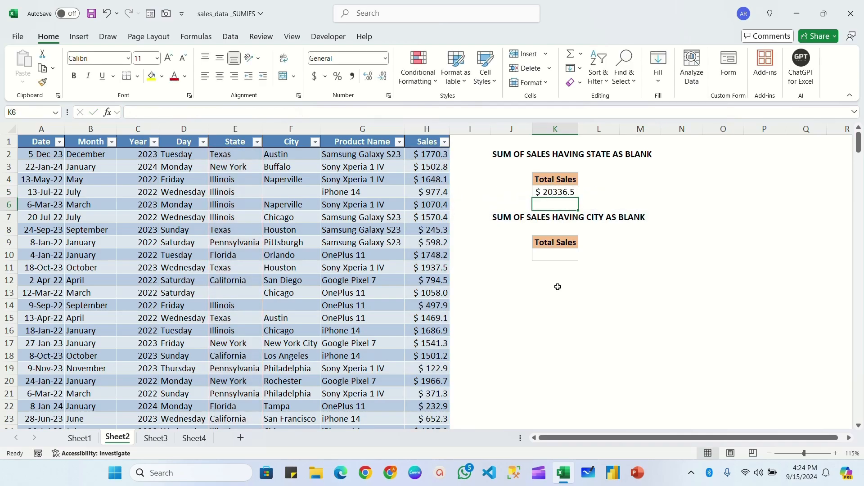
{"action": "left_click", "coordinate": [564, 193]}
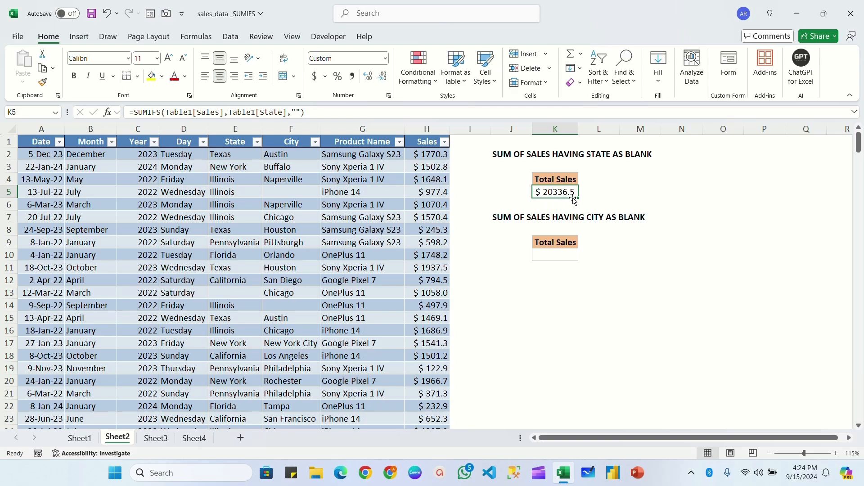
{"action": "left_click", "coordinate": [588, 190]}
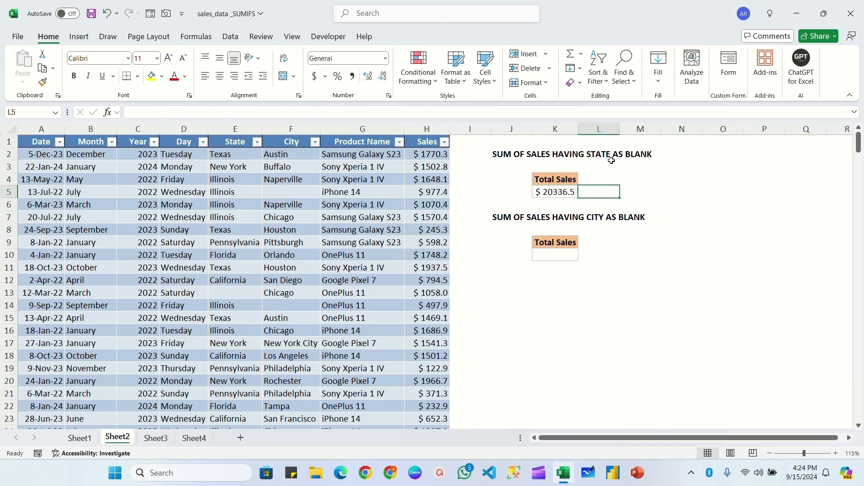
{"action": "left_click", "coordinate": [557, 193]}
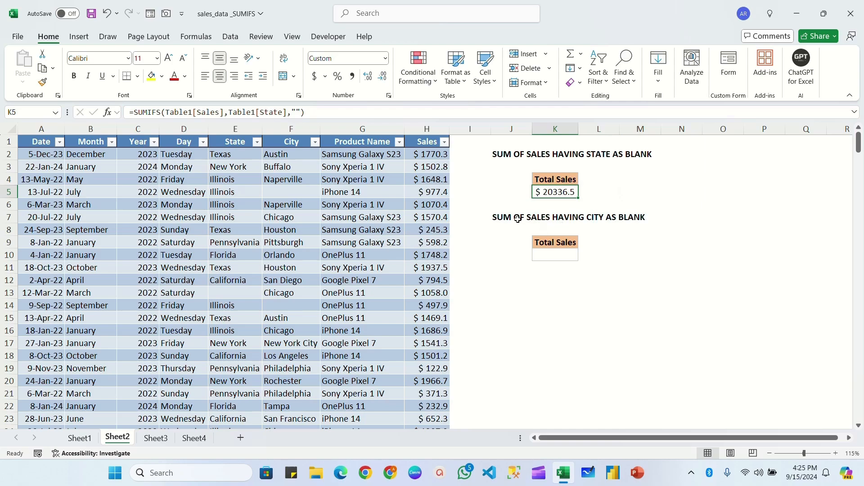
Start a SUMIFS formula in K10 for the blank City total with Table1[Sales] as the sum range
{"action": "left_click", "coordinate": [519, 219]}
{"action": "left_click", "coordinate": [558, 255]}
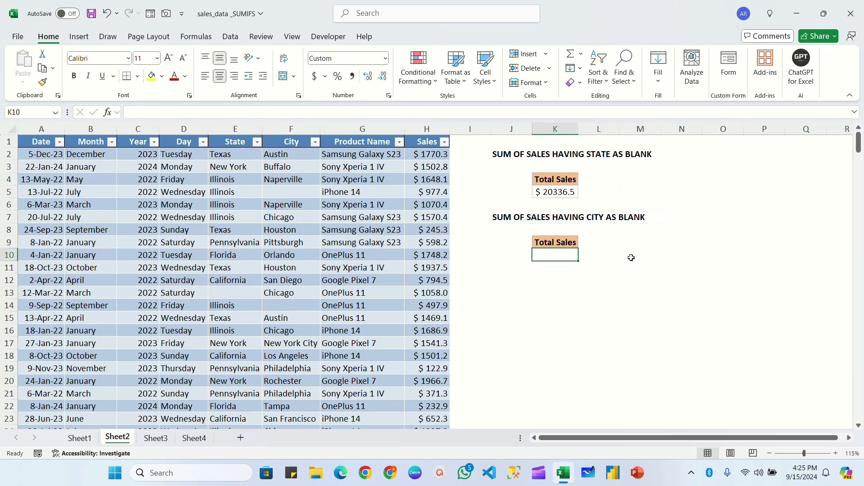
{"action": "type", "text": "=SUMIFS("}
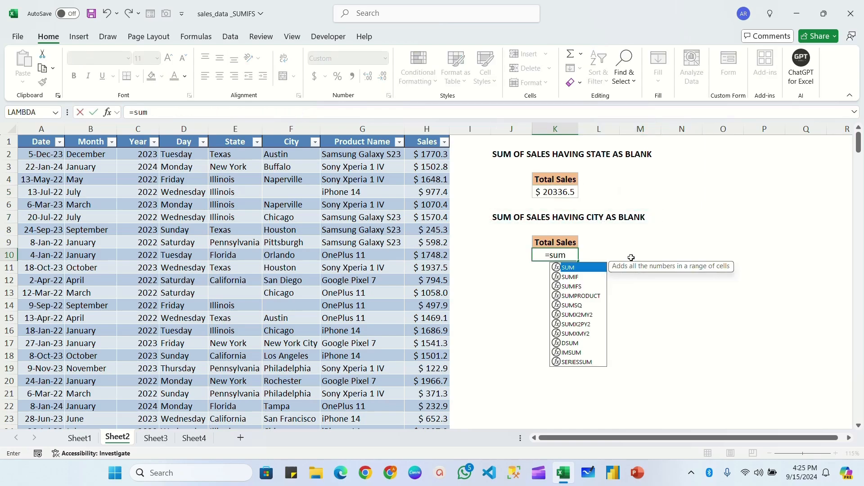
{"action": "type", "text": "tab"}
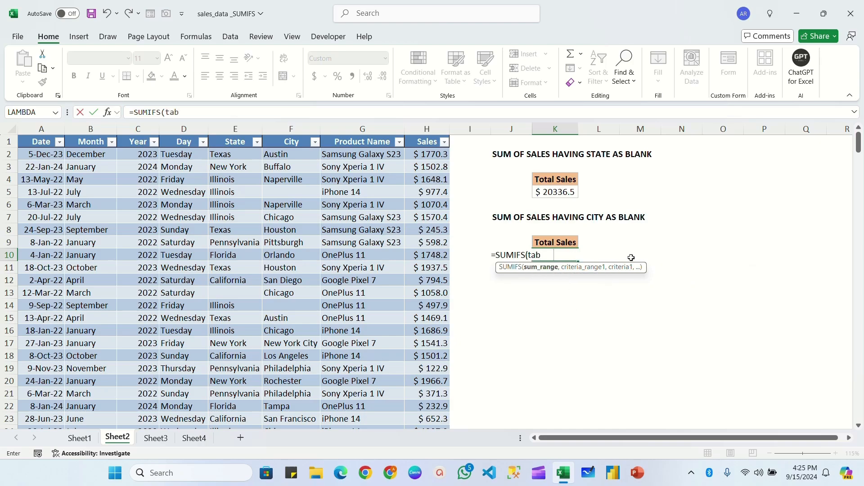
{"action": "key", "text": "Tab"}
{"action": "type", "text": "[sa"}
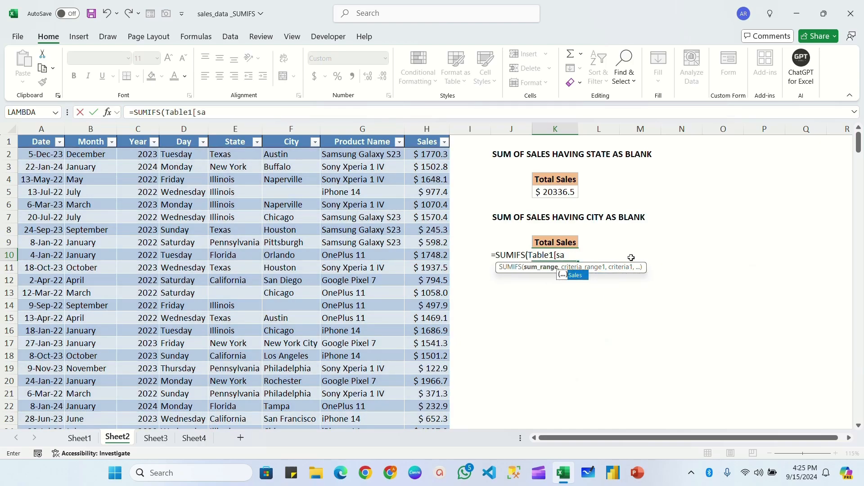
{"action": "key", "text": "Tab"}
{"action": "type", "text": "],"}
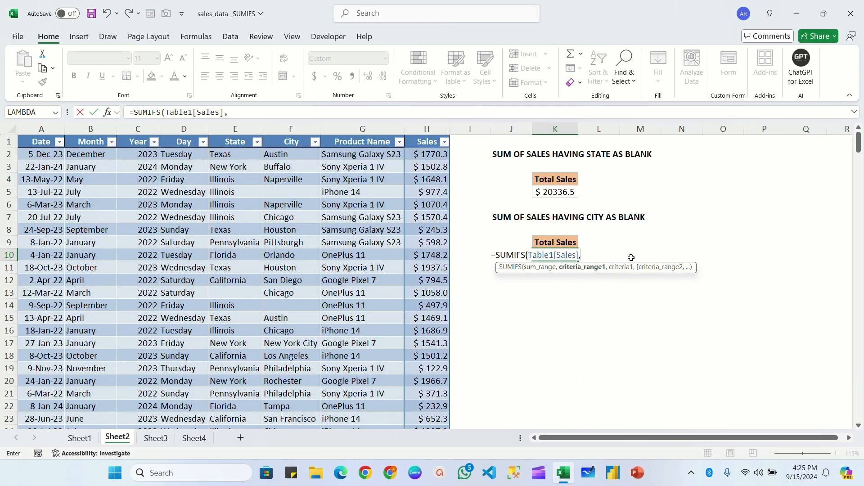
Complete the K10 formula with Table1[City] as the criteria range and "" as the criterion, and review it
{"action": "type", "text": "tabl"}
{"action": "key", "text": "Tab"}
{"action": "type", "text": "["}
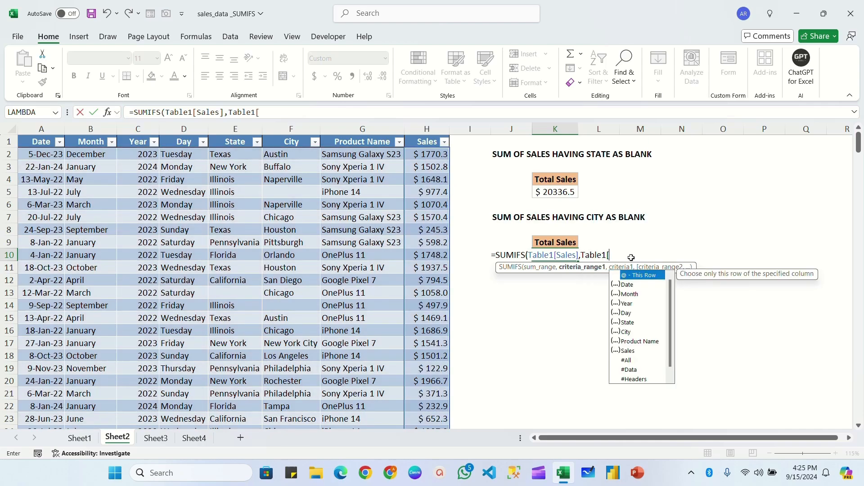
{"action": "type", "text": "ci"}
{"action": "key", "text": "Tab"}
{"action": "type", "text": "],"}
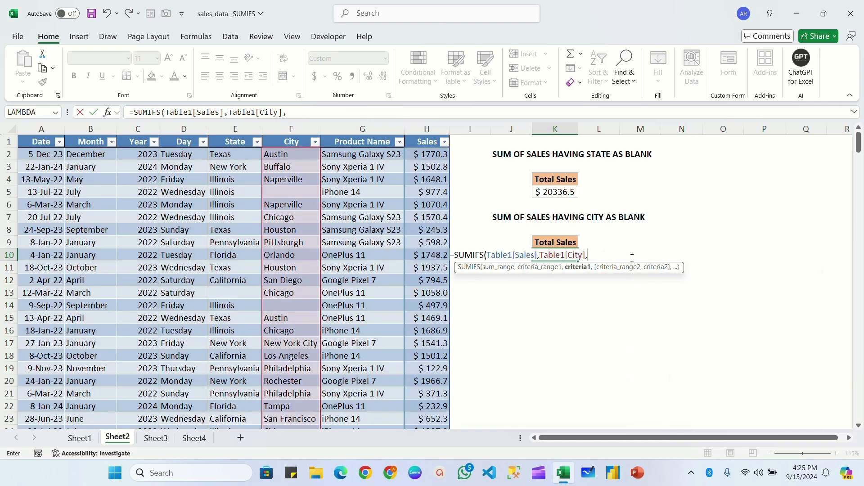
{"action": "type", "text": "\"\")"}
{"action": "key", "text": "Return"}
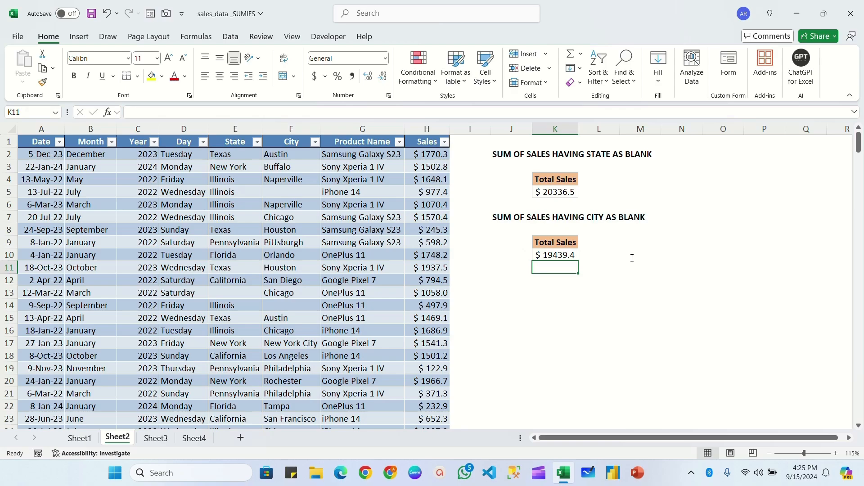
{"action": "left_click", "coordinate": [557, 257]}
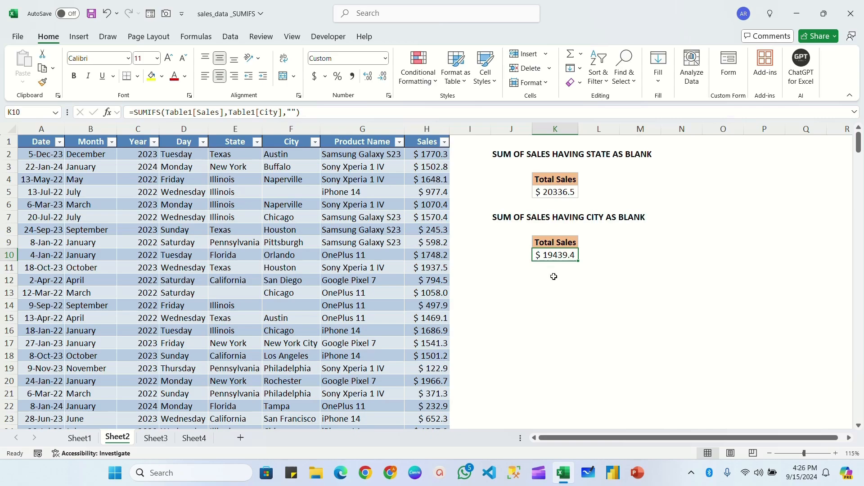
On Sheet3, append (*) to the heading in J2 so it reads "SUM WITH WILD CARD (*)"
{"action": "left_click", "coordinate": [156, 438]}
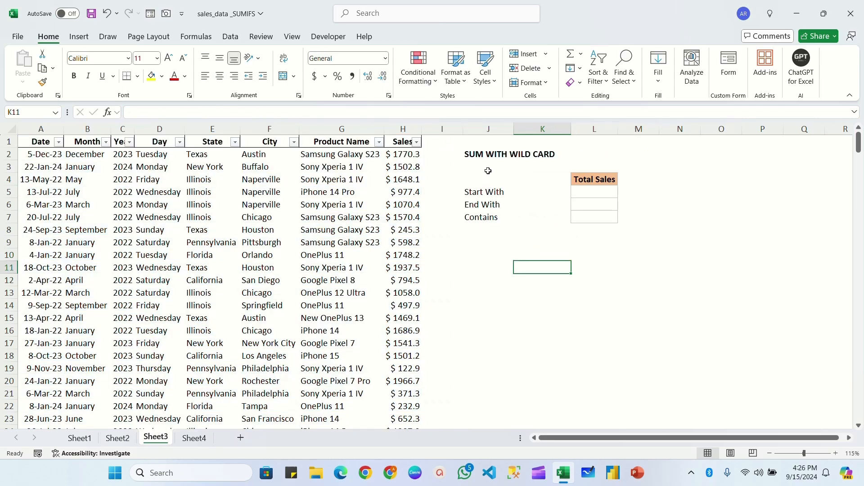
{"action": "left_click", "coordinate": [480, 156]}
{"action": "key", "text": "F2"}
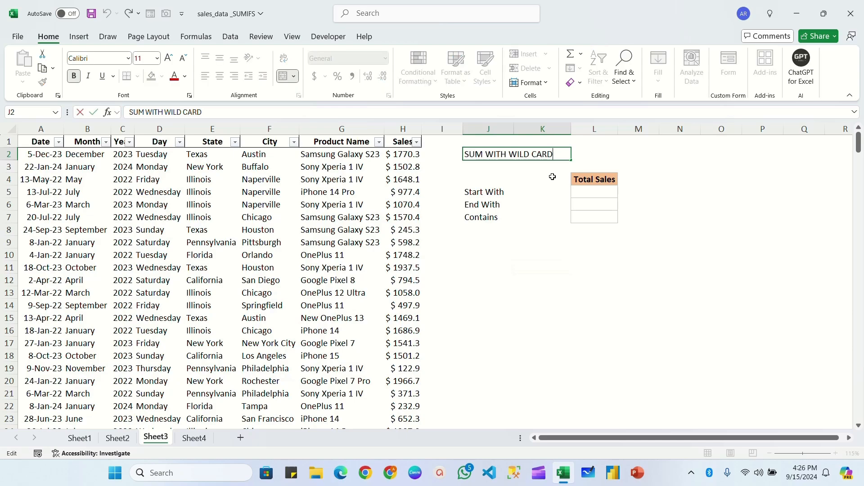
{"action": "type", "text": "(*)"}
{"action": "left_click", "coordinate": [181, 204]}
Convert the Sheet3 sales data range into a table with headers and check its assigned name
{"action": "left_click", "coordinate": [161, 189]}
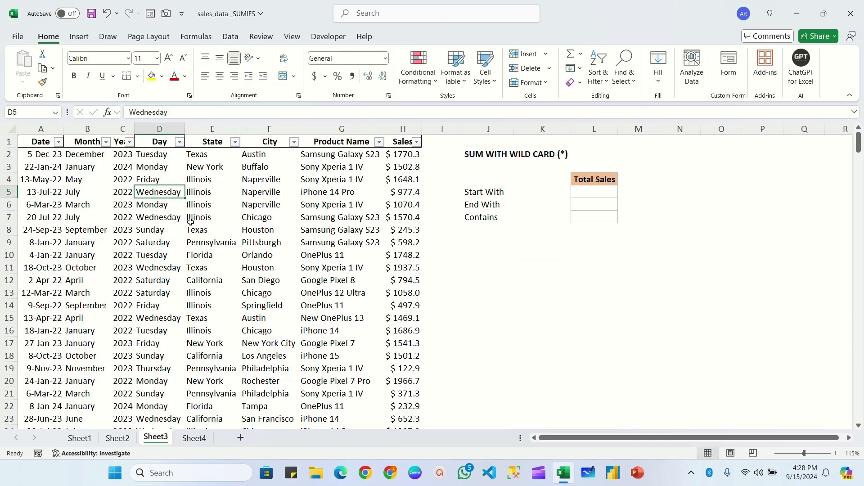
{"action": "key", "text": "ctrl+t"}
{"action": "left_click", "coordinate": [522, 215]}
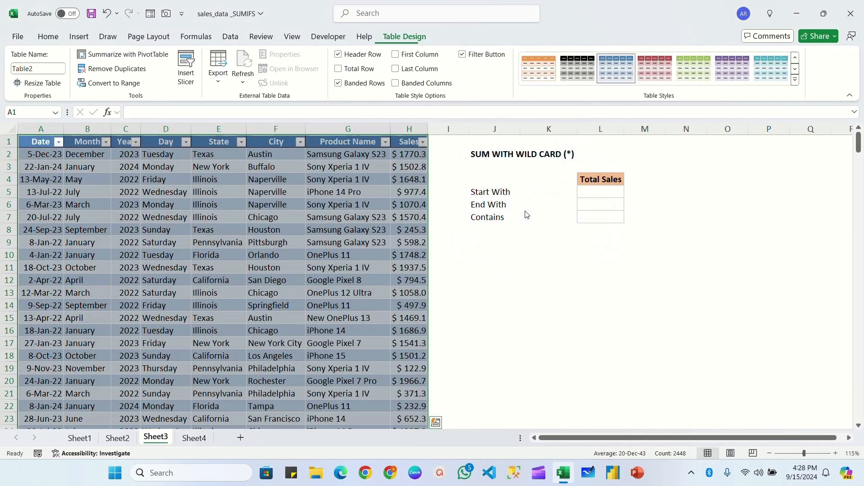
{"action": "left_click", "coordinate": [214, 195]}
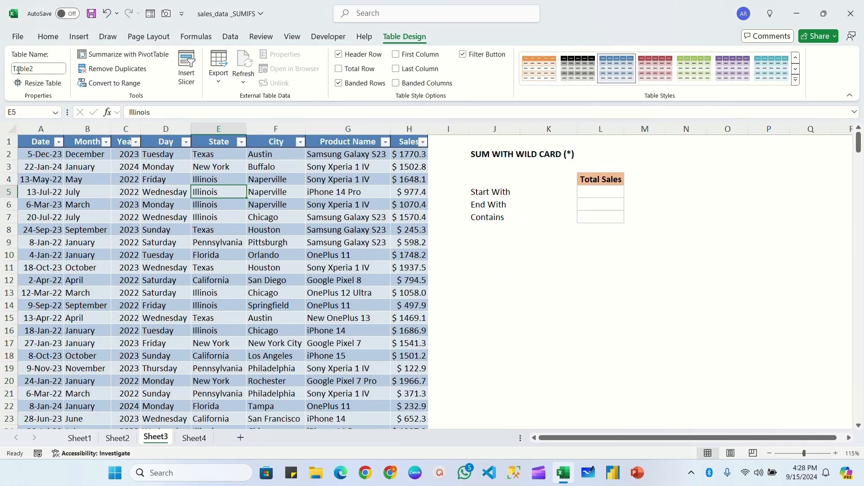
Enter "One" in K5 as the Start With criterion on Sheet3
{"action": "left_click", "coordinate": [584, 194]}
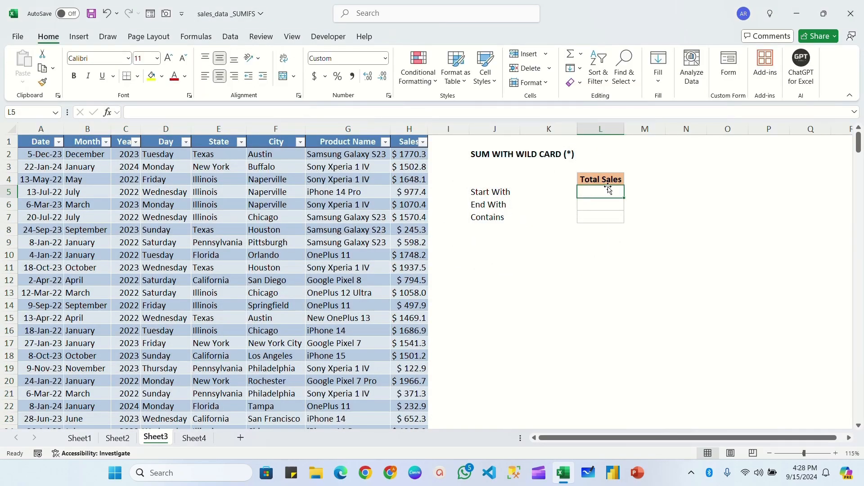
{"action": "left_click", "coordinate": [542, 191]}
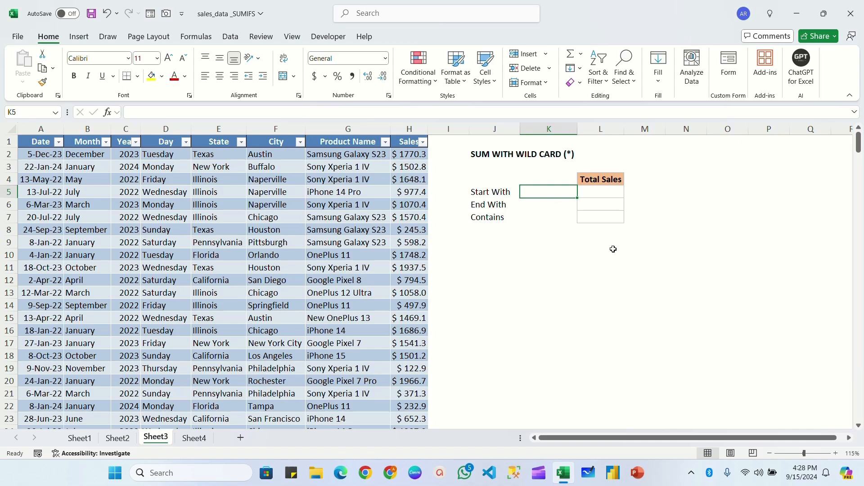
{"action": "type", "text": "One"}
{"action": "key", "text": "Tab"}
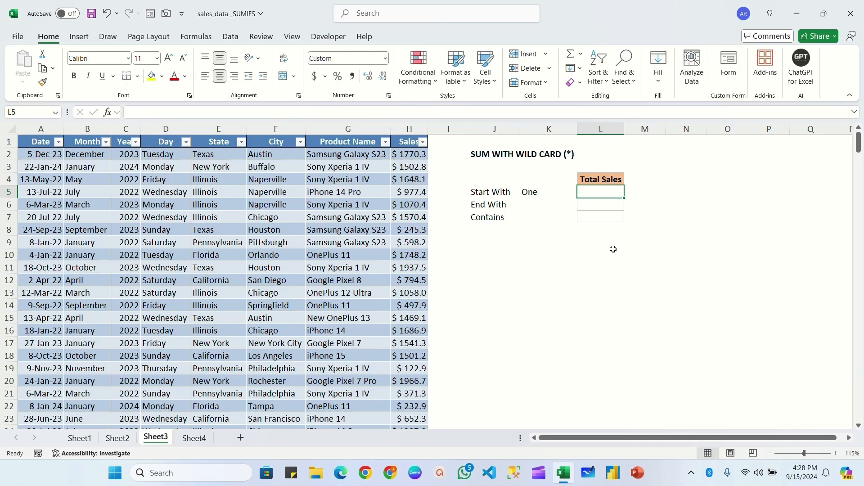
Start a SUMIFS formula in L5 for the Start With total with Table2[Sales] as the sum range
{"action": "type", "text": "=sumi"}
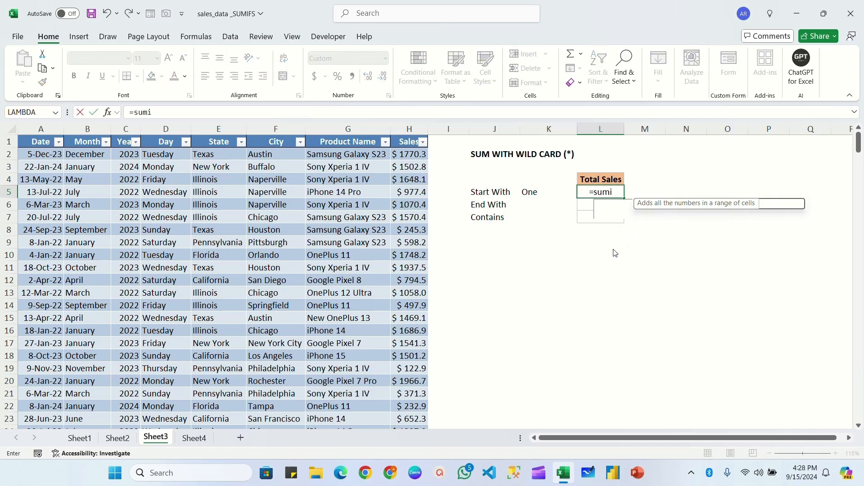
{"action": "type", "text": "fs"}
{"action": "key", "text": "Tab"}
{"action": "type", "text": "ta"}
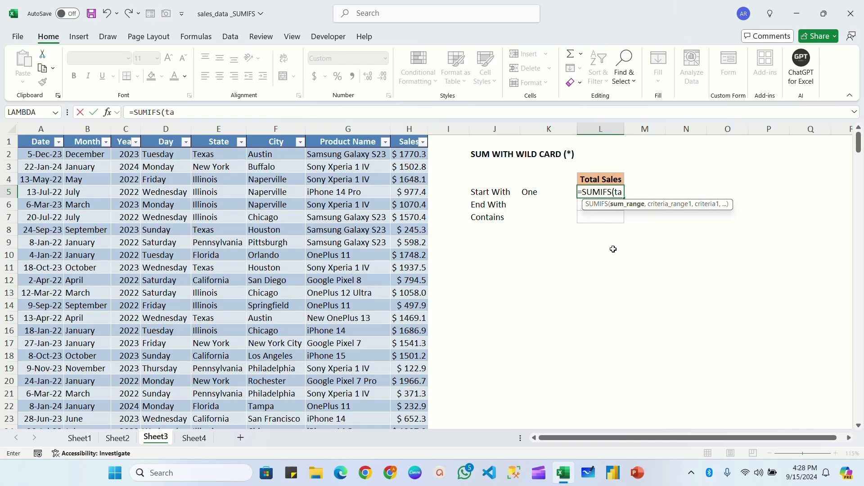
{"action": "key", "text": "Tab"}
{"action": "type", "text": "[sa"}
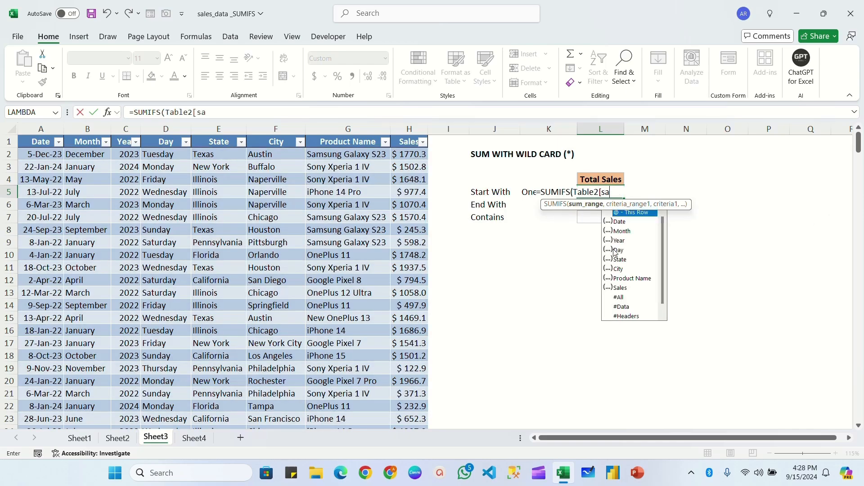
{"action": "key", "text": "Tab"}
{"action": "type", "text": "],"}
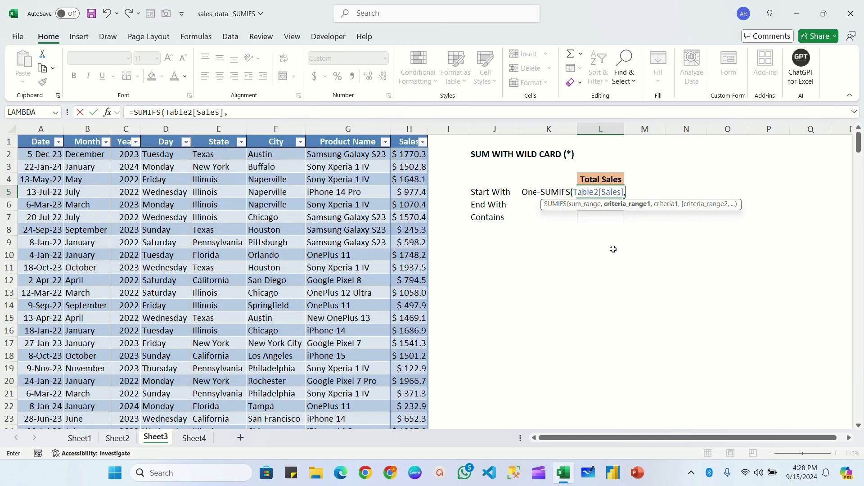
Complete the SUMIFS formula in L5 with Table2[Product Name] as the criteria range and K5&"*" as the criterion
{"action": "type", "text": "tab"}
{"action": "key", "text": "Tab"}
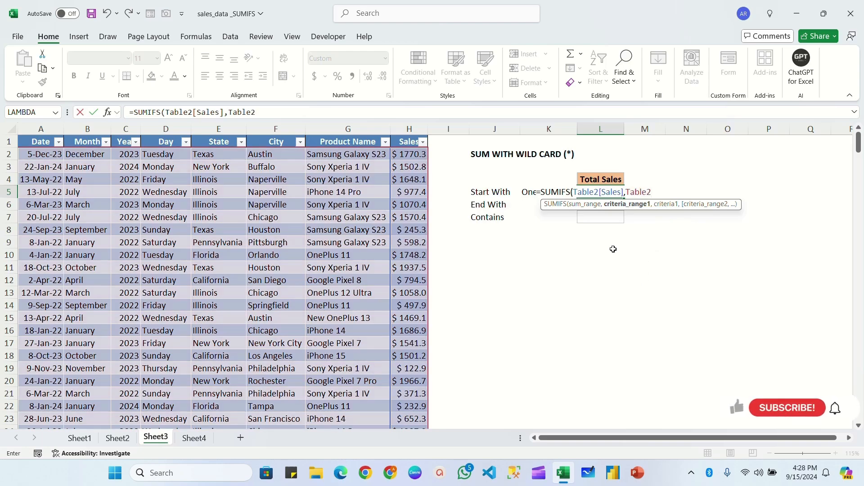
{"action": "type", "text": "[pr"}
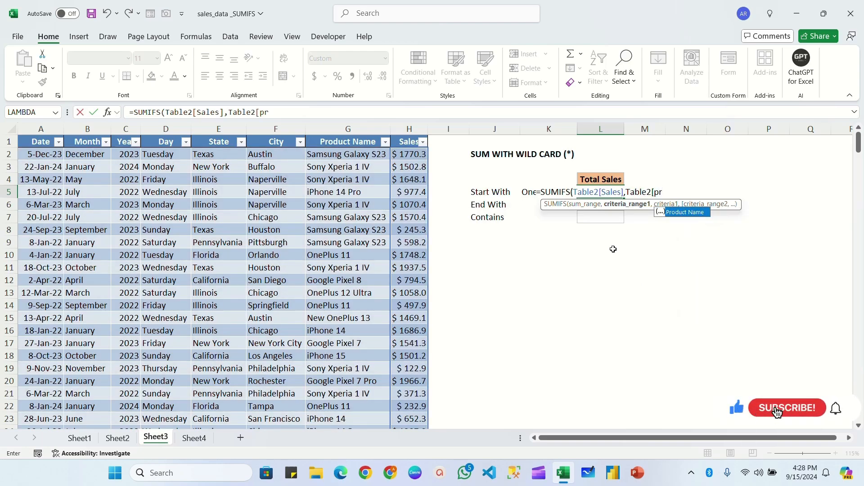
{"action": "key", "text": "Tab"}
{"action": "type", "text": "],"}
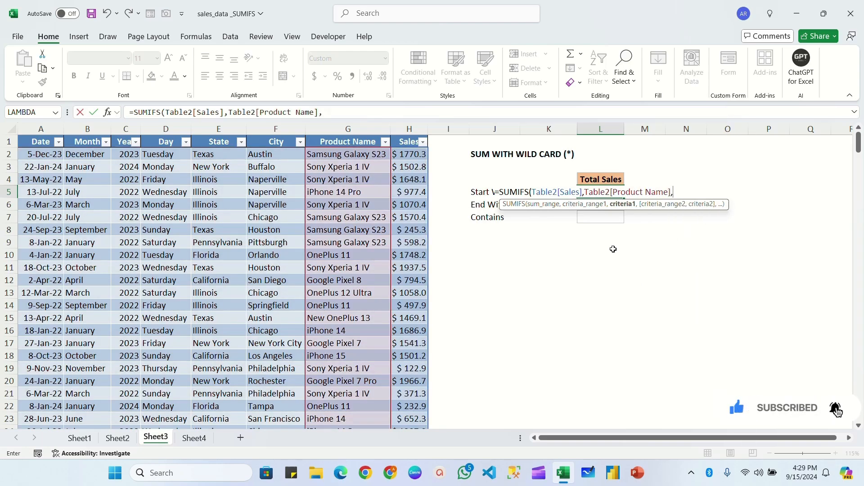
{"action": "key", "text": "Left"}
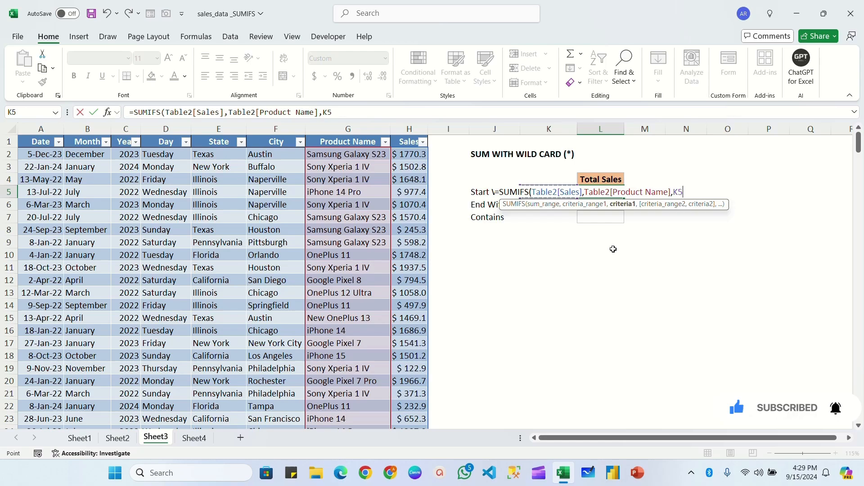
{"action": "type", "text": "&\""}
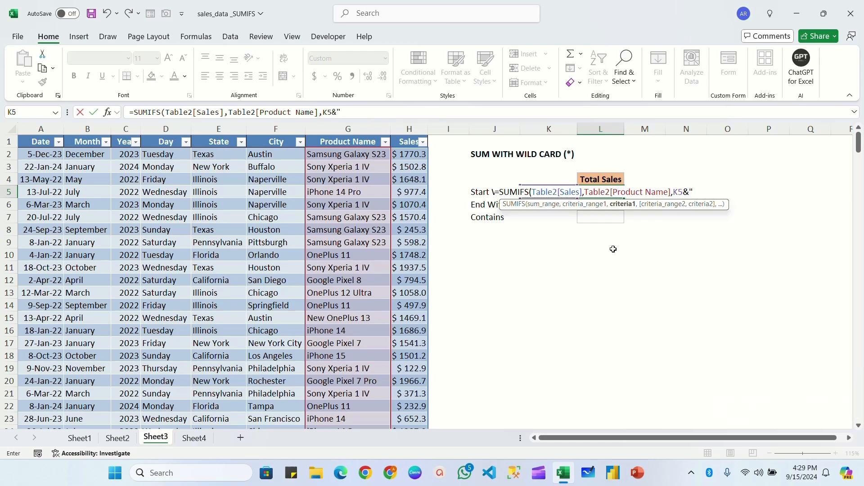
{"action": "type", "text": "*\")"}
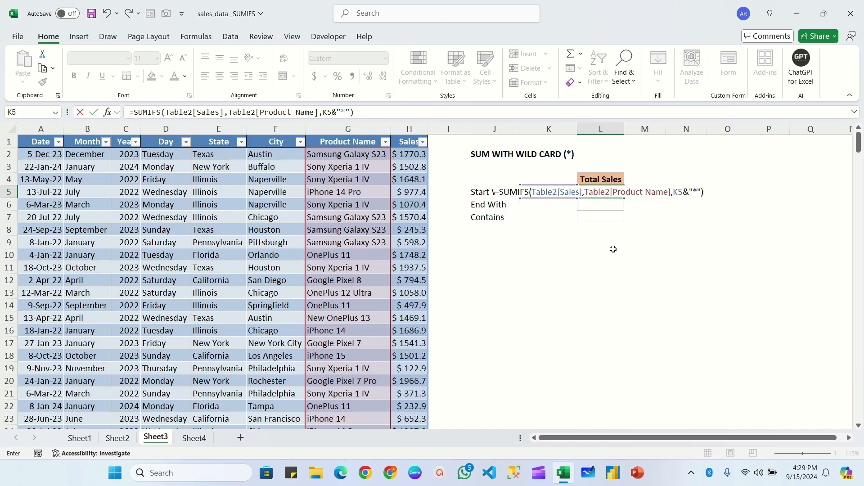
{"action": "key", "text": "Return"}
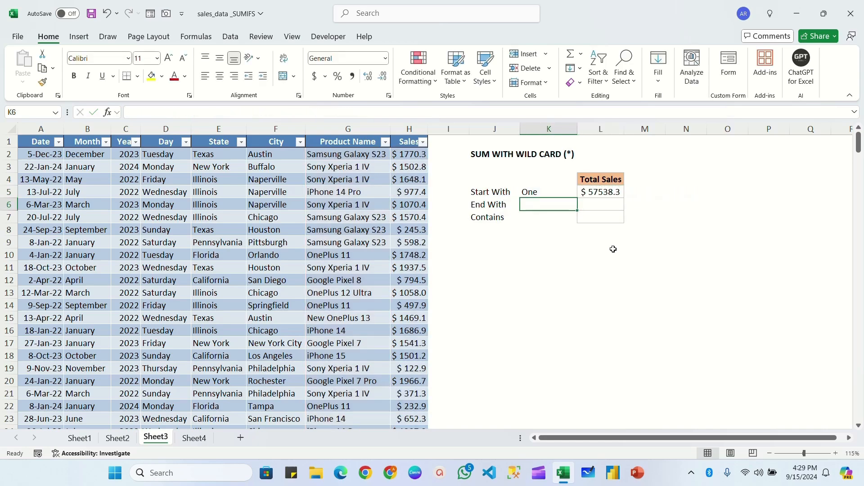
Check the Start With formula against the product names, and change its criterion in K5 to "G"
{"action": "left_click", "coordinate": [603, 194]}
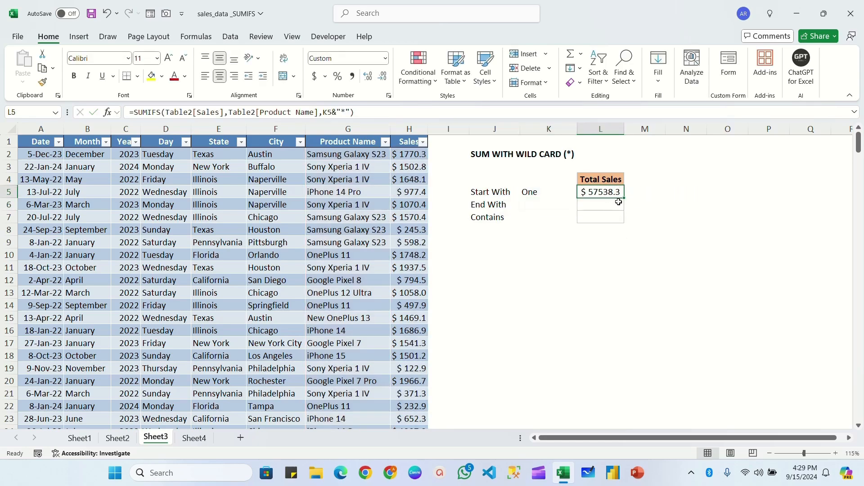
{"action": "left_click", "coordinate": [531, 192]}
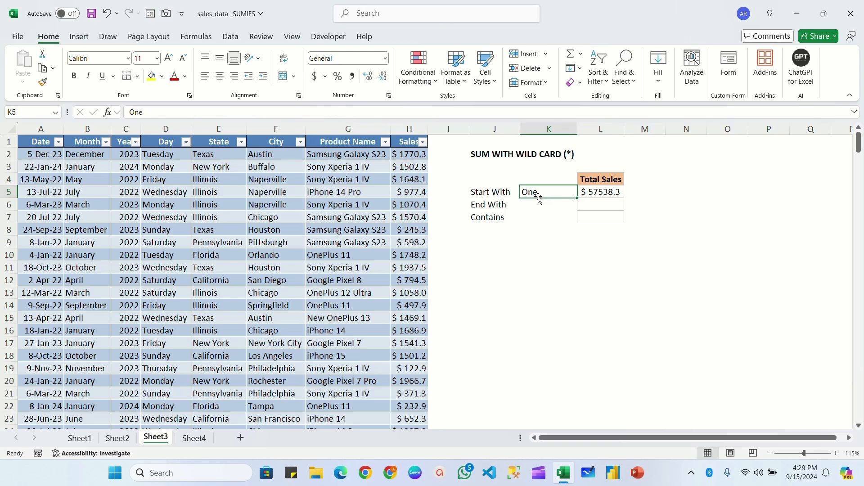
{"action": "left_click", "coordinate": [322, 257]}
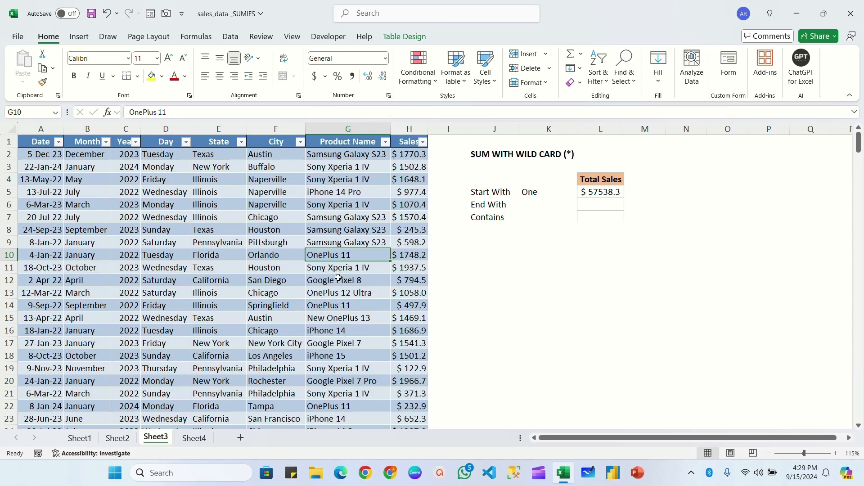
{"action": "left_click", "coordinate": [537, 194]}
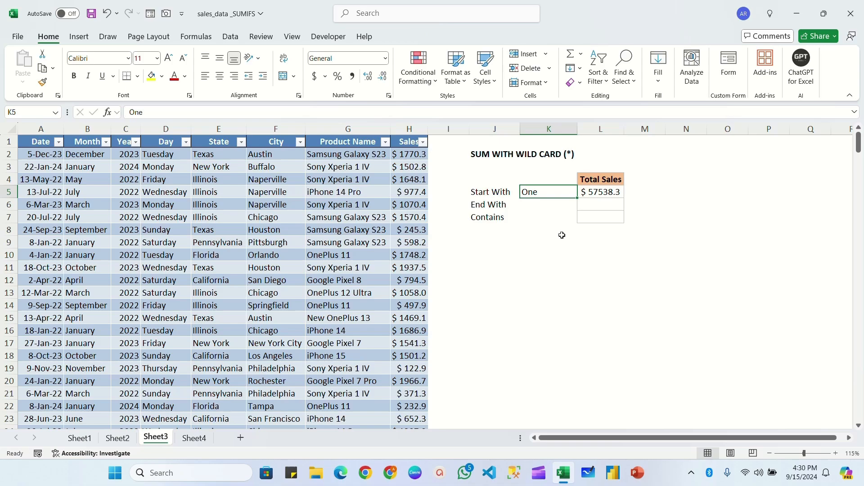
{"action": "type", "text": "G"}
{"action": "key", "text": "Return"}
{"action": "key", "text": "Up"}
{"action": "key", "text": "Right"}
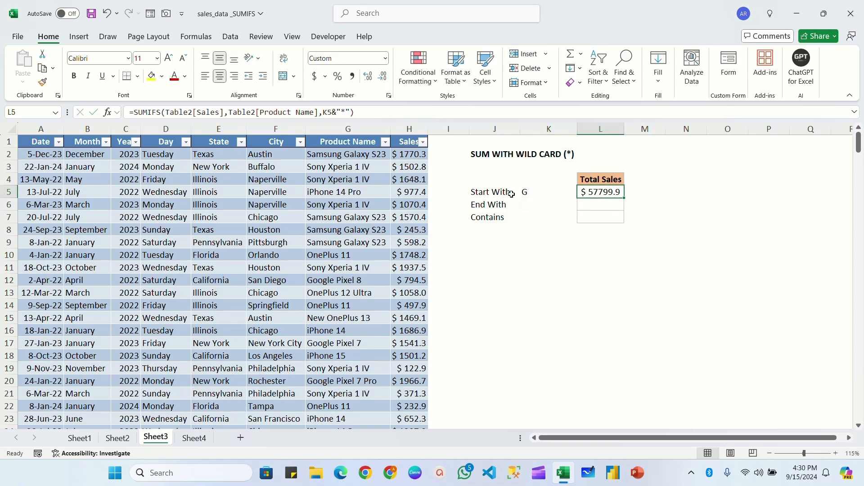
{"action": "left_click", "coordinate": [544, 194]}
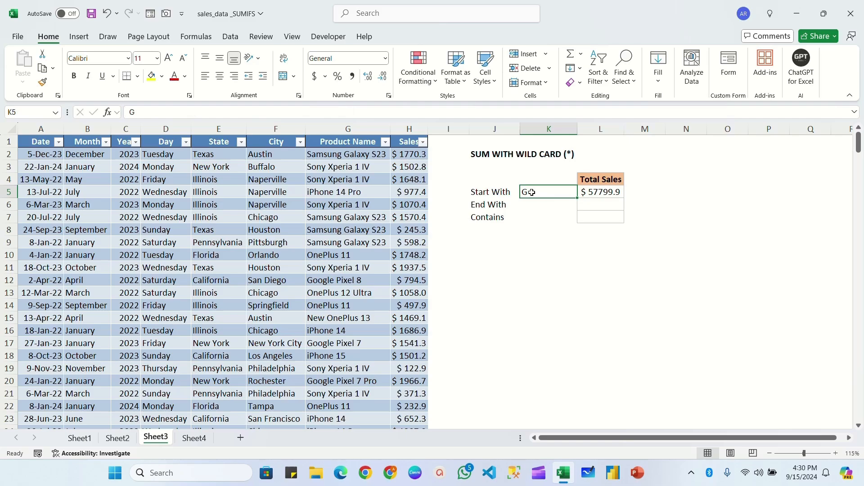
Look through the product names and enter "Ultra" in K6 as the End With criterion
{"action": "left_click", "coordinate": [531, 205]}
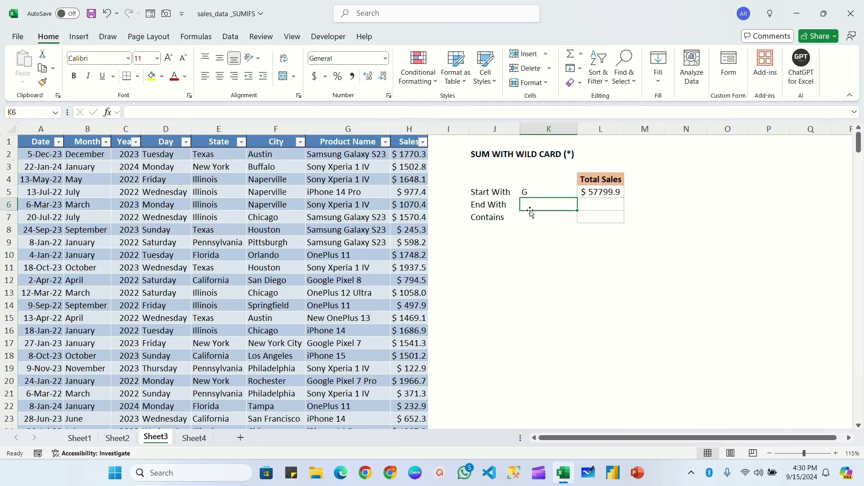
{"action": "scroll", "coordinate": [374, 297], "scroll_direction": "down", "scroll_amount": 5}
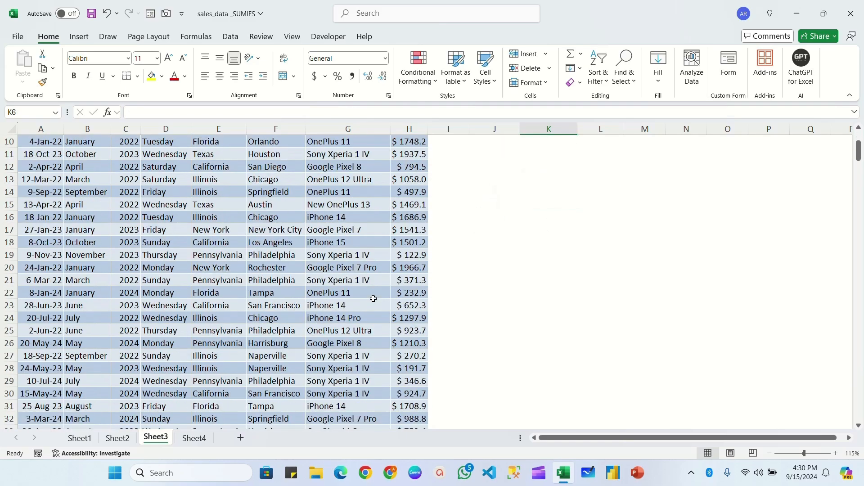
{"action": "scroll", "coordinate": [376, 297], "scroll_direction": "up", "scroll_amount": 2}
{"action": "scroll", "coordinate": [540, 212], "scroll_direction": "up", "scroll_amount": 2}
{"action": "type", "text": "Ultra"}
Fill the L5 formula down to L6 and change its criterion to "*"&K6 for the End With total
{"action": "left_click", "coordinate": [618, 157]}
{"action": "left_click_drag", "start_coordinate": [623, 161], "coordinate": [624, 174]}
{"action": "double_click", "coordinate": [617, 167]}
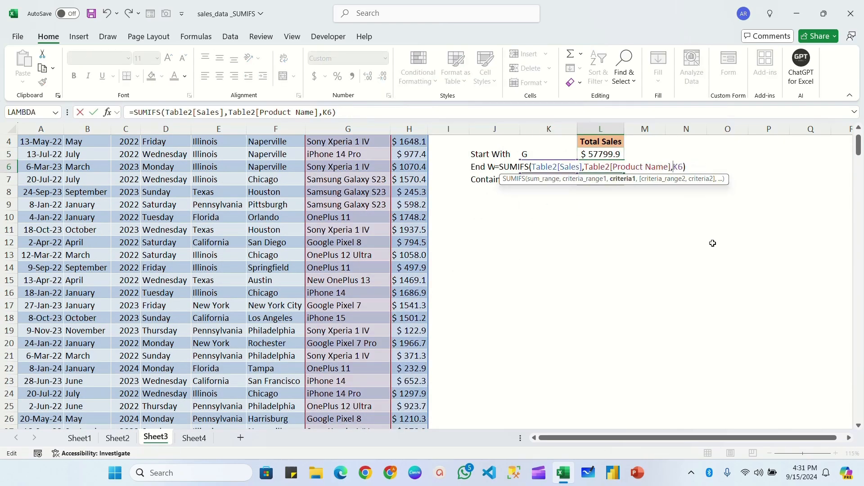
{"action": "type", "text": "\""}
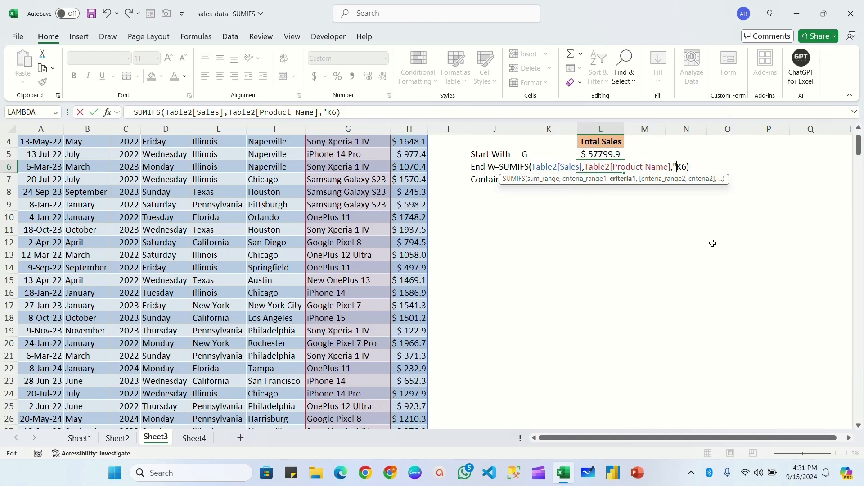
{"action": "type", "text": "*\"&"}
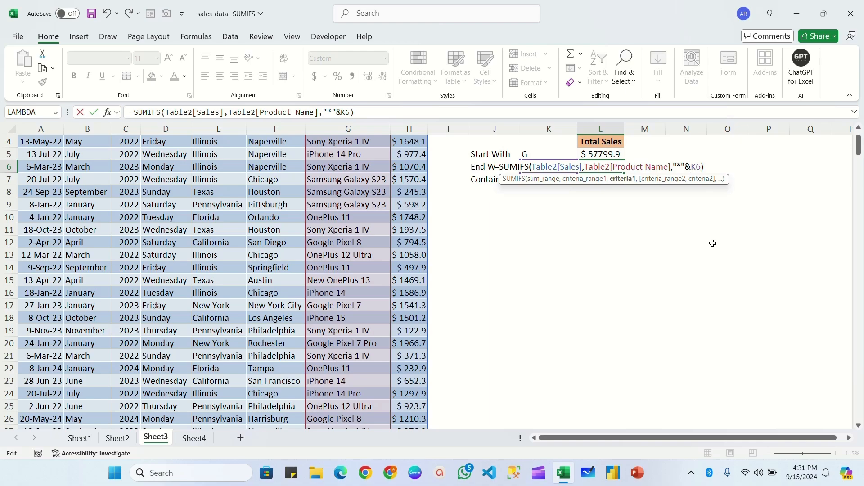
{"action": "key", "text": "Return"}
{"action": "left_click", "coordinate": [542, 174]}
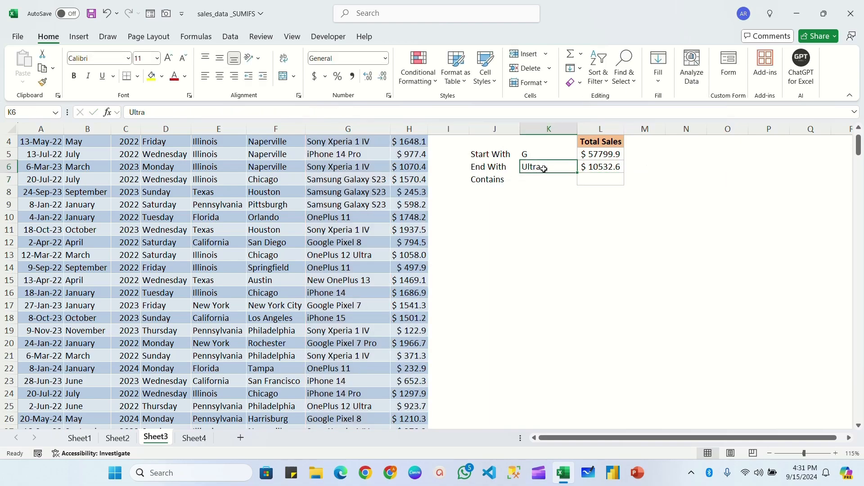
{"action": "left_click", "coordinate": [586, 169]}
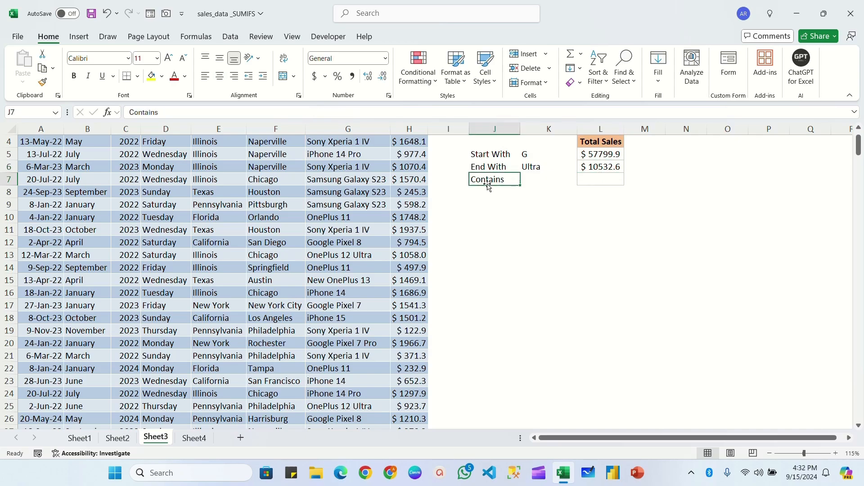
Enter "Pixel" as the Contains criterion in K7, and fill L6's formula into L7 with the criterion "*"&K7&"*"
{"action": "left_click", "coordinate": [536, 180]}
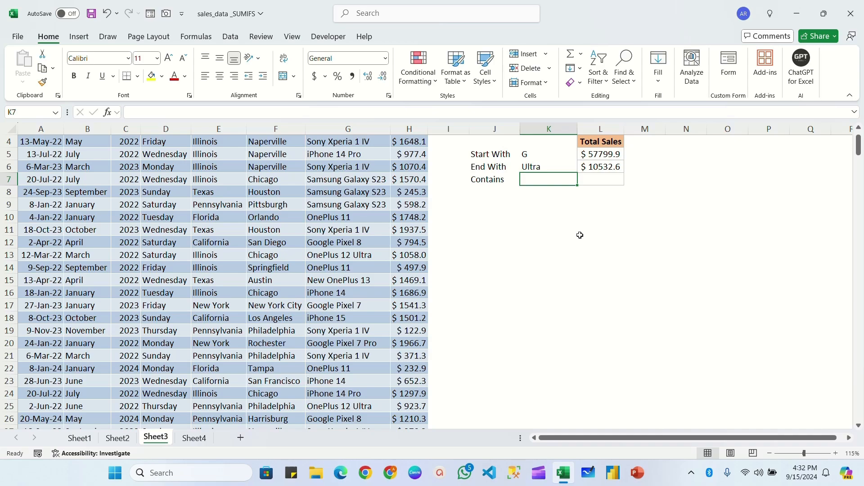
{"action": "type", "text": "Pixel"}
{"action": "left_click", "coordinate": [600, 167]}
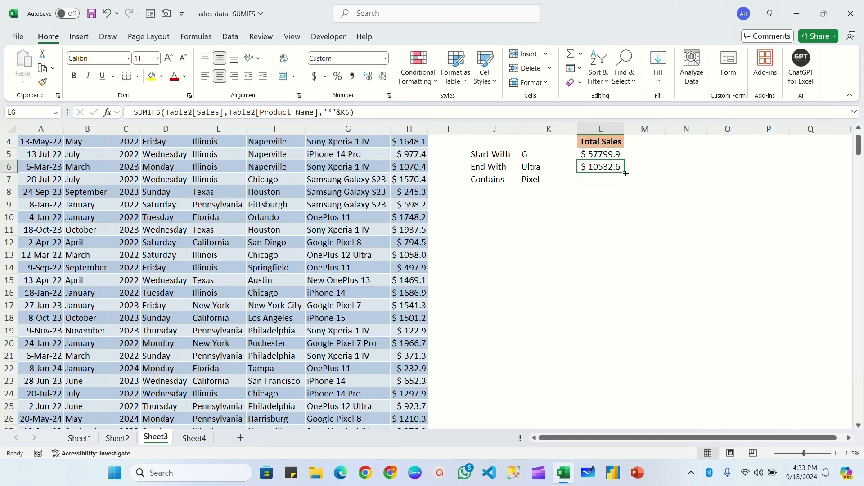
{"action": "left_click_drag", "start_coordinate": [624, 173], "coordinate": [626, 185]}
{"action": "key", "text": "F2"}
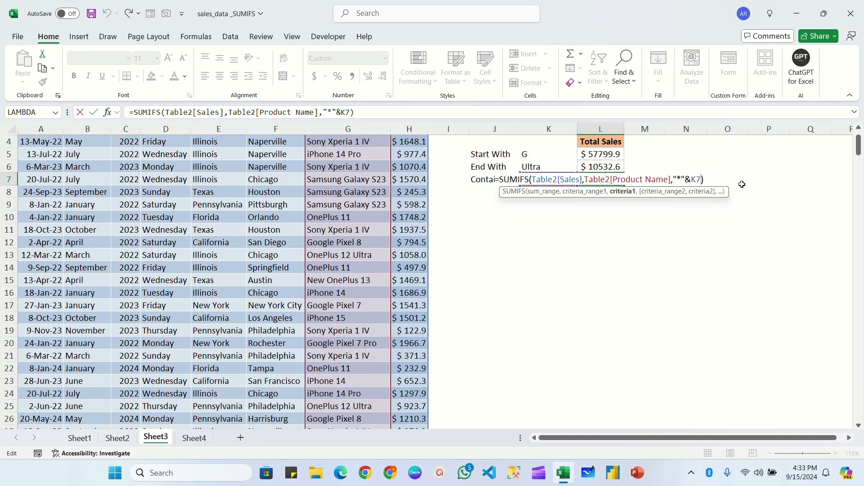
{"action": "type", "text": "&\""}
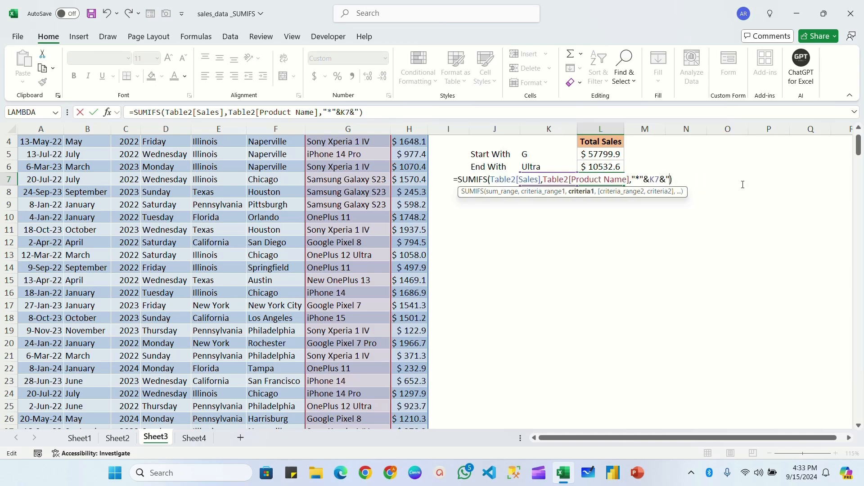
{"action": "type", "text": "*\""}
{"action": "key", "text": "Return"}
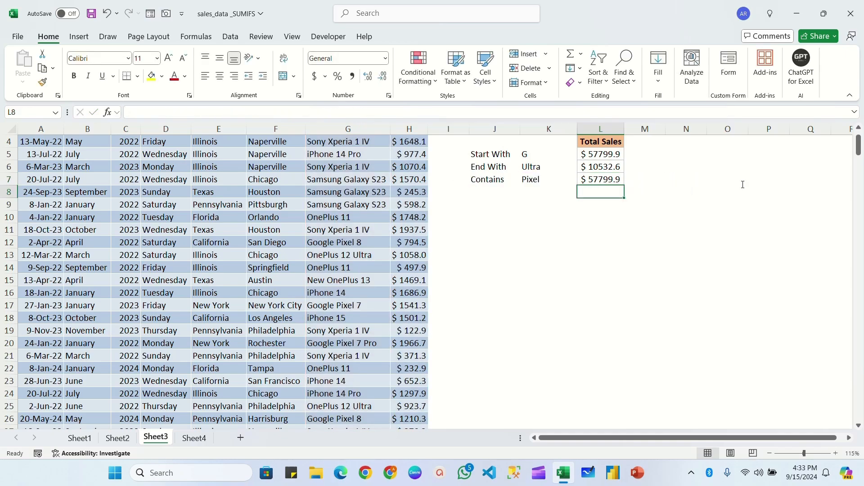
Compare the criteria and total sales of the Start With and Contains rows
{"action": "left_click", "coordinate": [531, 179]}
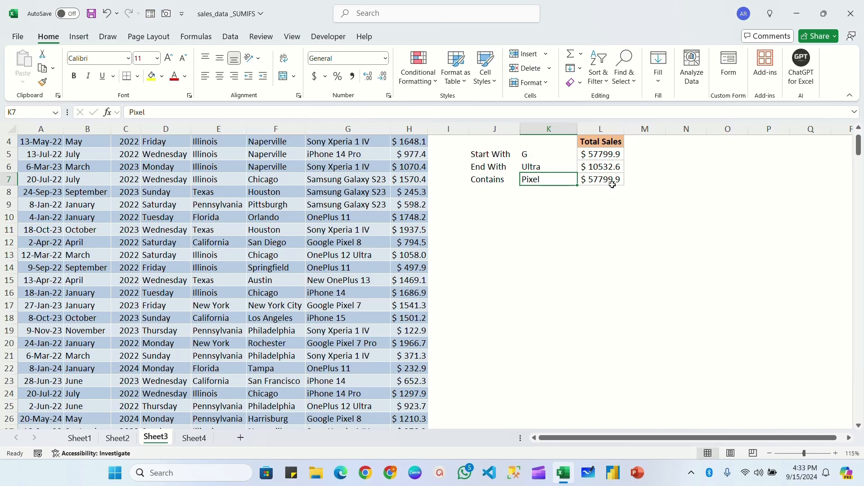
{"action": "left_click", "coordinate": [588, 179]}
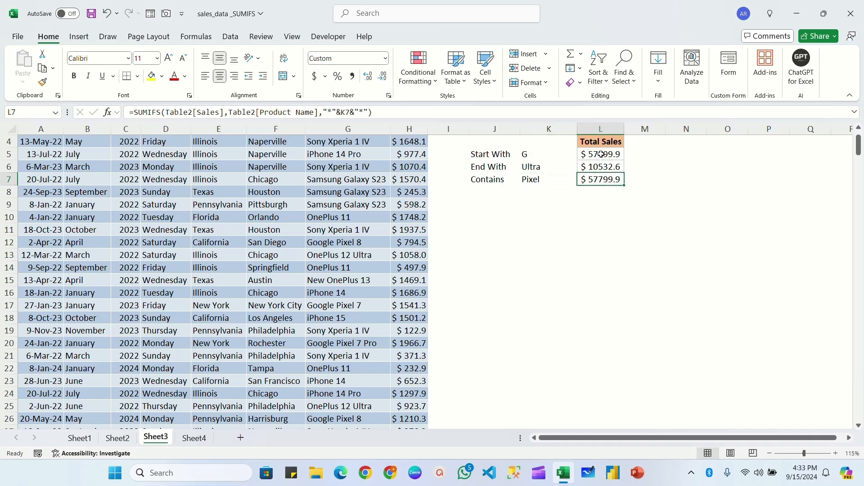
{"action": "key", "text": "Up"}
{"action": "key", "text": "Up"}
{"action": "left_click", "coordinate": [604, 181]}
{"action": "left_click", "coordinate": [532, 155]}
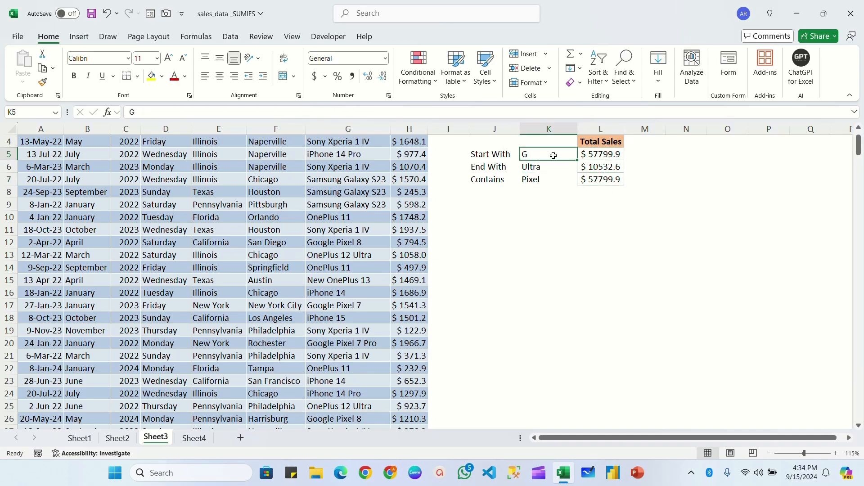
{"action": "left_click", "coordinate": [541, 179]}
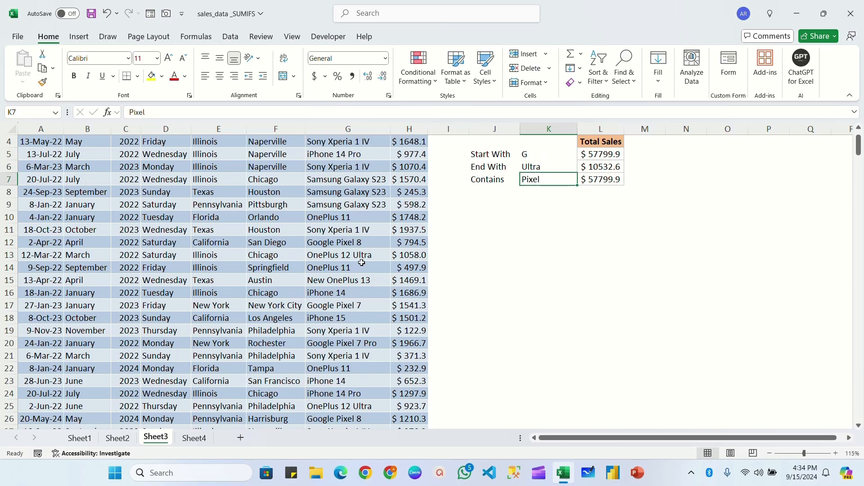
Review the product names in the Product Name filter list and change the Contains criterion in K7 to "Pixel 7"
{"action": "scroll", "coordinate": [385, 146], "scroll_direction": "up", "scroll_amount": 1}
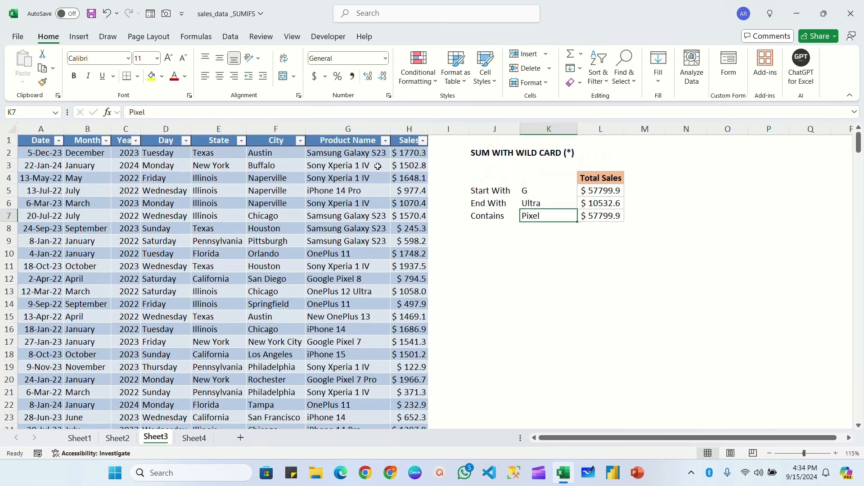
{"action": "left_click", "coordinate": [385, 141]}
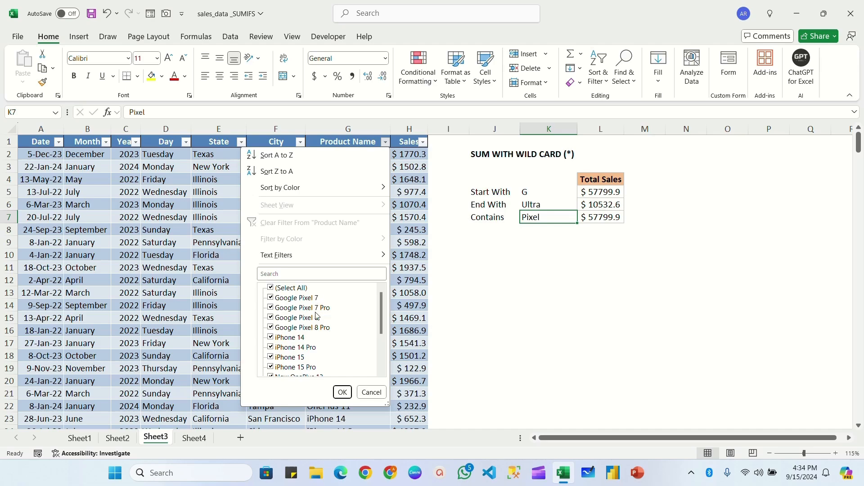
{"action": "left_click", "coordinate": [548, 217]}
{"action": "double_click", "coordinate": [547, 216]}
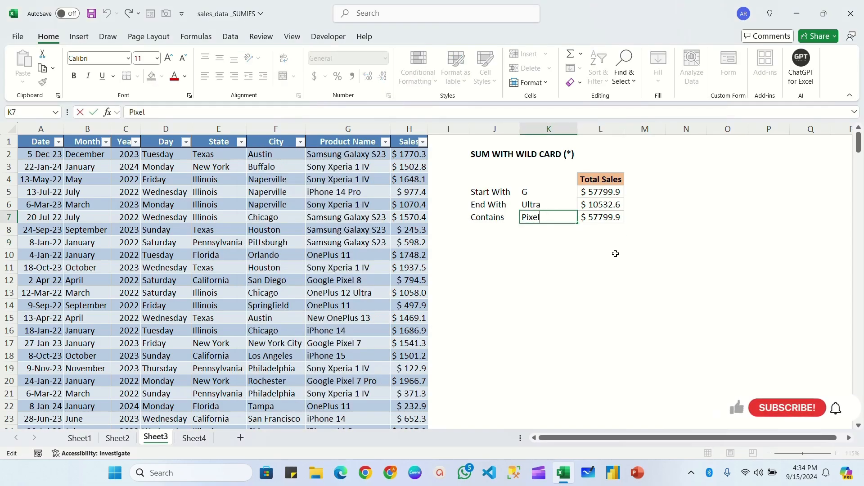
{"action": "type", "text": "7"}
{"action": "key", "text": "ctrl+Return"}
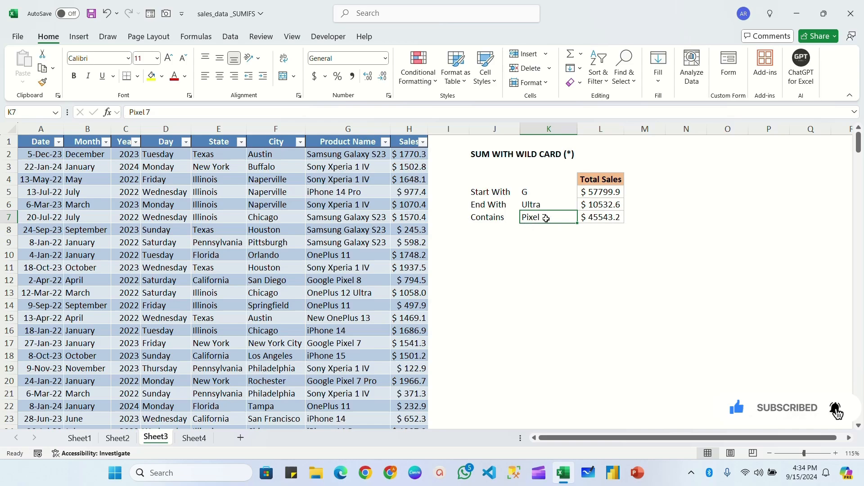
{"action": "left_click", "coordinate": [509, 258]}
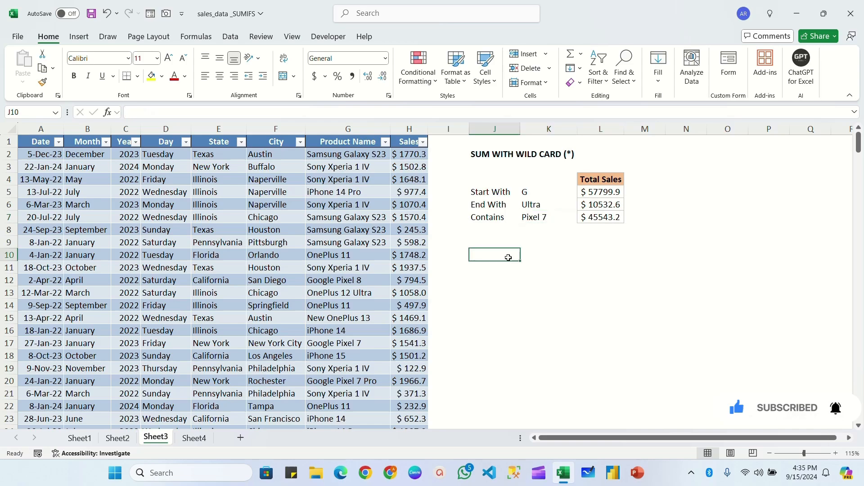